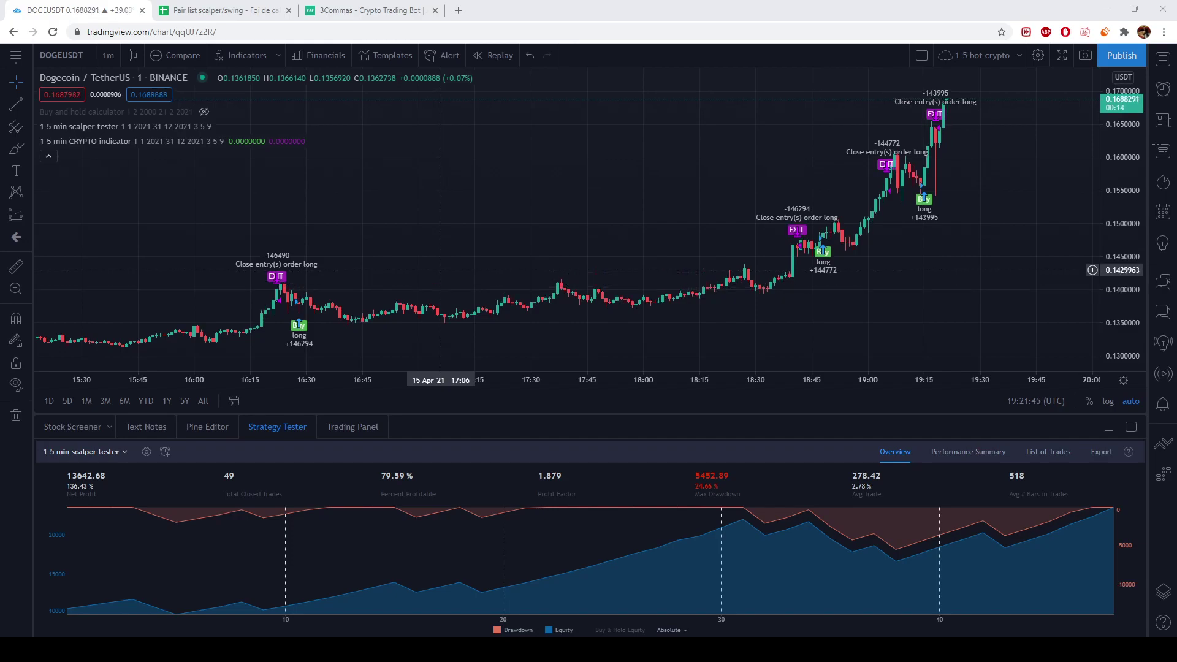
- Hide the 1-5 min CRYPTO indicator to view the scalper tester's signals alone, and show it again to compare
{"action": "mouse_move", "coordinate": [184, 141]}
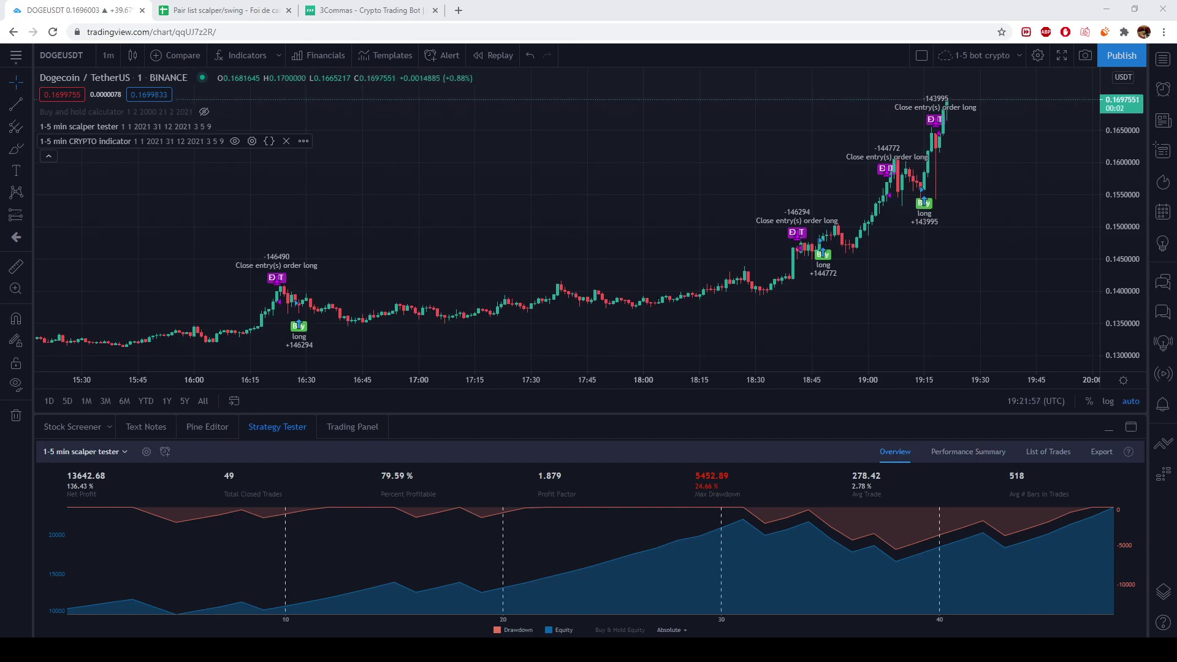
{"action": "left_click", "coordinate": [234, 141]}
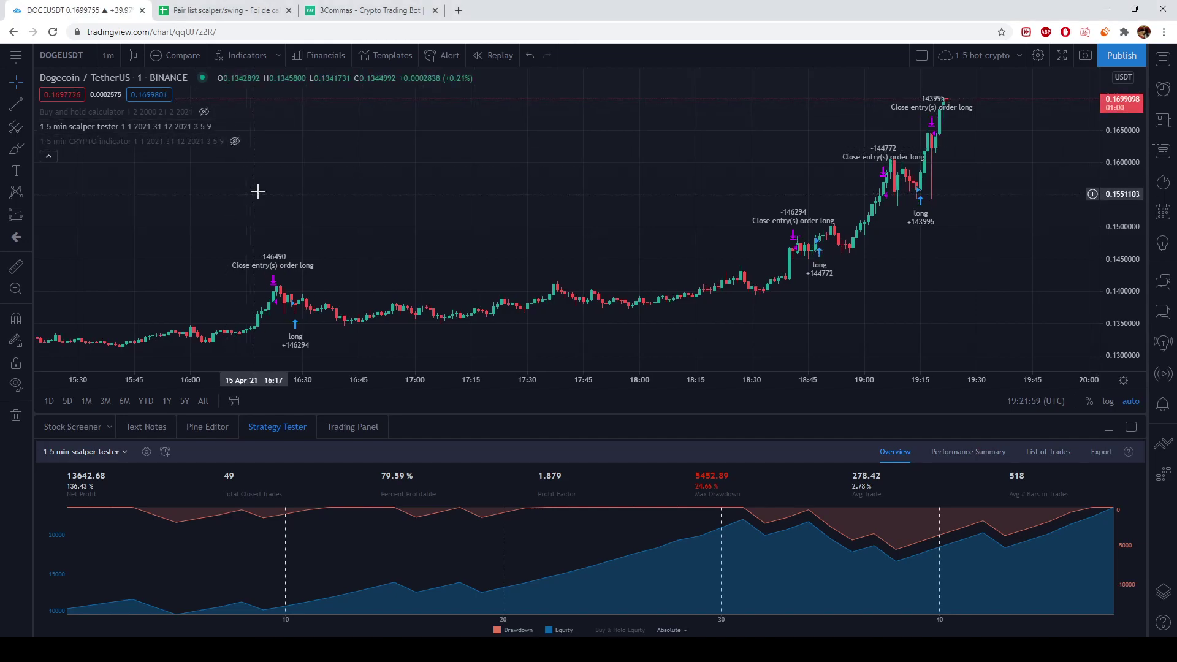
{"action": "scroll", "coordinate": [285, 190], "scroll_direction": "down", "scroll_amount": 4}
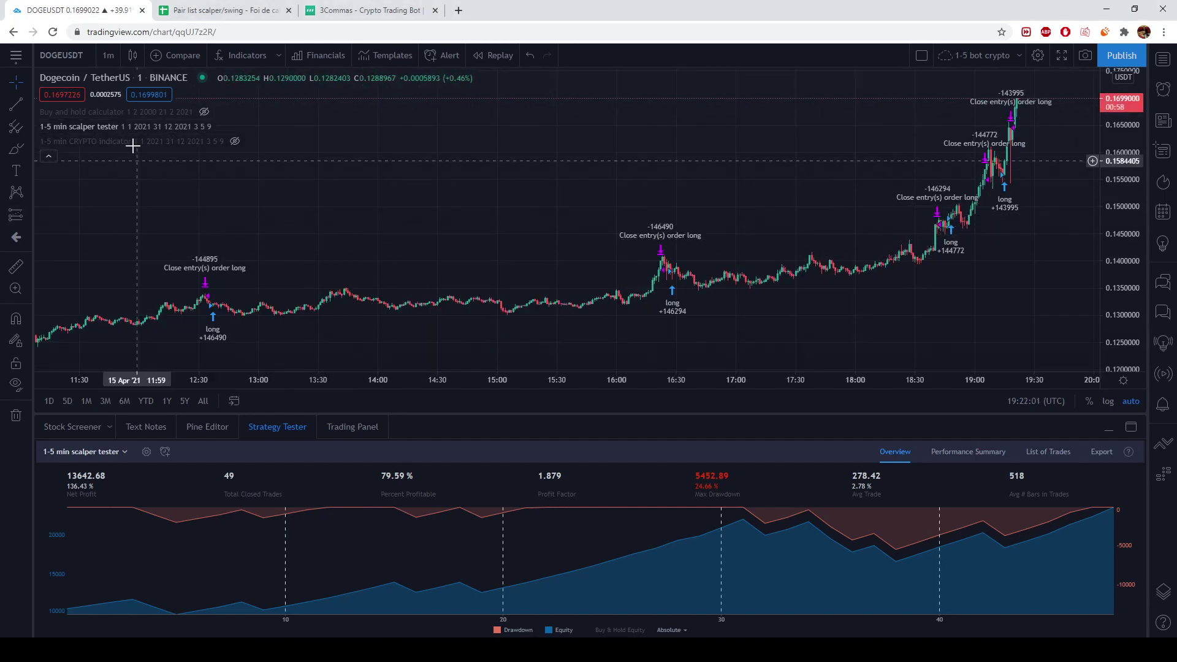
{"action": "scroll", "coordinate": [221, 229], "scroll_direction": "up", "scroll_amount": 3}
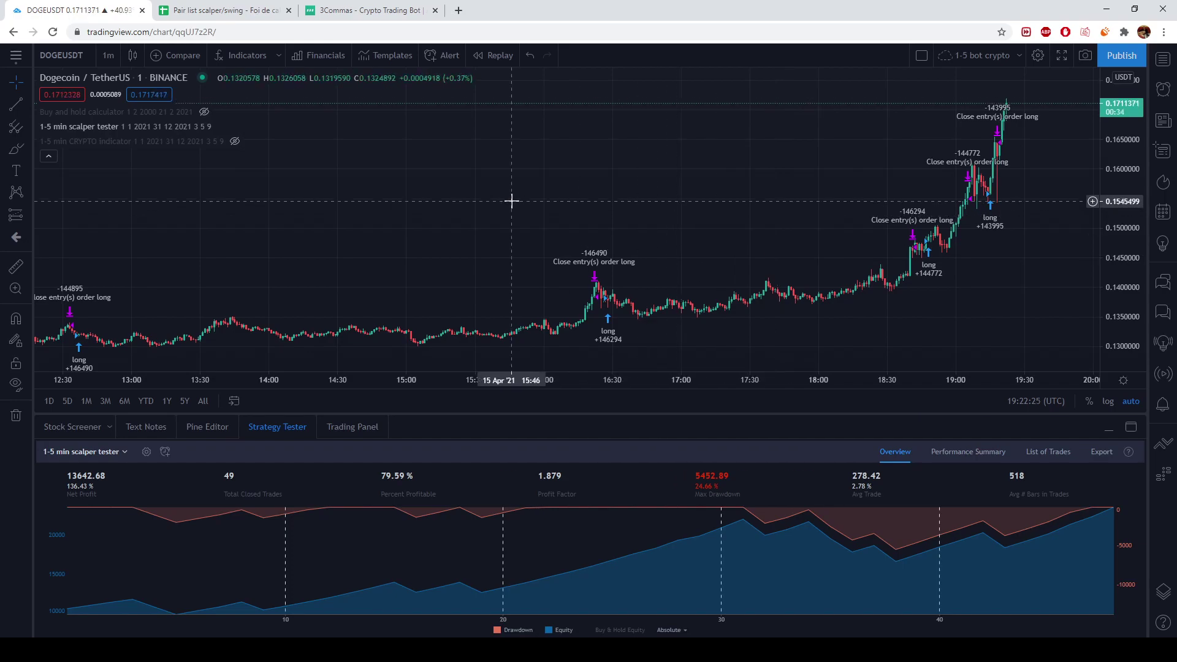
{"action": "left_click", "coordinate": [234, 141]}
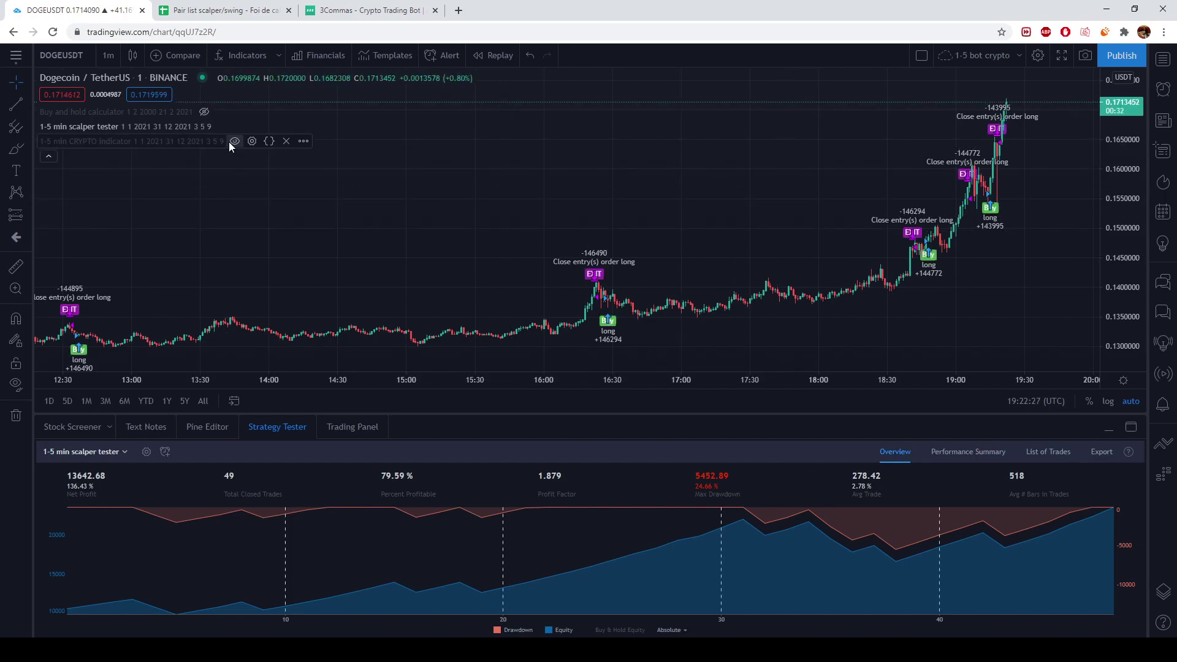
{"action": "scroll", "coordinate": [521, 288], "scroll_direction": "down", "scroll_amount": 4}
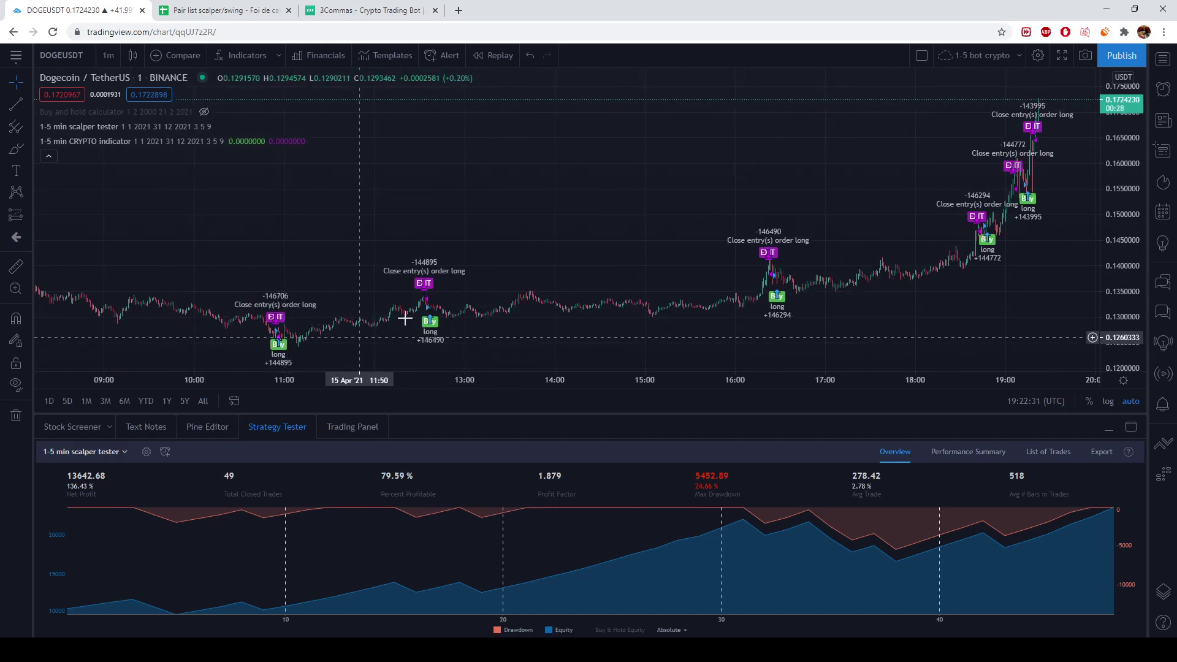
{"action": "scroll", "coordinate": [862, 245], "scroll_direction": "up", "scroll_amount": 3}
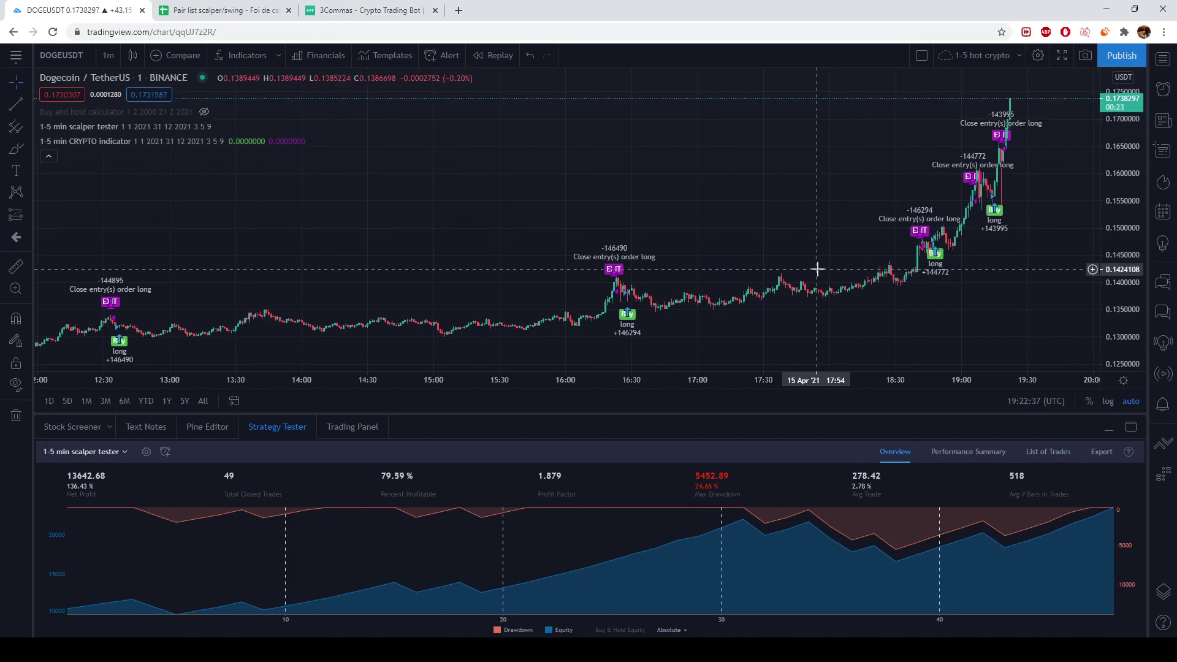
- Toggle the 1-5 min scalper tester off and back on, and hide the 1-5 min CRYPTO indicator
{"action": "left_click", "coordinate": [221, 126]}
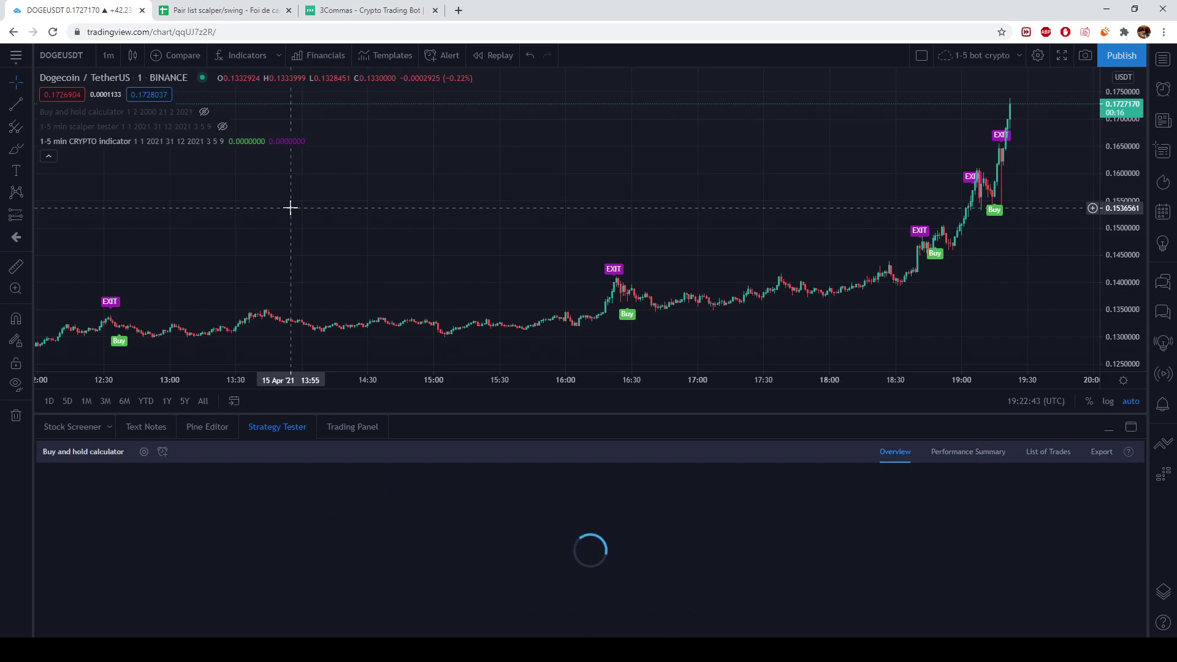
{"action": "left_click", "coordinate": [222, 126]}
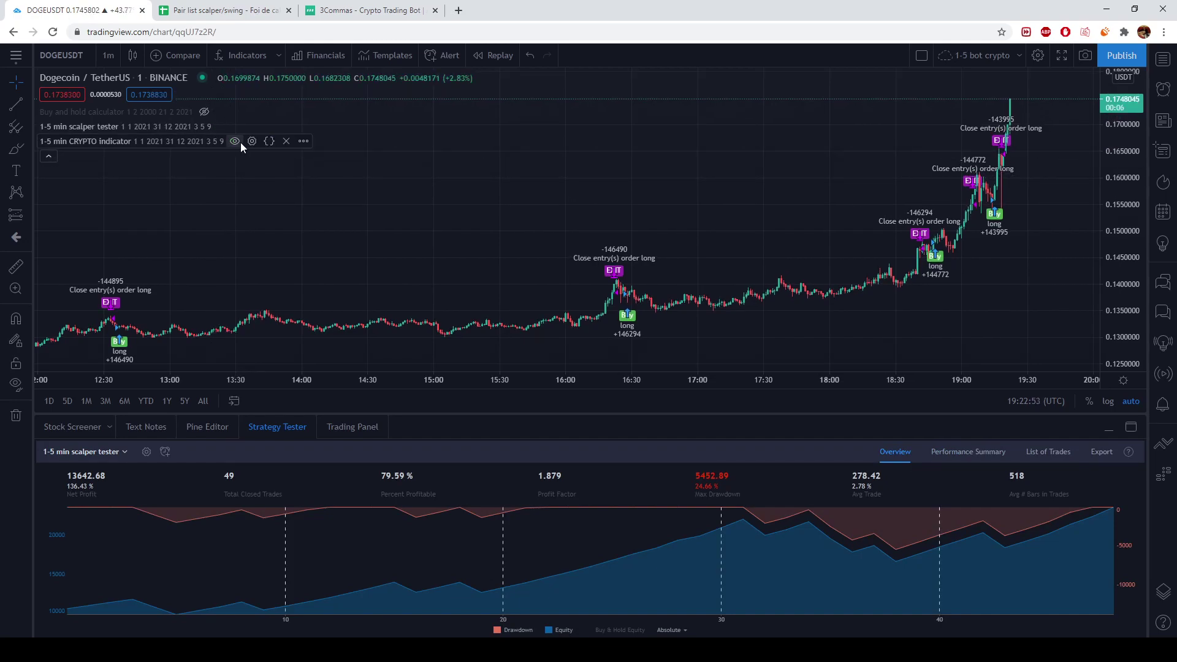
{"action": "left_click", "coordinate": [238, 142]}
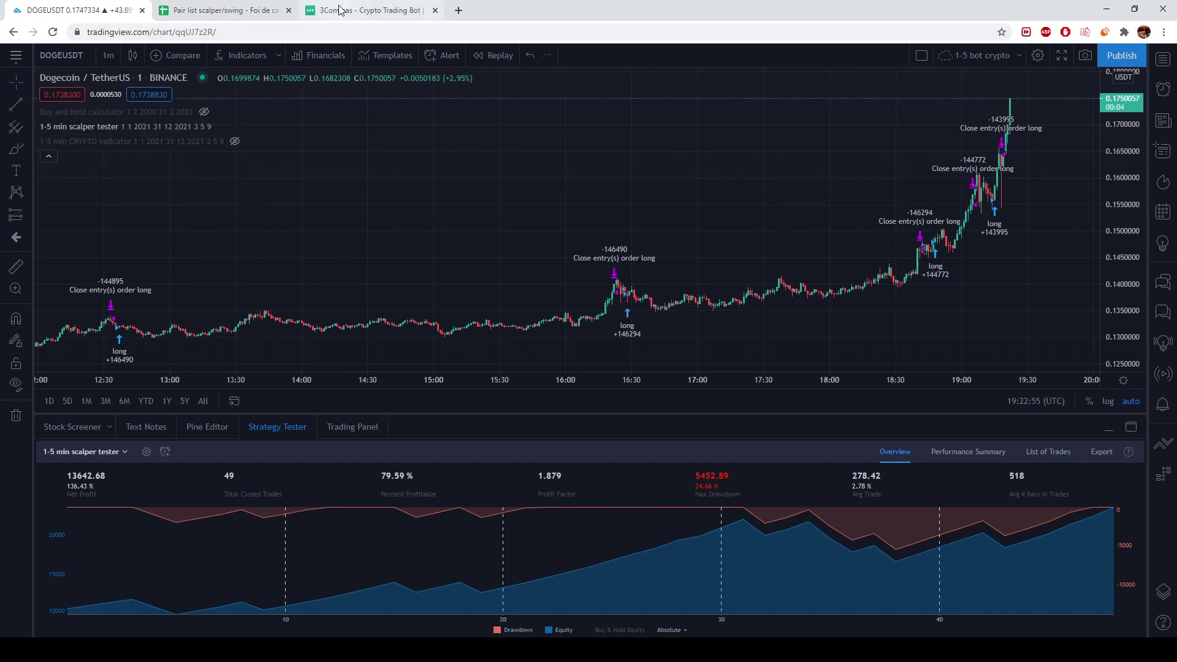
- Look over the 15/4/21 pair list in the Google Sheets scalper/swing spreadsheet and return to the TradingView chart
{"action": "left_click", "coordinate": [233, 10]}
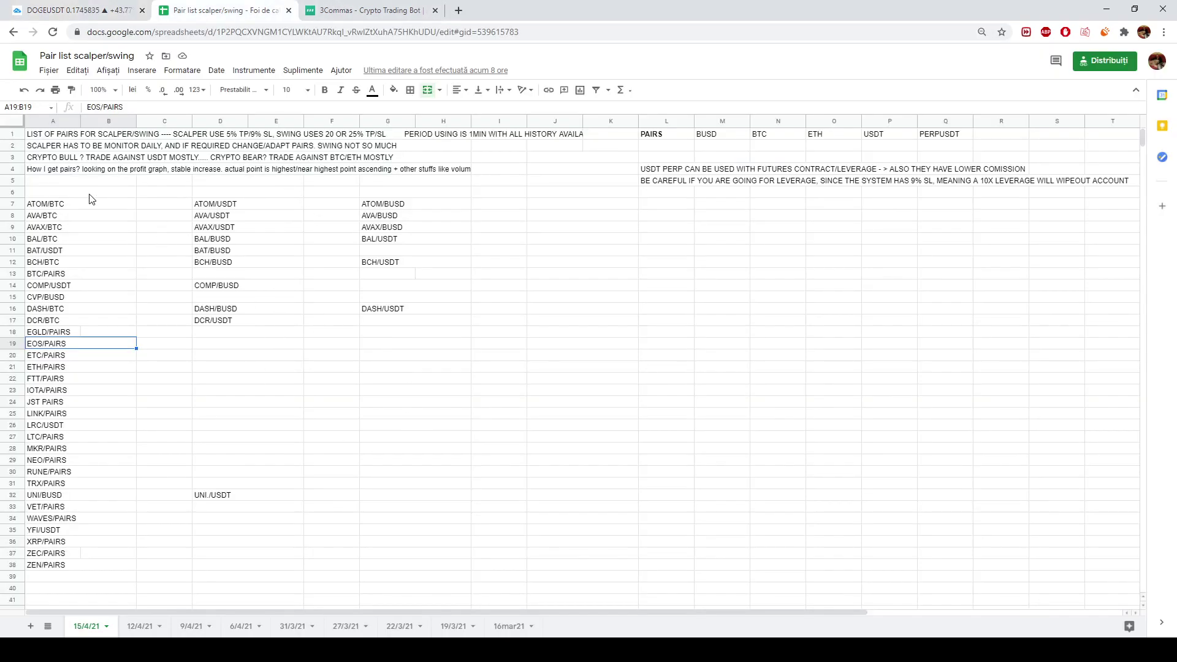
{"action": "left_click", "coordinate": [92, 10]}
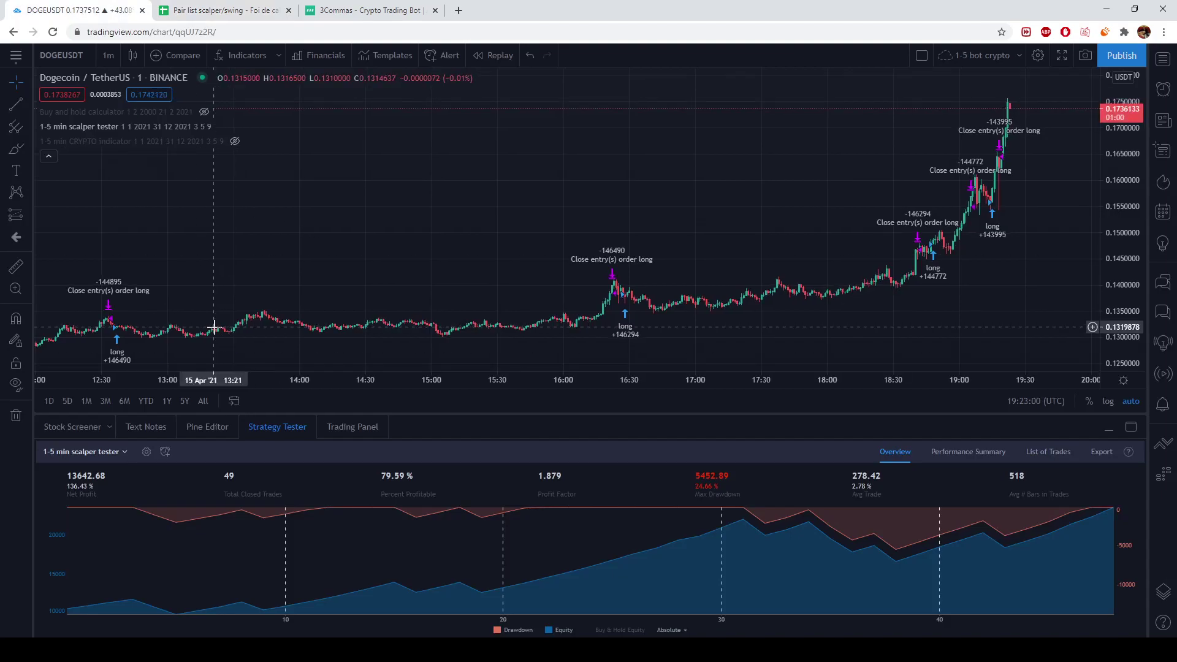
{"action": "mouse_move", "coordinate": [206, 141]}
{"action": "key", "text": "ctrl+Tab"}
{"action": "left_click", "coordinate": [61, 261]}
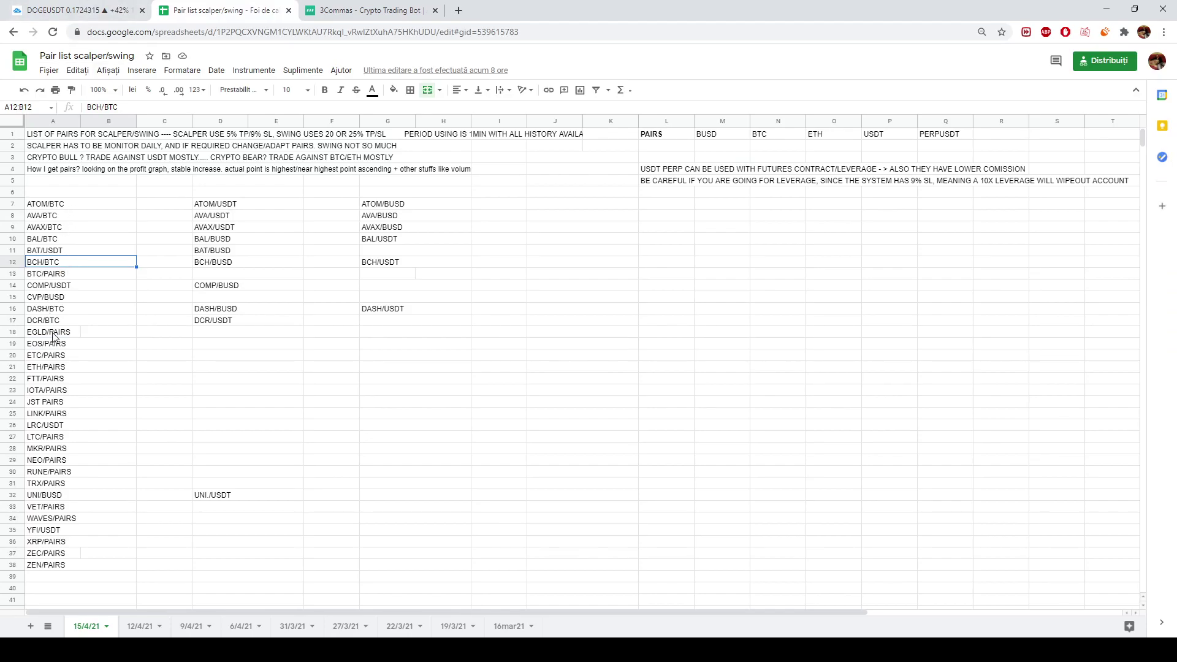
{"action": "left_click", "coordinate": [74, 10]}
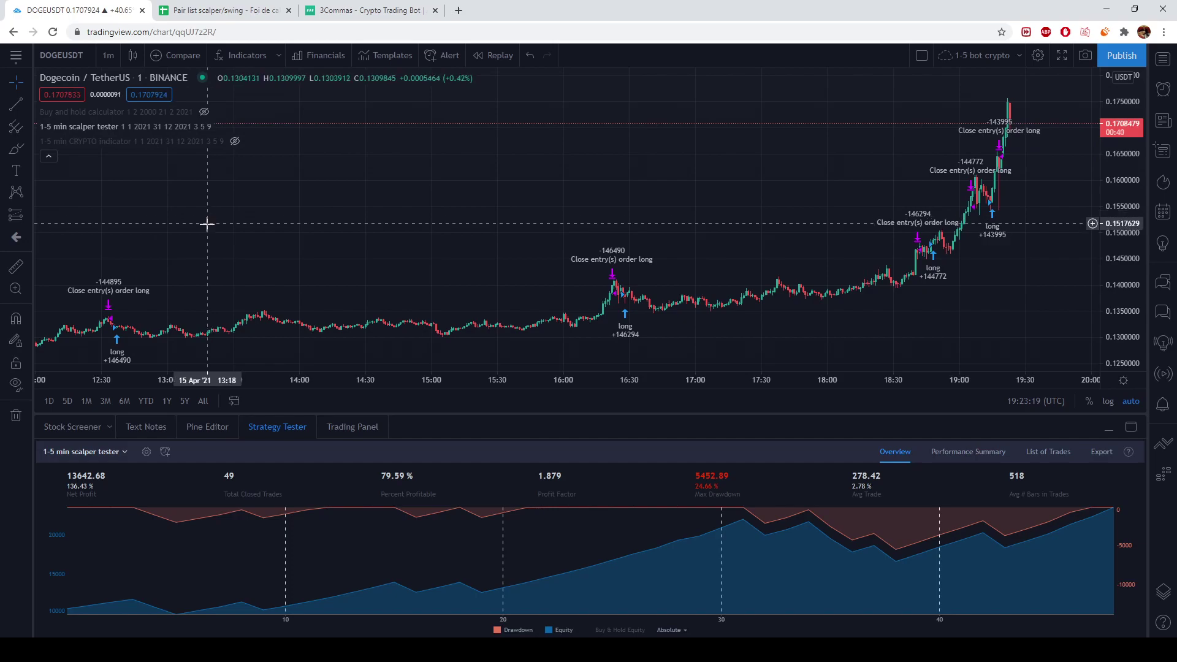
- Show the 1-5 min CRYPTO indicator on the chart and open a new alert for DOGEUSDT
{"action": "mouse_move", "coordinate": [186, 146]}
{"action": "left_click", "coordinate": [234, 142]}
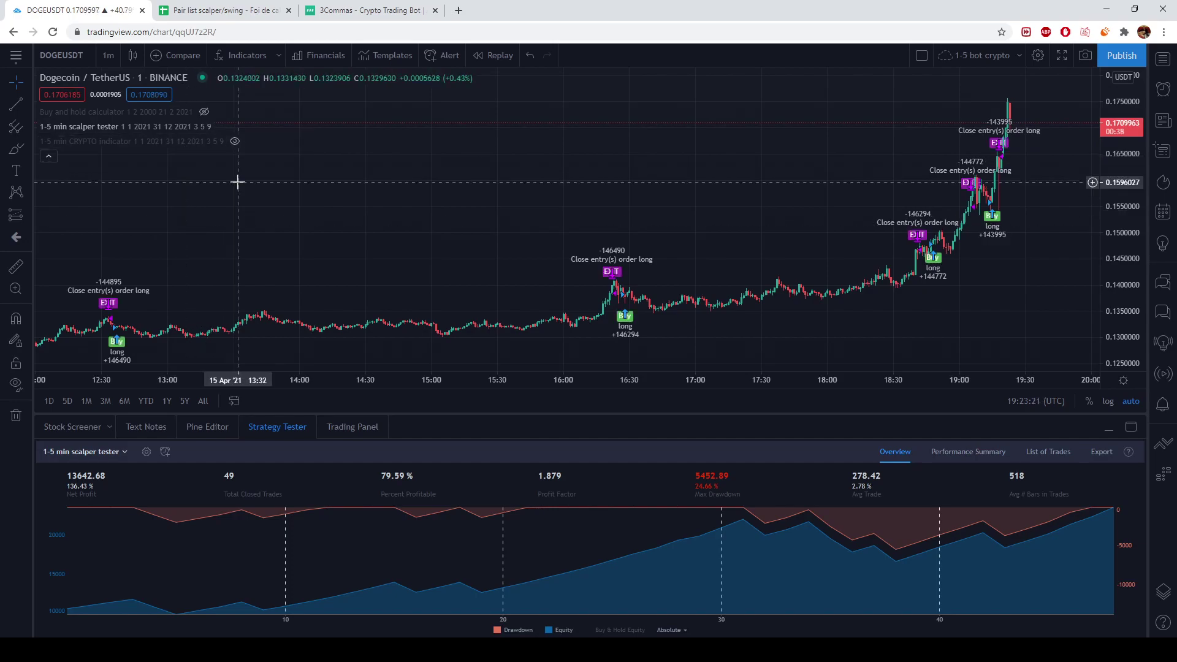
{"action": "right_click", "coordinate": [320, 200]}
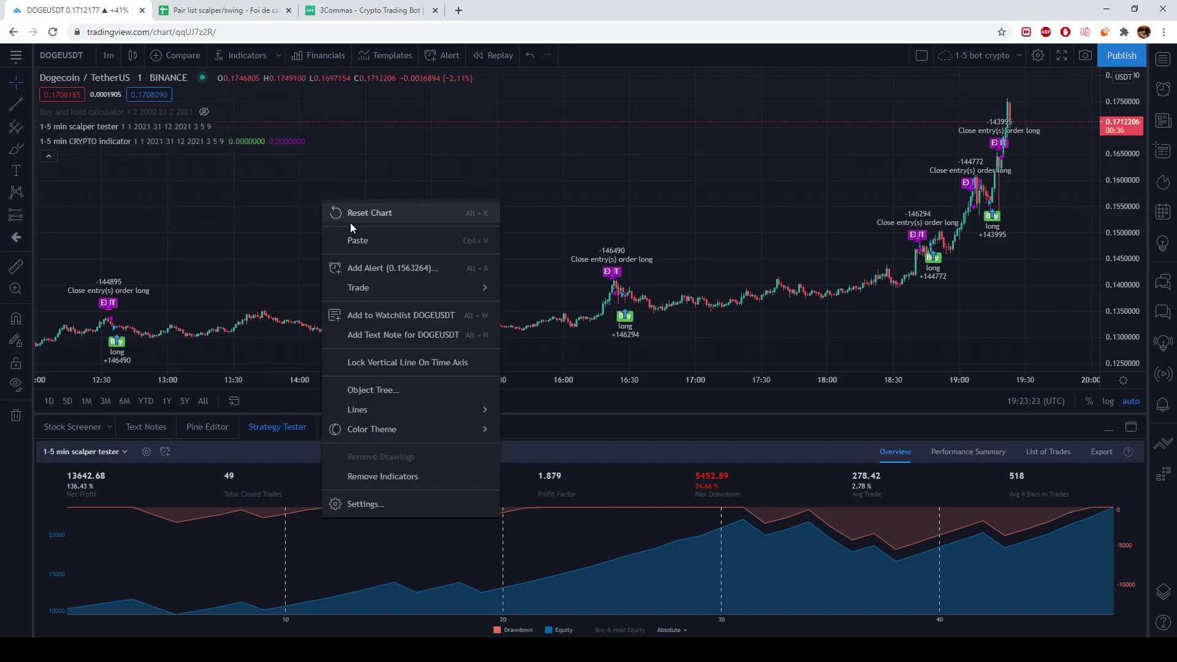
{"action": "left_click", "coordinate": [373, 263]}
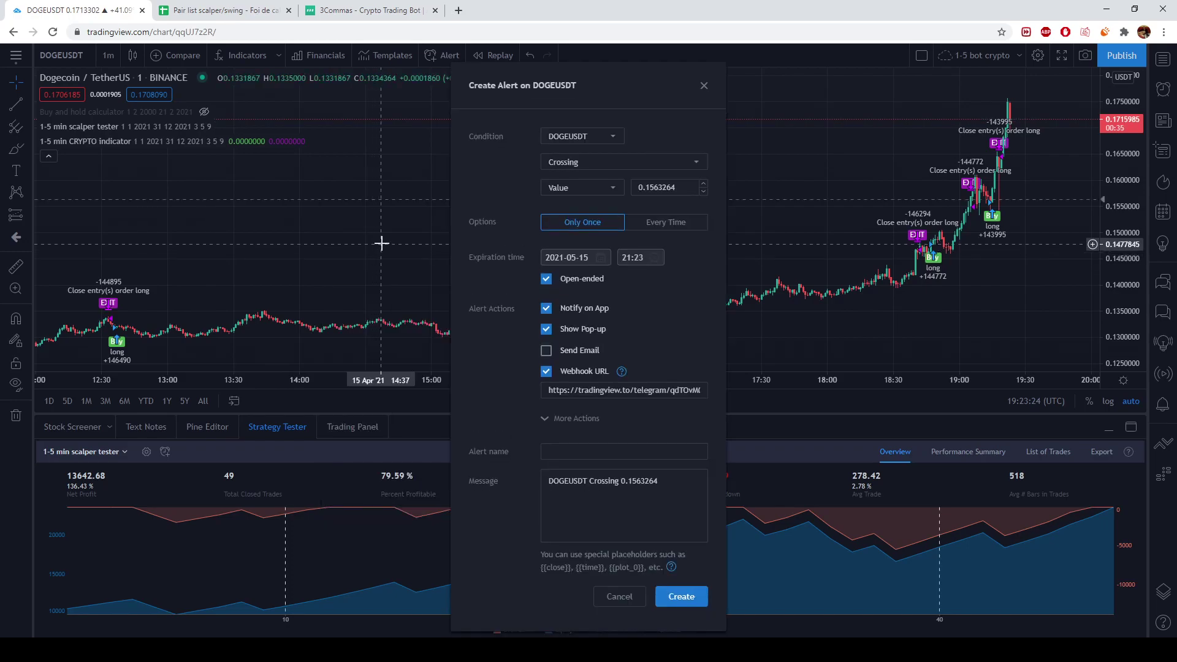
- Try the 1-5 min CRYPTO indicator's Long signal as the alert condition, and discard the alert
{"action": "left_click", "coordinate": [565, 137]}
{"action": "left_click", "coordinate": [578, 178]}
{"action": "left_click", "coordinate": [581, 136]}
{"action": "left_click", "coordinate": [582, 198]}
{"action": "left_click", "coordinate": [582, 163]}
{"action": "left_click", "coordinate": [580, 186]}
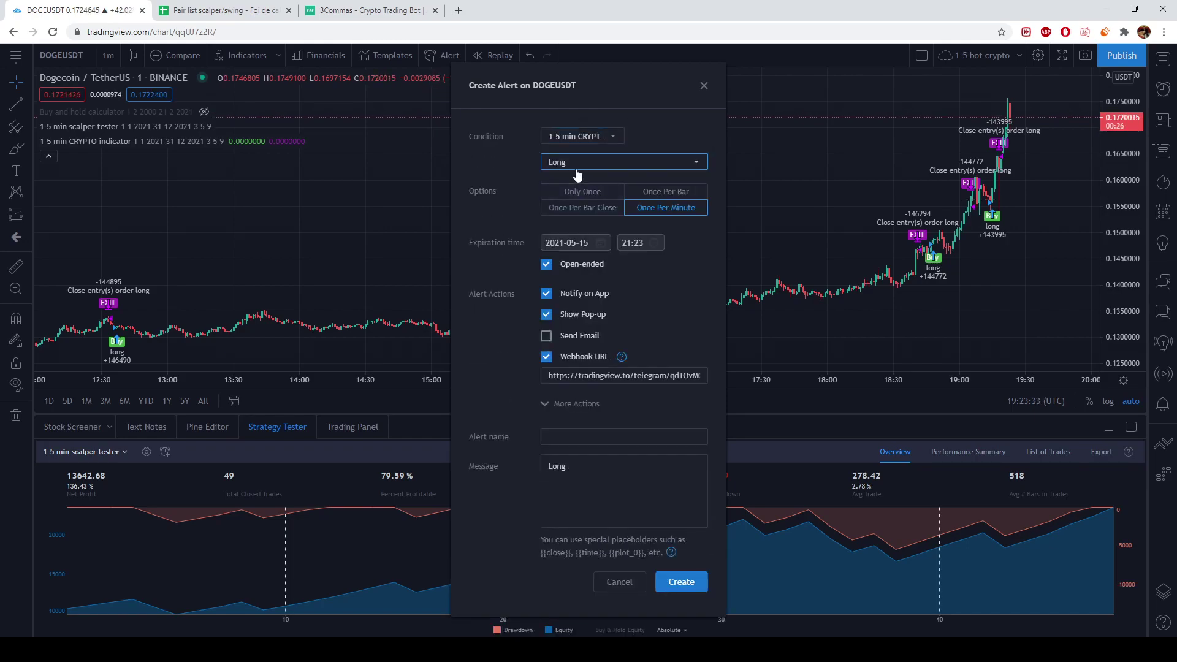
{"action": "left_click", "coordinate": [577, 173]}
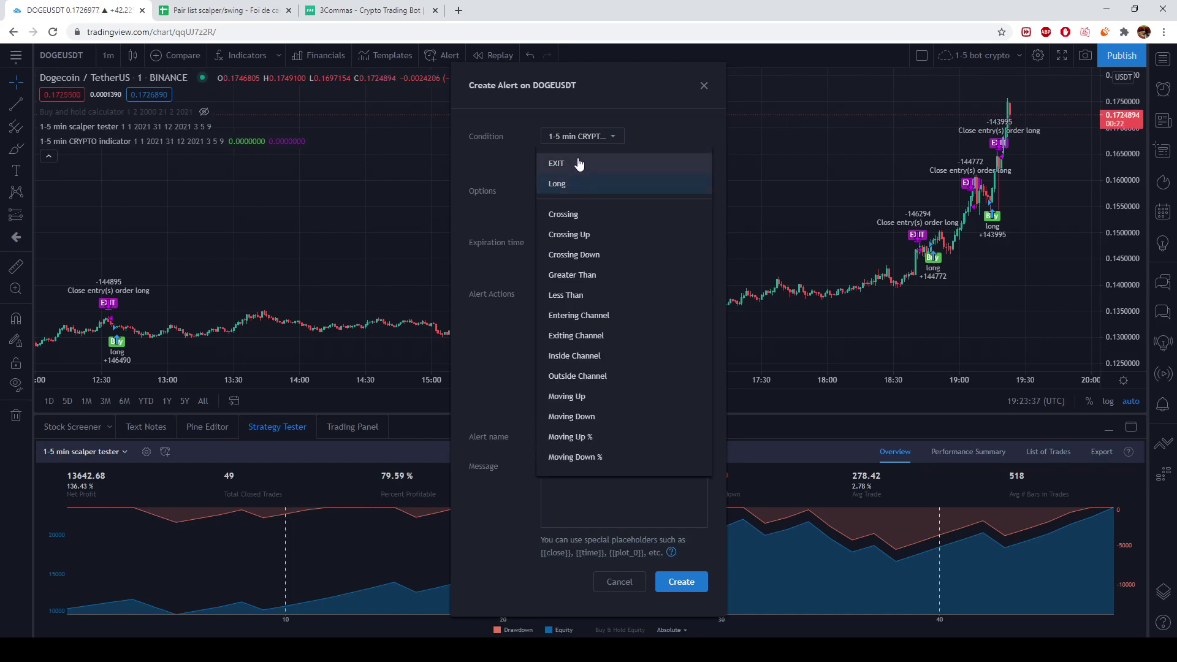
{"action": "left_click", "coordinate": [578, 185]}
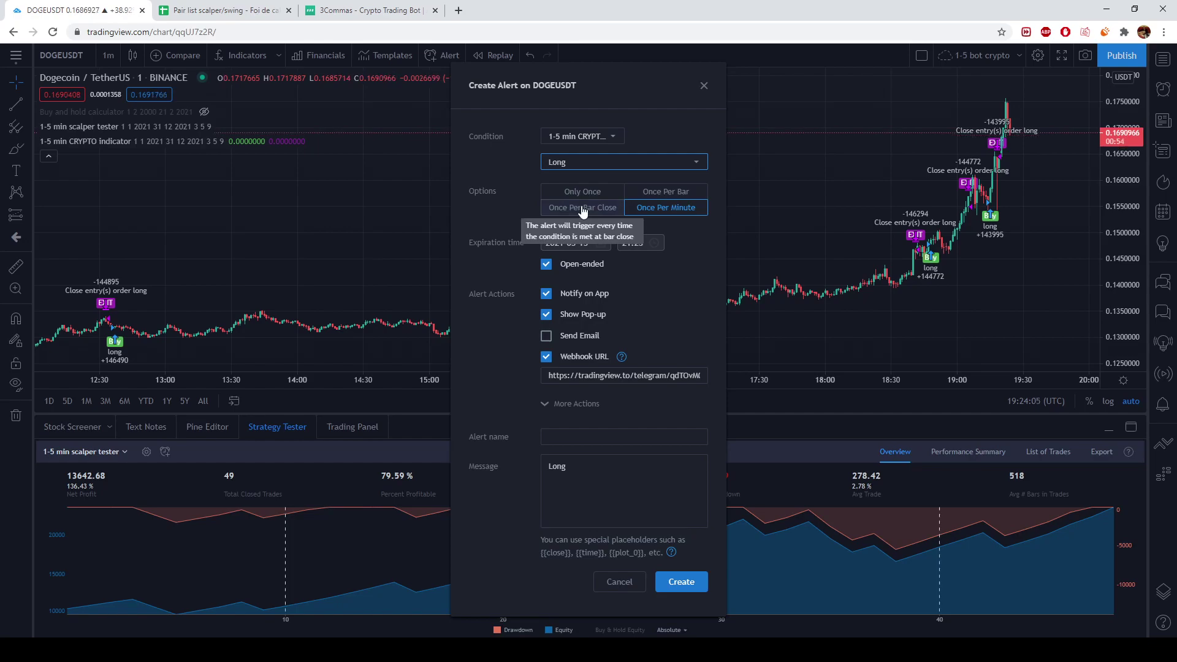
{"action": "left_click", "coordinate": [632, 580]}
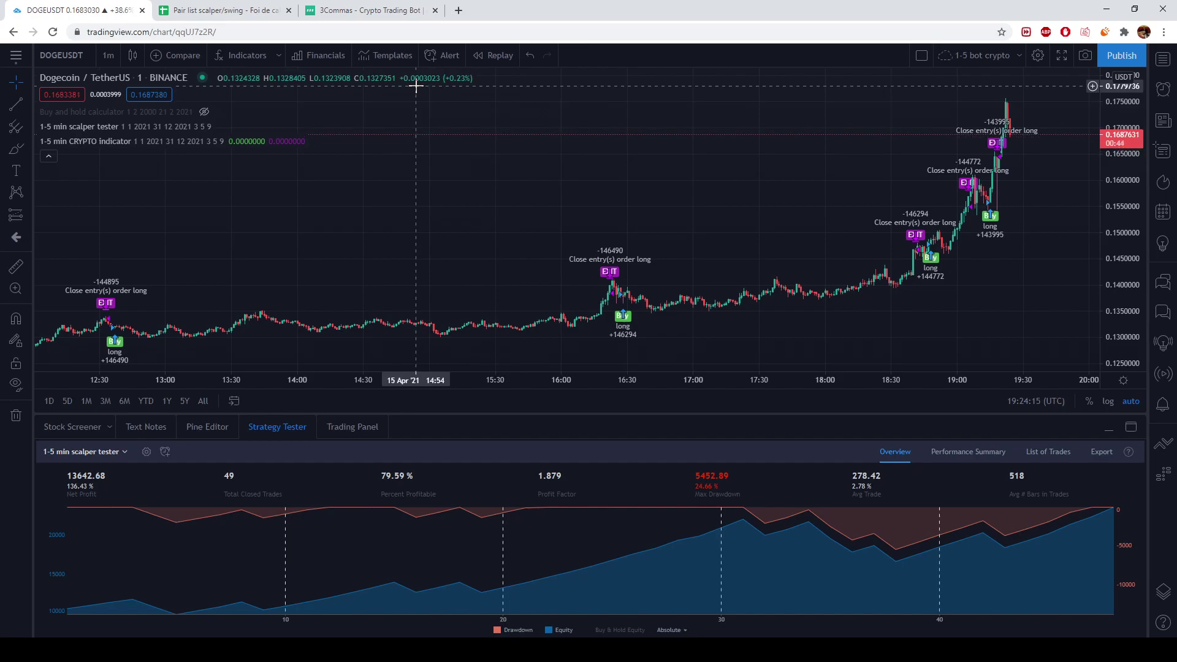
- Switch to 3Commas and open its My Exchanges page, dismissing the introductory tour
{"action": "left_click", "coordinate": [388, 8]}
{"action": "left_click", "coordinate": [728, 488]}
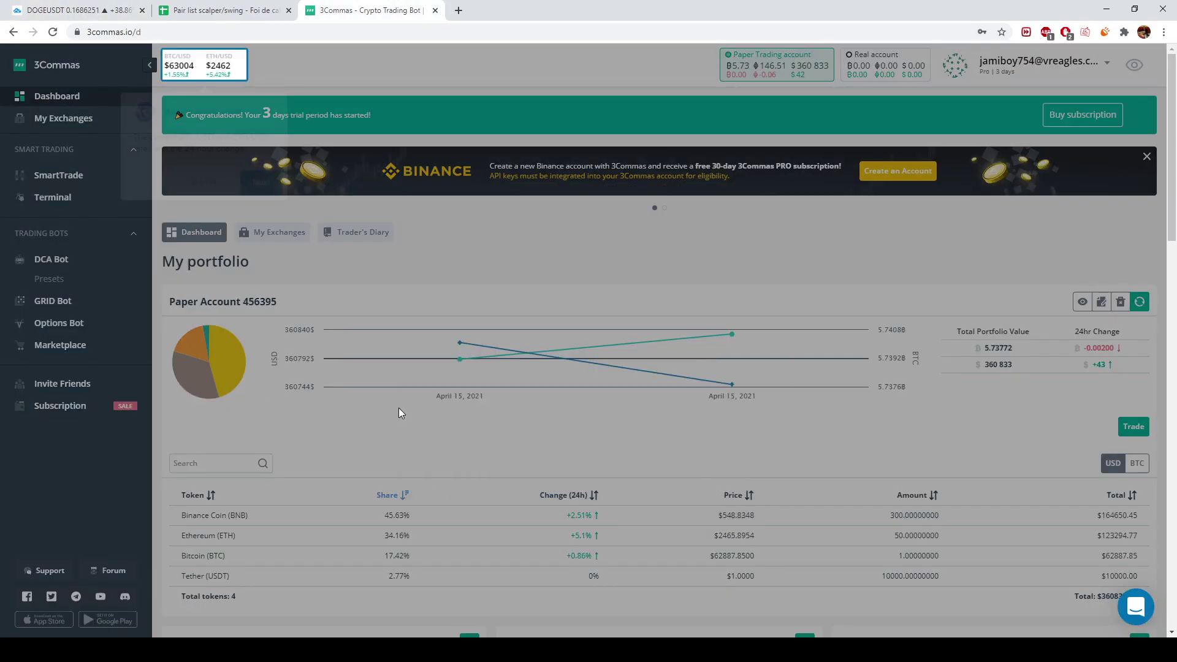
{"action": "left_click", "coordinate": [268, 110]}
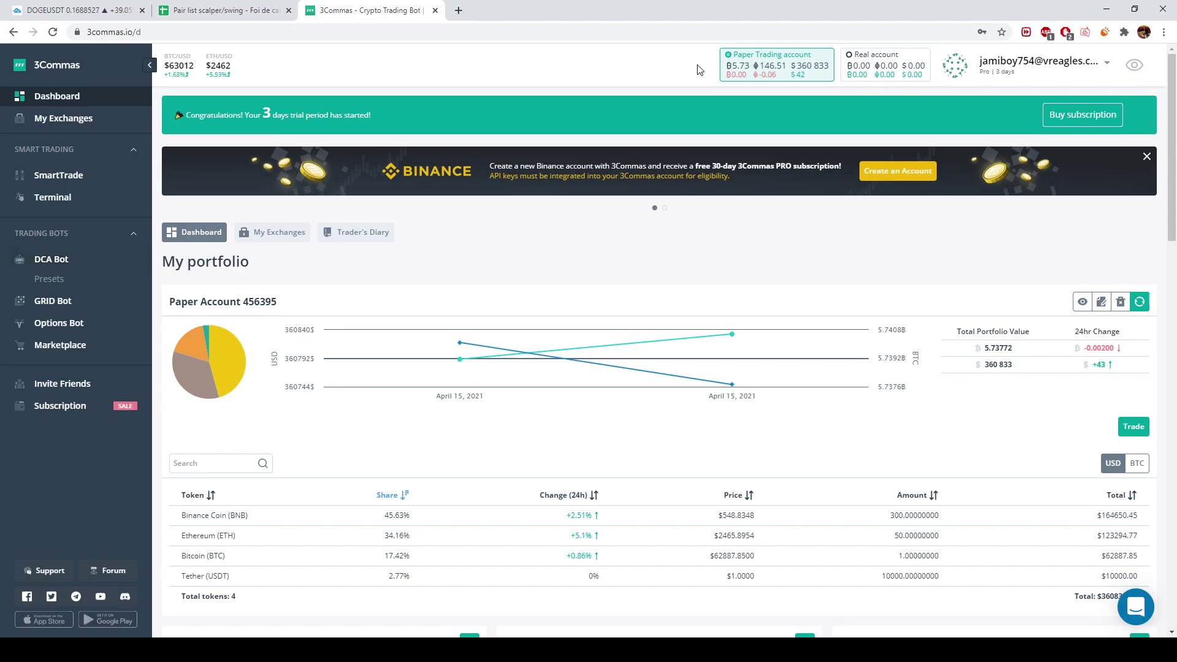
{"action": "left_click", "coordinate": [25, 118]}
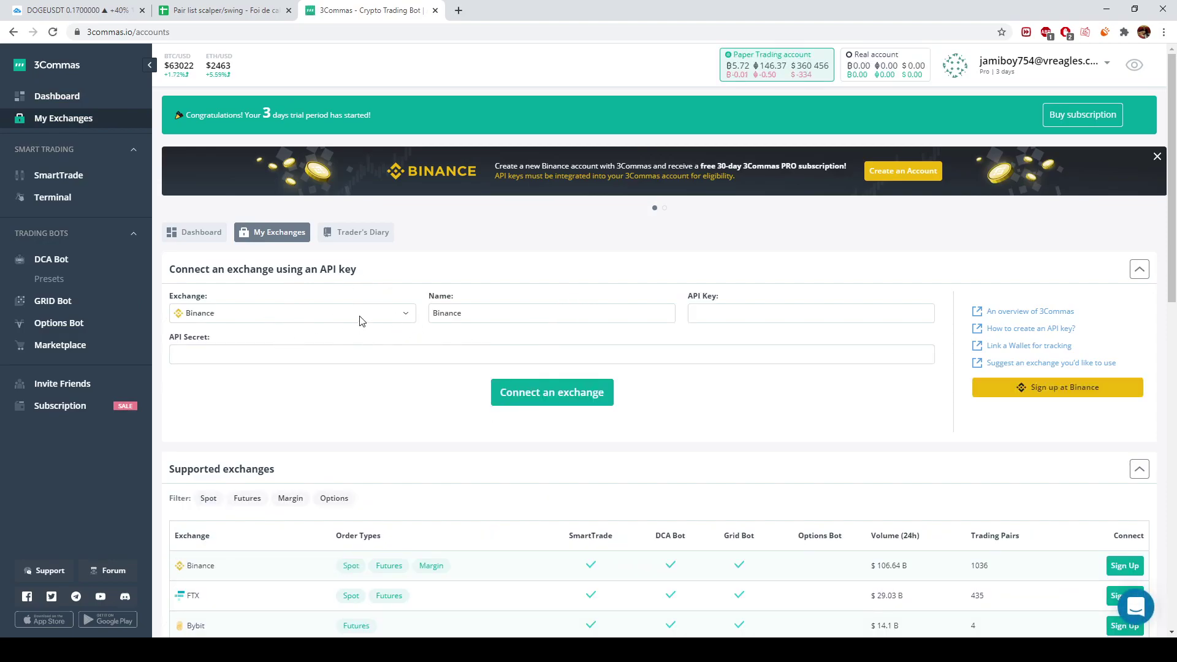
- Keep Binance as the exchange to connect and examine the name, API key and API secret fields
{"action": "left_click", "coordinate": [331, 325]}
{"action": "left_click", "coordinate": [270, 365]}
{"action": "left_click", "coordinate": [515, 313]}
{"action": "key", "text": "ctrl+a"}
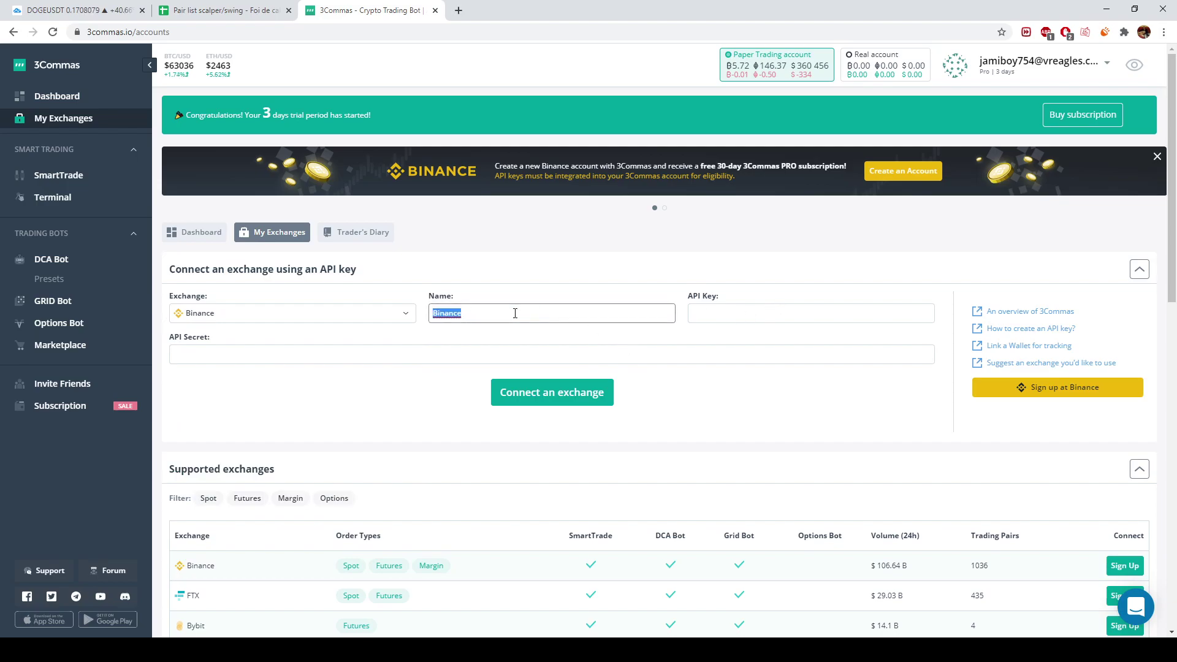
{"action": "left_click", "coordinate": [843, 308]}
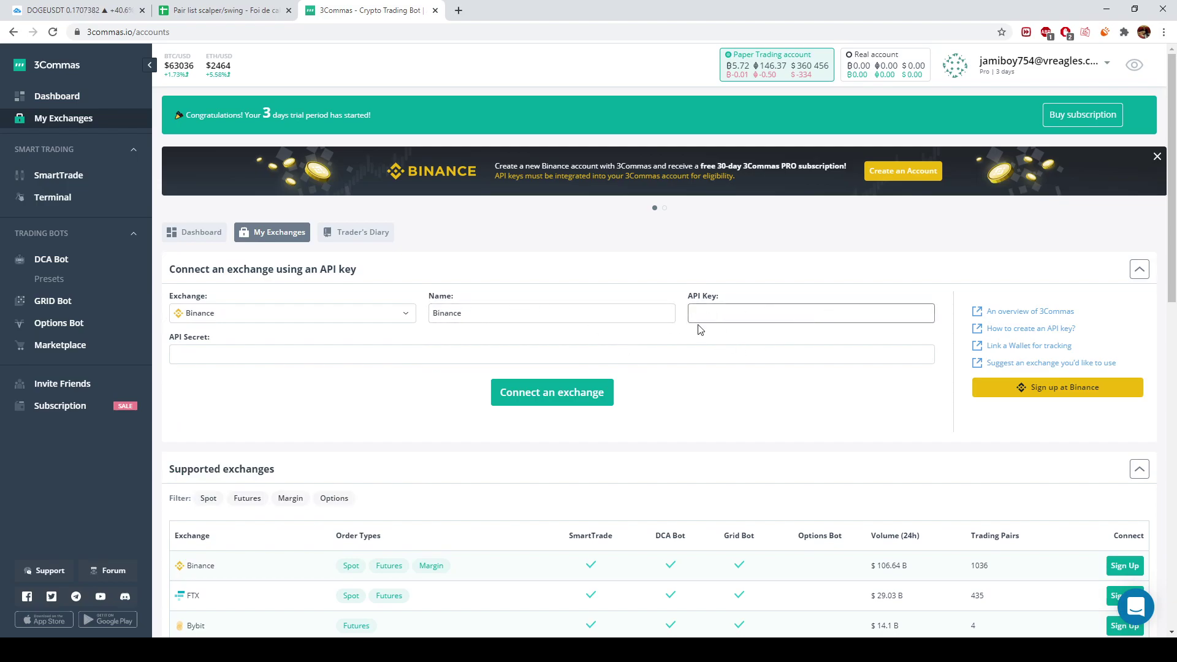
{"action": "left_click", "coordinate": [660, 358]}
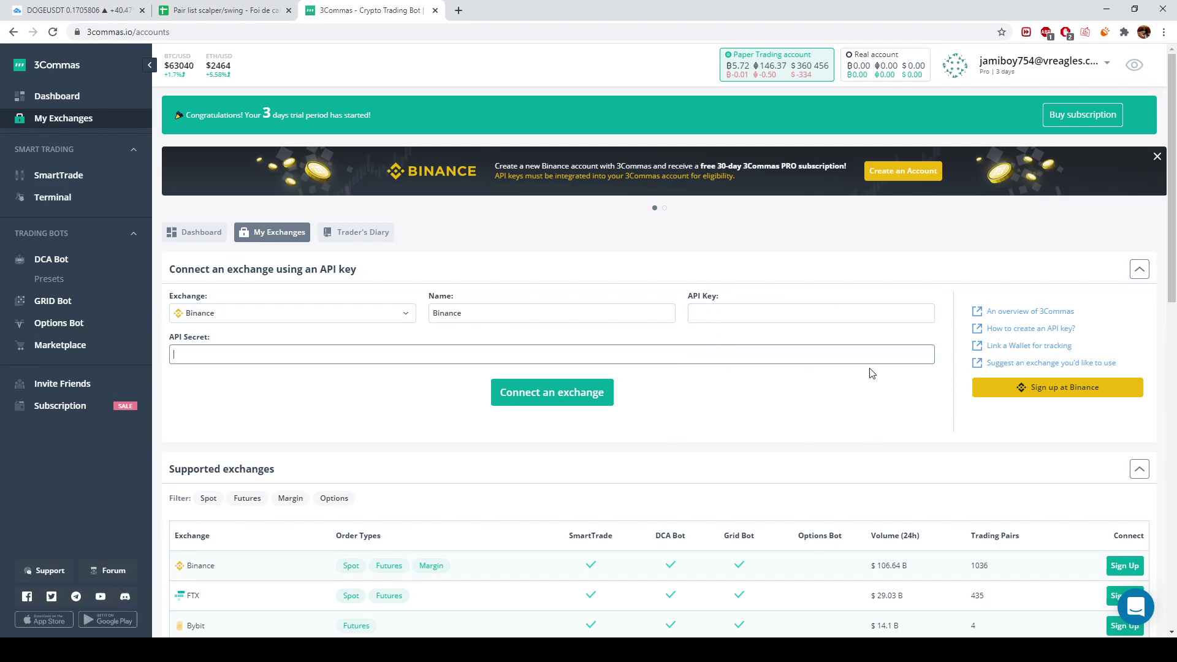
- Read through the help article on creating Binance API keys and close it
{"action": "left_click", "coordinate": [1005, 318]}
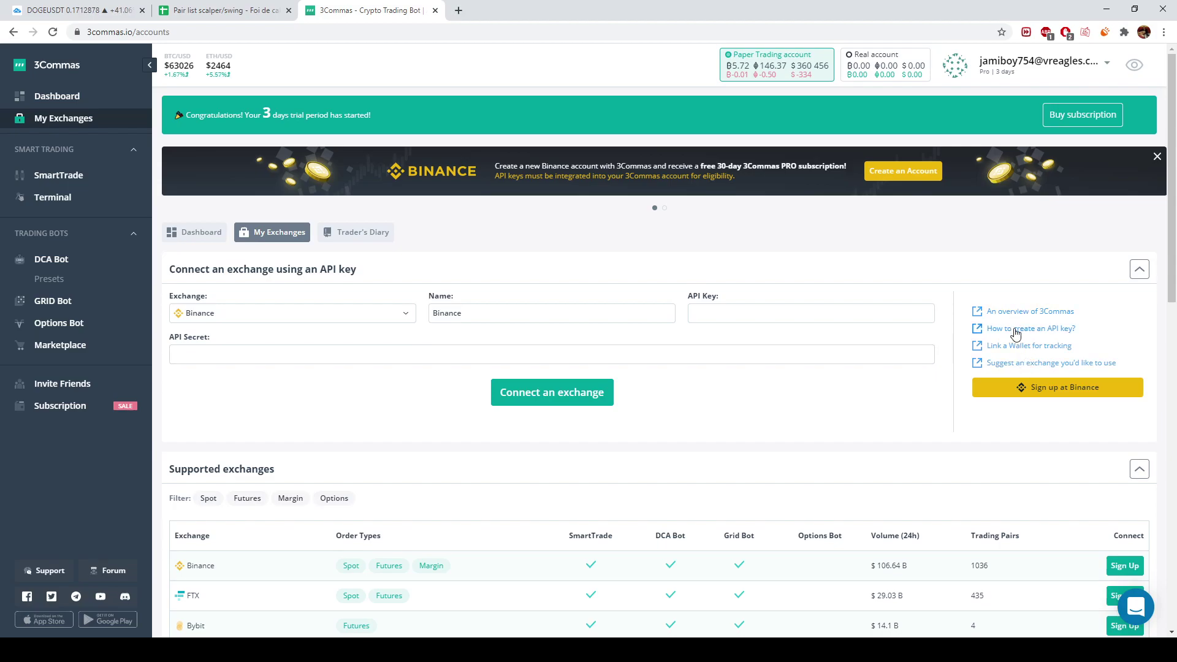
{"action": "key", "text": "ctrl+Tab"}
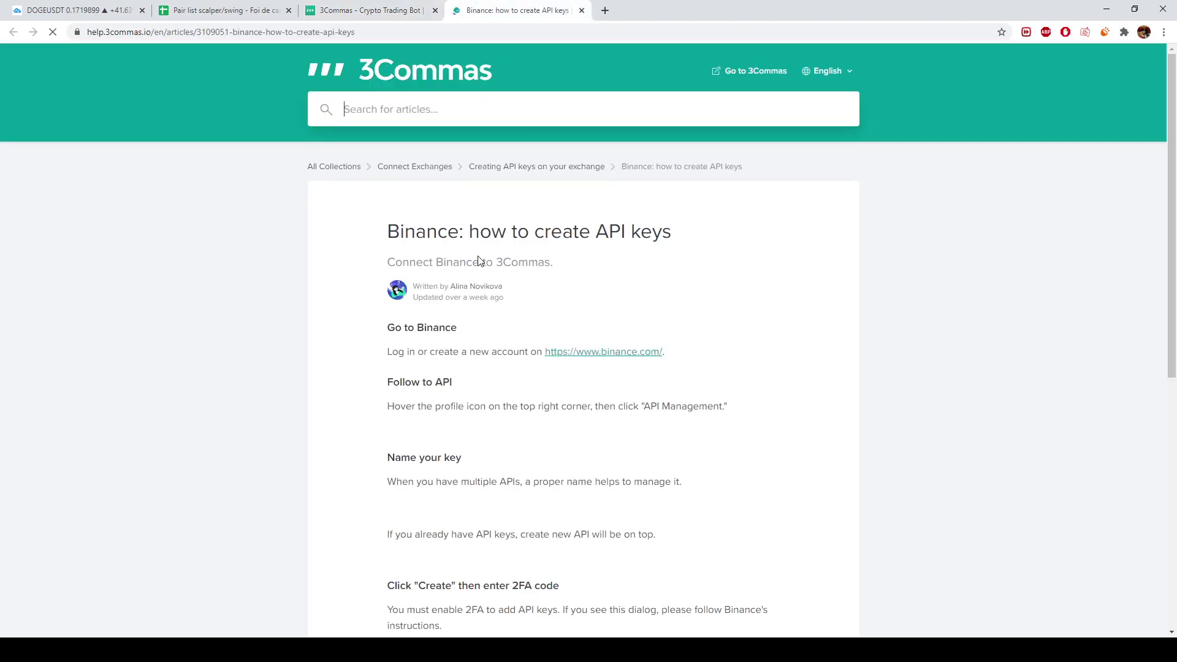
{"action": "scroll", "coordinate": [762, 479], "scroll_direction": "down", "scroll_amount": 6}
{"action": "scroll", "coordinate": [615, 205], "scroll_direction": "down", "scroll_amount": 11}
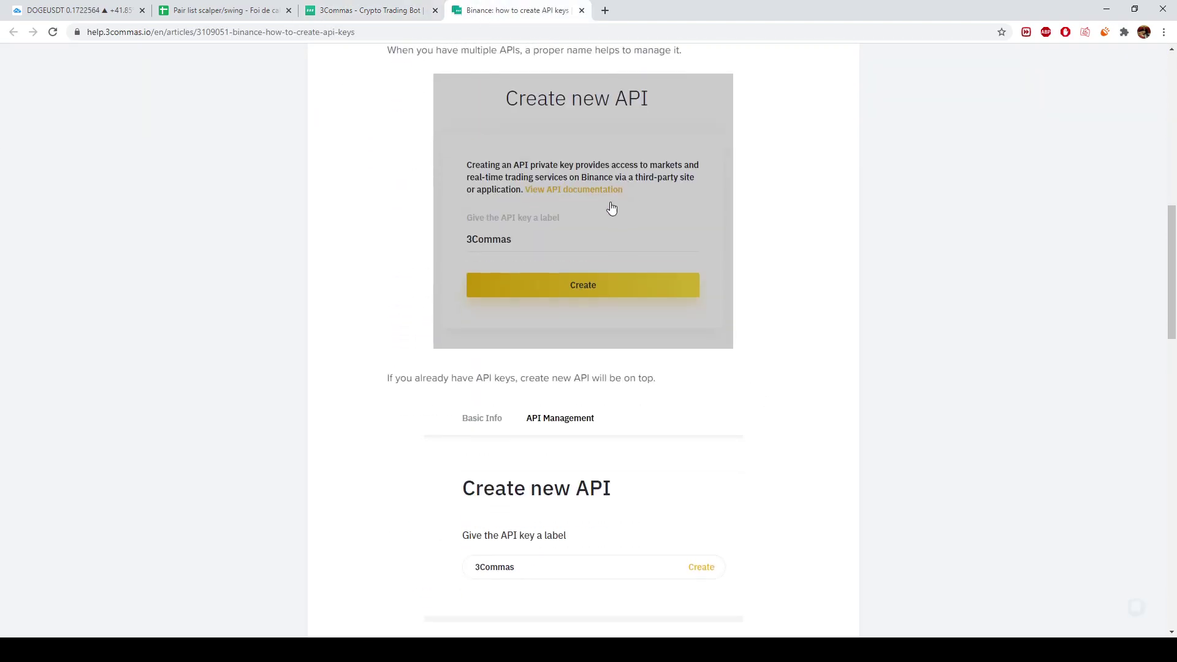
{"action": "scroll", "coordinate": [630, 255], "scroll_direction": "down", "scroll_amount": 11}
{"action": "scroll", "coordinate": [625, 341], "scroll_direction": "up", "scroll_amount": 5}
{"action": "scroll", "coordinate": [631, 340], "scroll_direction": "down", "scroll_amount": 9}
{"action": "scroll", "coordinate": [632, 341], "scroll_direction": "up", "scroll_amount": 20}
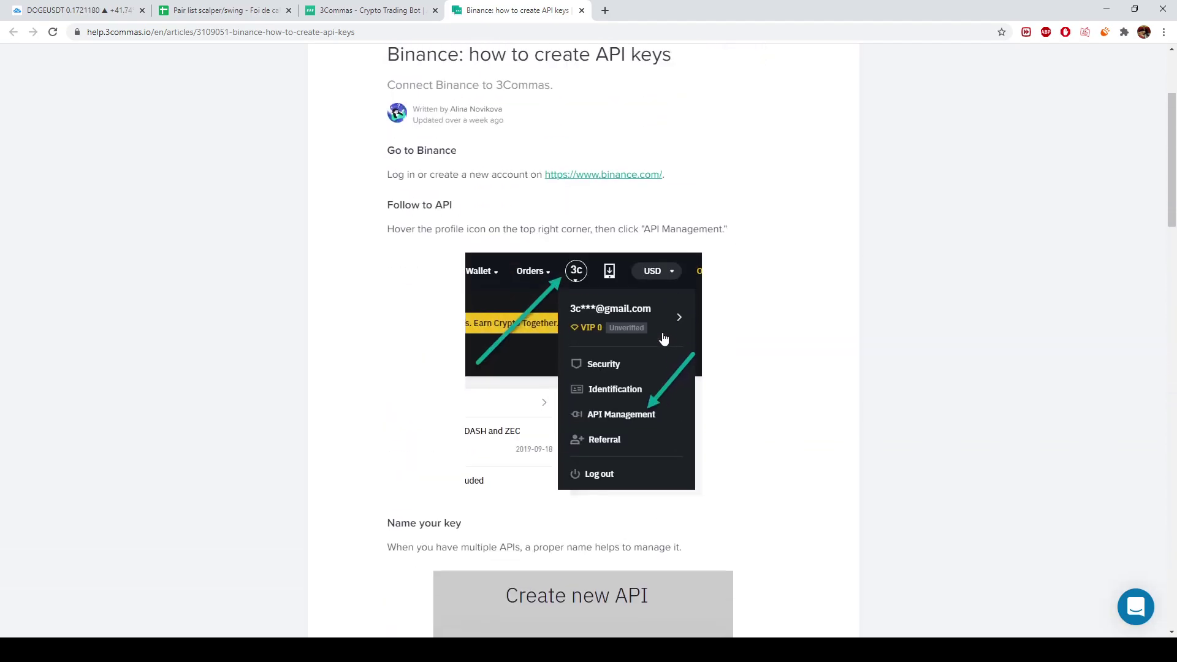
{"action": "left_click", "coordinate": [581, 10]}
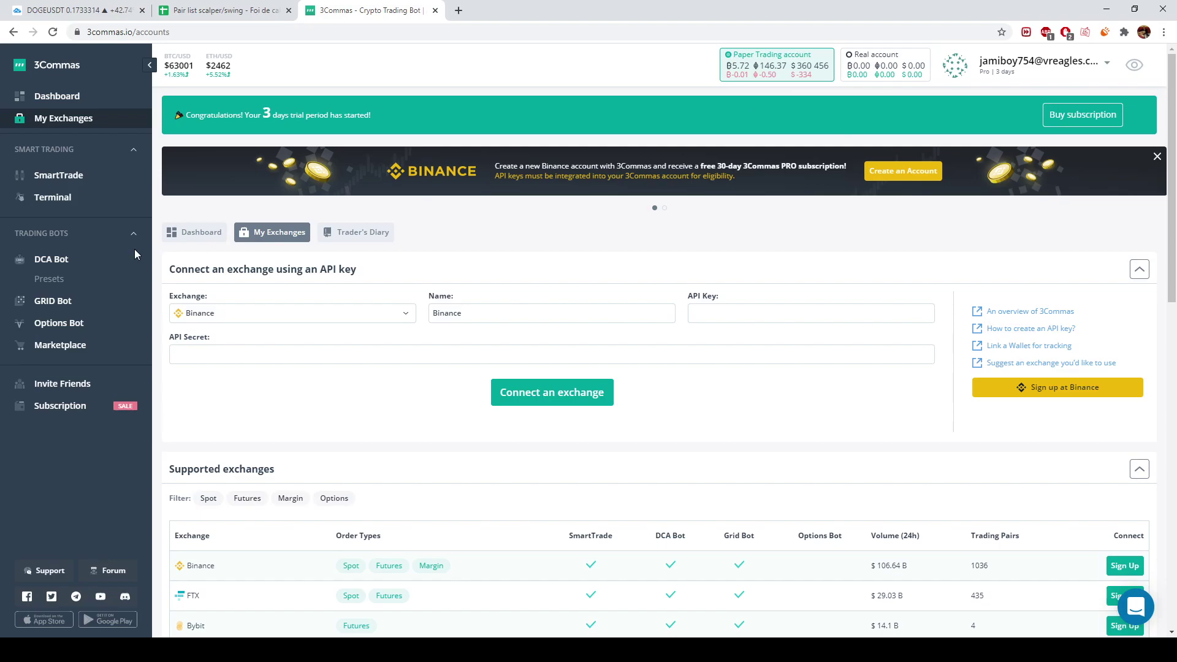
- Start a new DCA bot on the paper account and set its bot type to Composite
{"action": "left_click", "coordinate": [66, 259]}
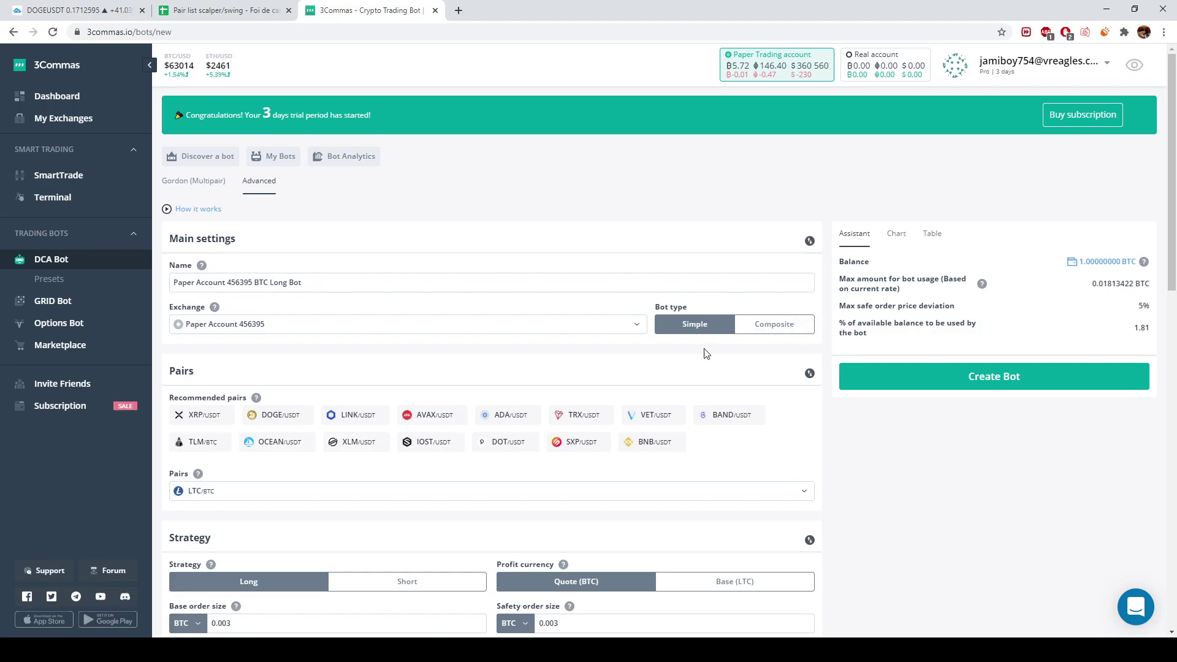
{"action": "left_click", "coordinate": [769, 329]}
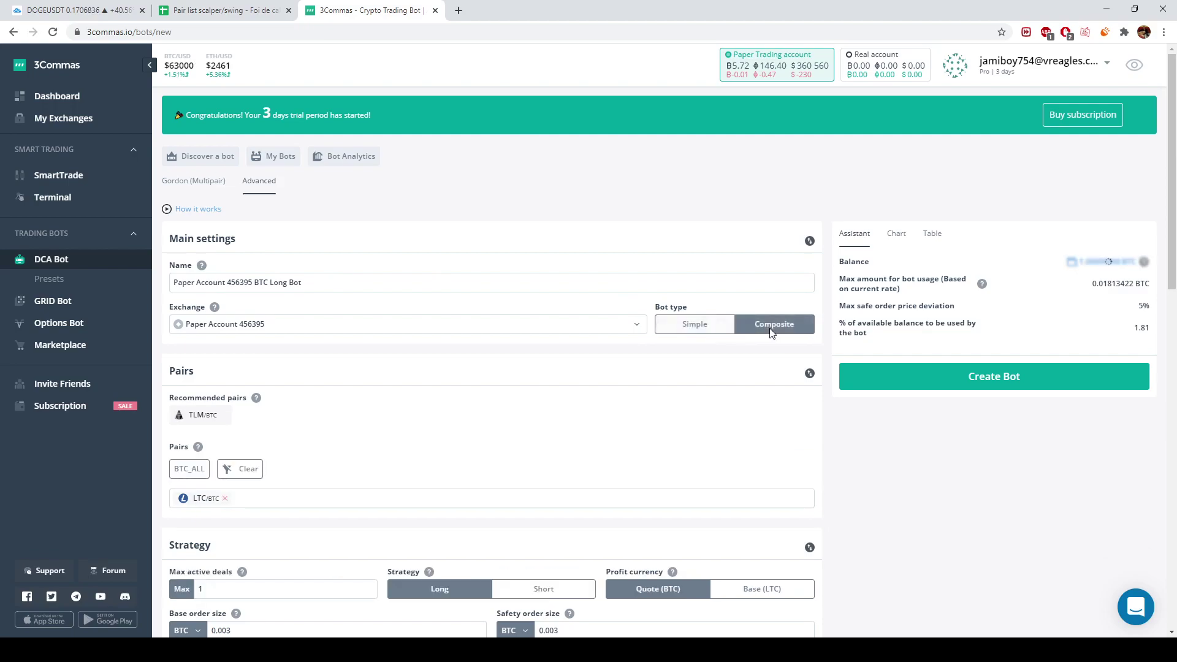
{"action": "scroll", "coordinate": [593, 371], "scroll_direction": "down", "scroll_amount": 2}
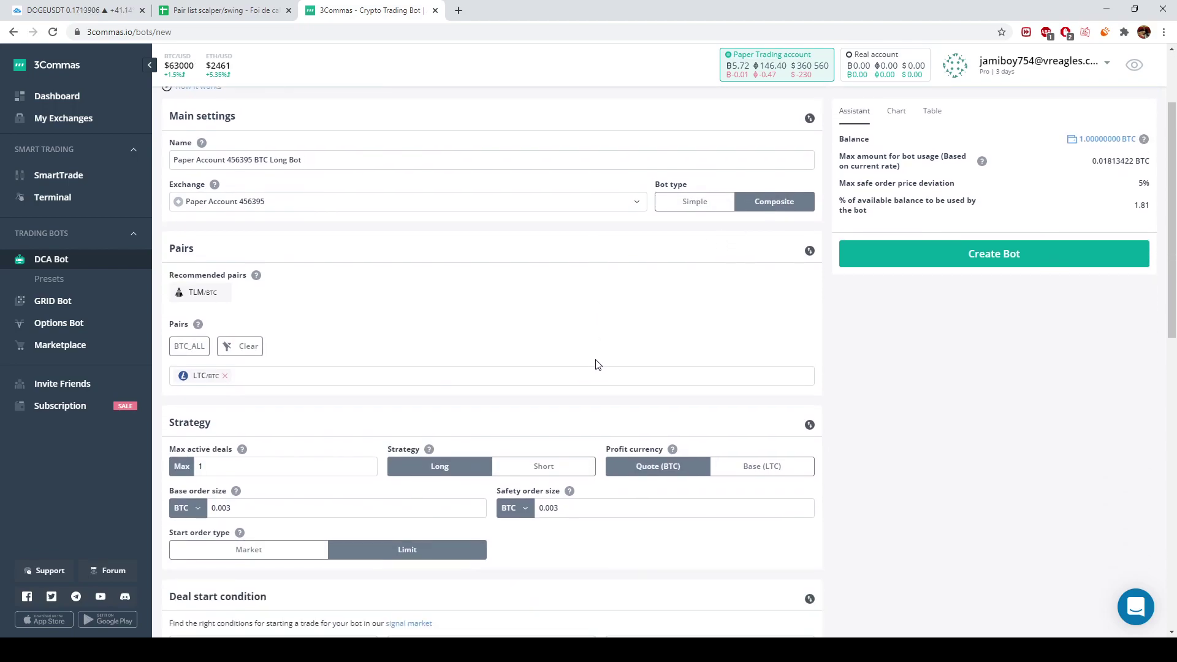
- Set the bot type to Simple and choose DOGE/USDT as the trading pair
{"action": "left_click", "coordinate": [697, 211]}
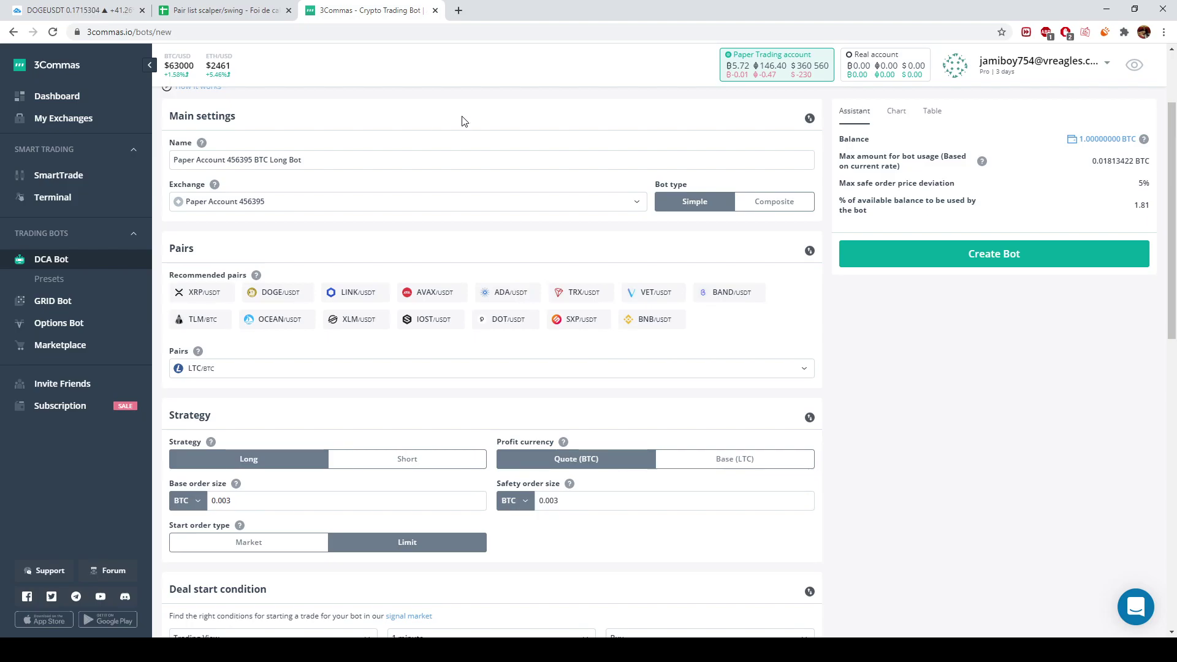
{"action": "left_click", "coordinate": [59, 8]}
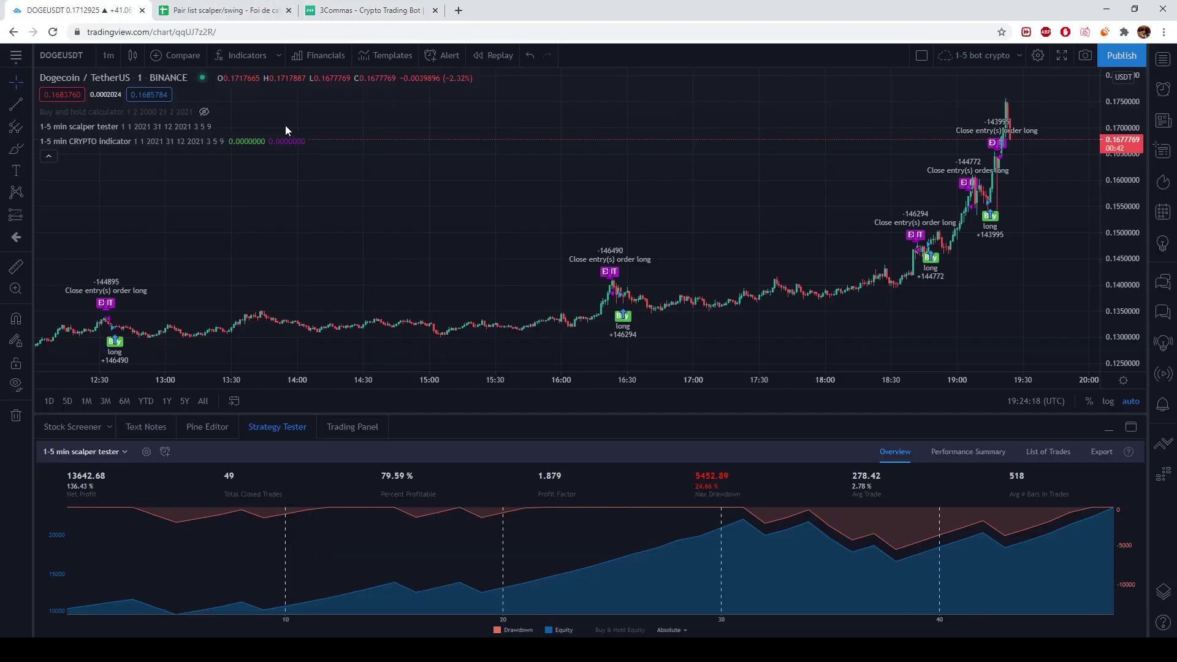
{"action": "left_click_drag", "start_coordinate": [344, 11], "coordinate": [256, 20]}
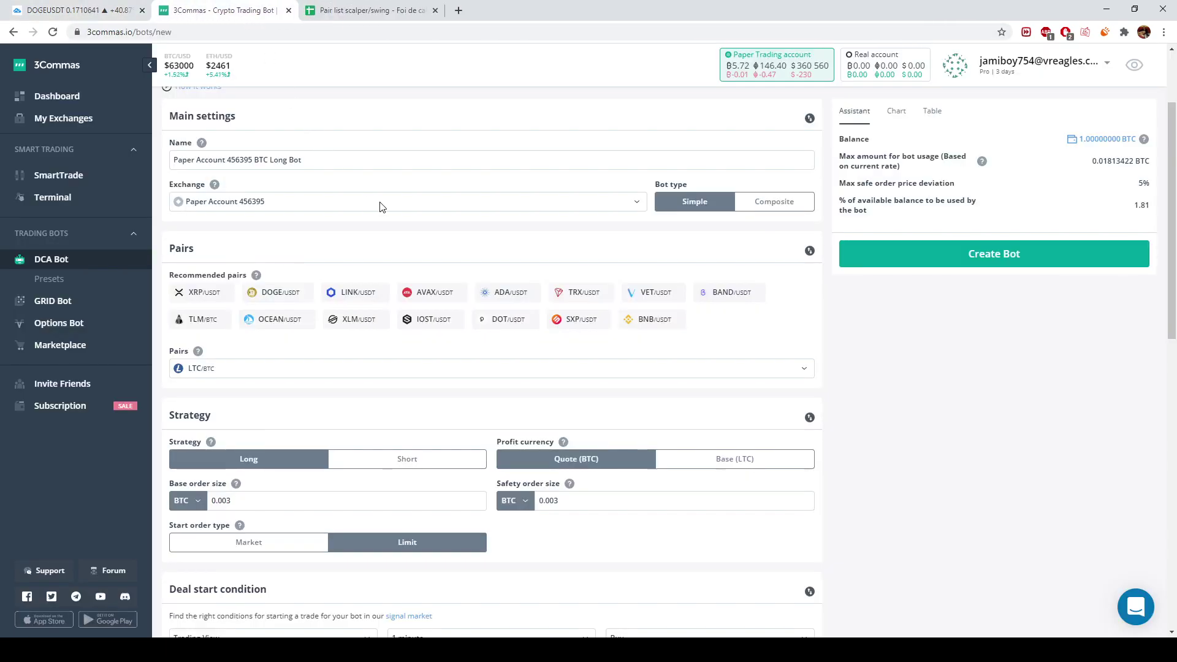
{"action": "left_click", "coordinate": [223, 375]}
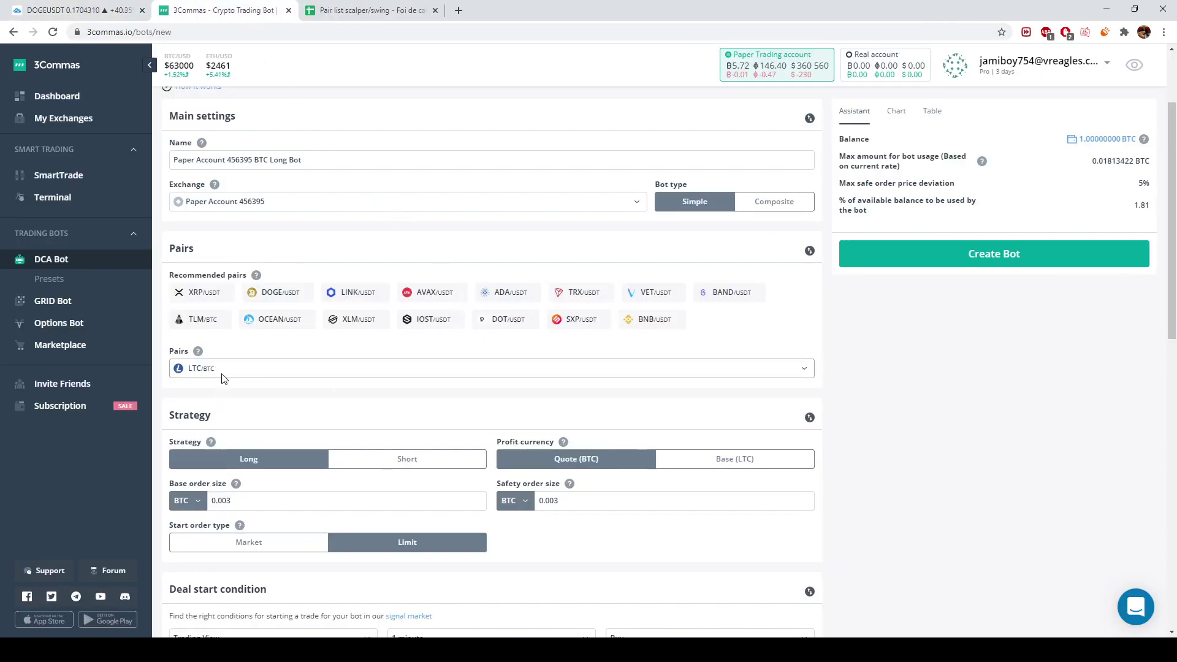
{"action": "type", "text": "doge"}
{"action": "left_click", "coordinate": [227, 538]}
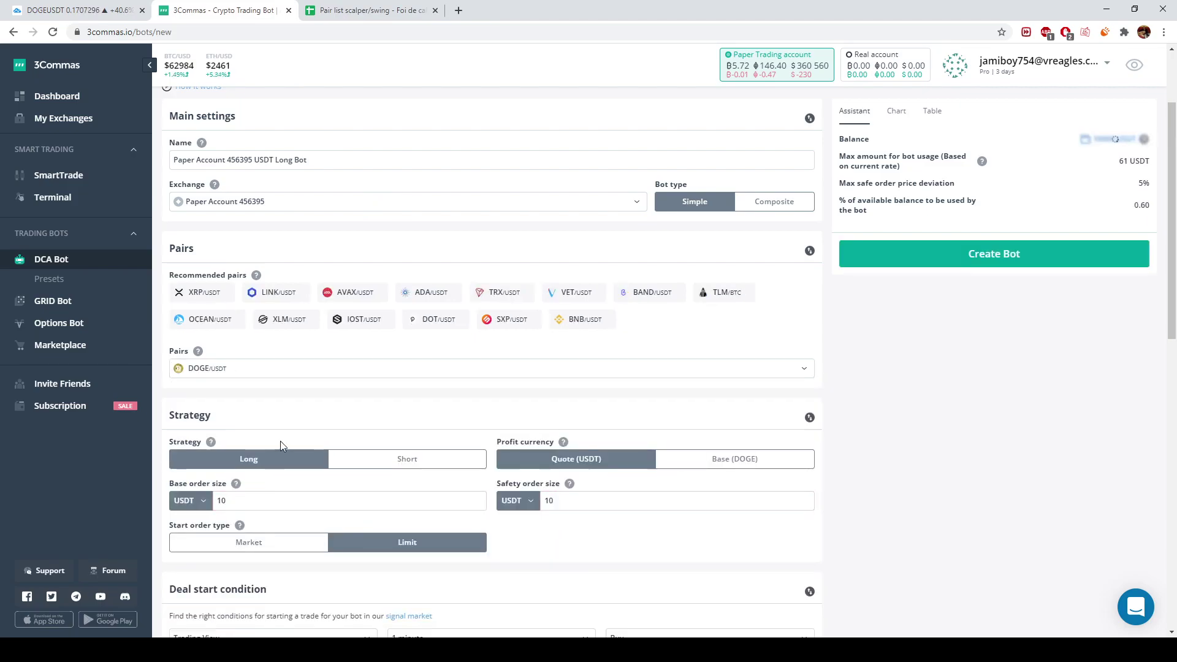
- Check the DOGEUSDT chart in TradingView, return to the 3Commas bot form and set the base order size to 100 USDT
{"action": "scroll", "coordinate": [288, 439], "scroll_direction": "down", "scroll_amount": 1}
{"action": "left_click", "coordinate": [127, 12]}
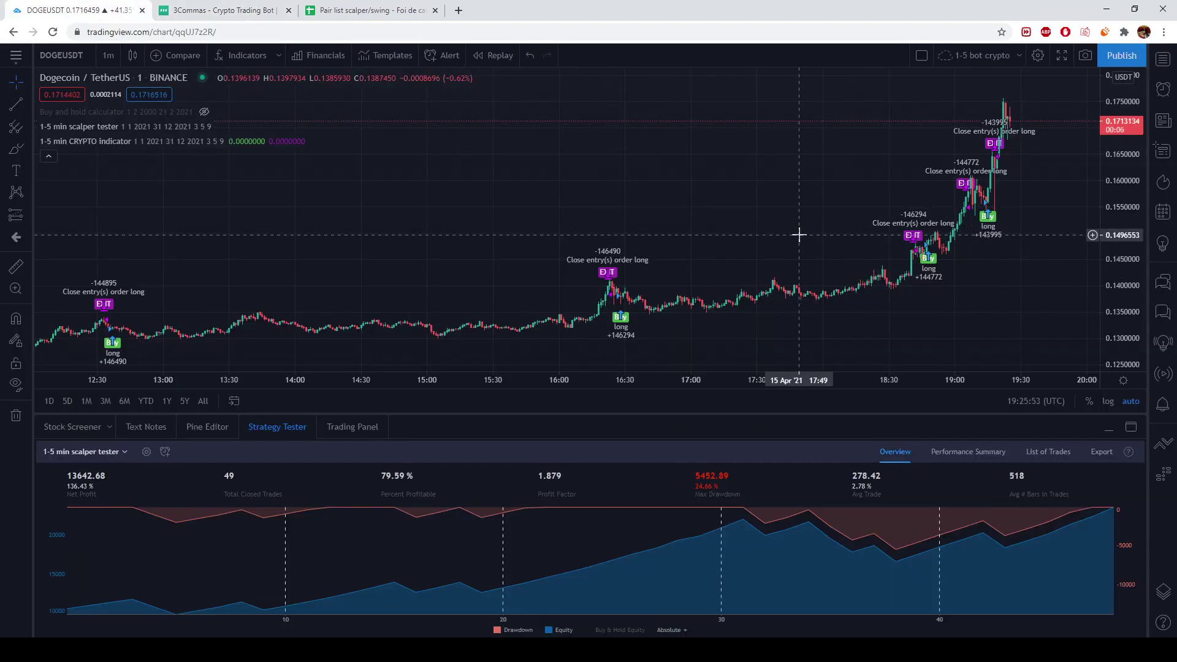
{"action": "left_click", "coordinate": [220, 11]}
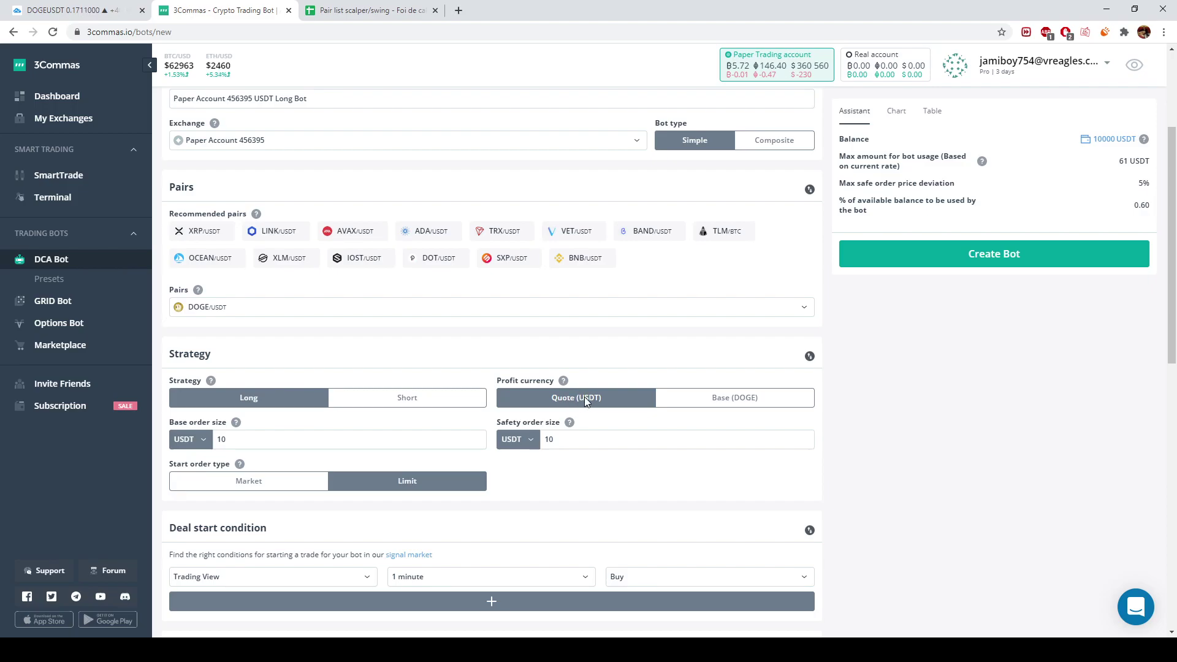
{"action": "left_click_drag", "start_coordinate": [266, 439], "coordinate": [214, 436]}
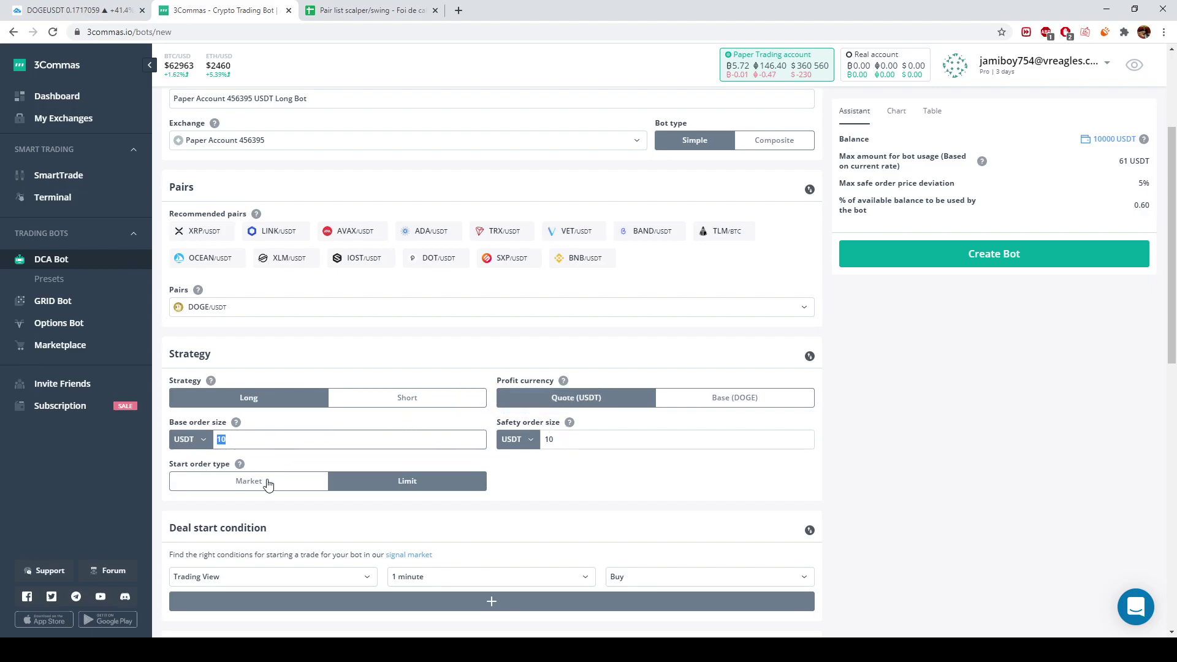
{"action": "left_click", "coordinate": [262, 441]}
{"action": "key", "text": "BackSpace"}
{"action": "key", "text": "BackSpace"}
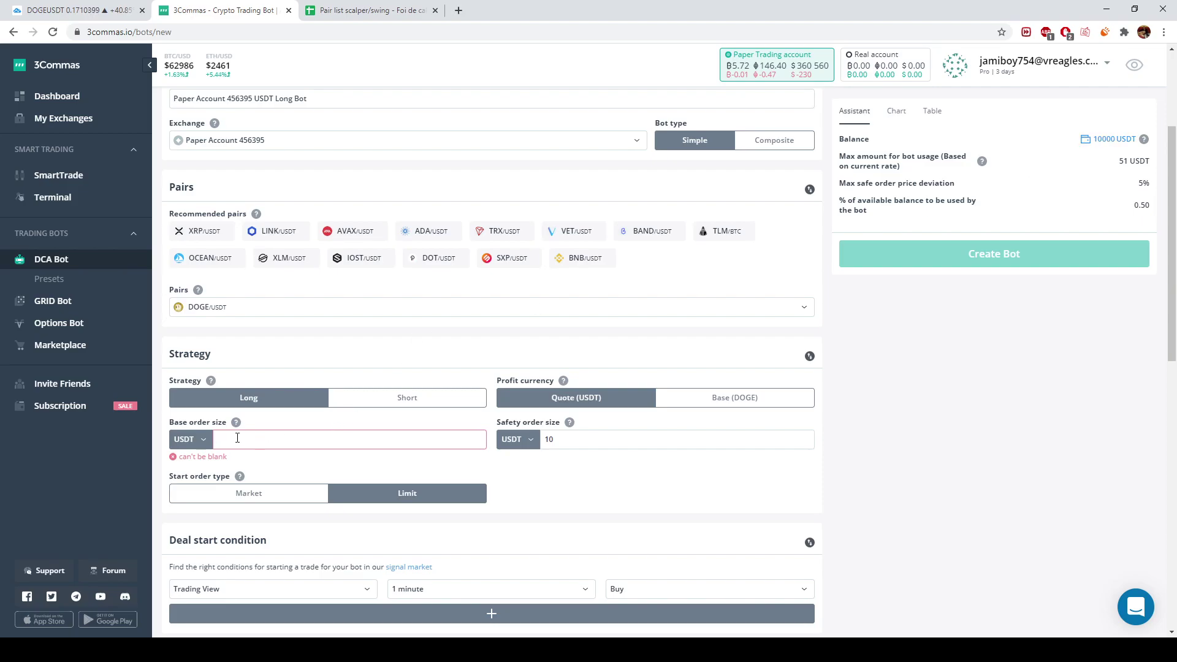
{"action": "type", "text": "100"}
- Try sizing the base order as 1 % (USDT), and return it to 100 USDT
{"action": "left_click", "coordinate": [194, 438]}
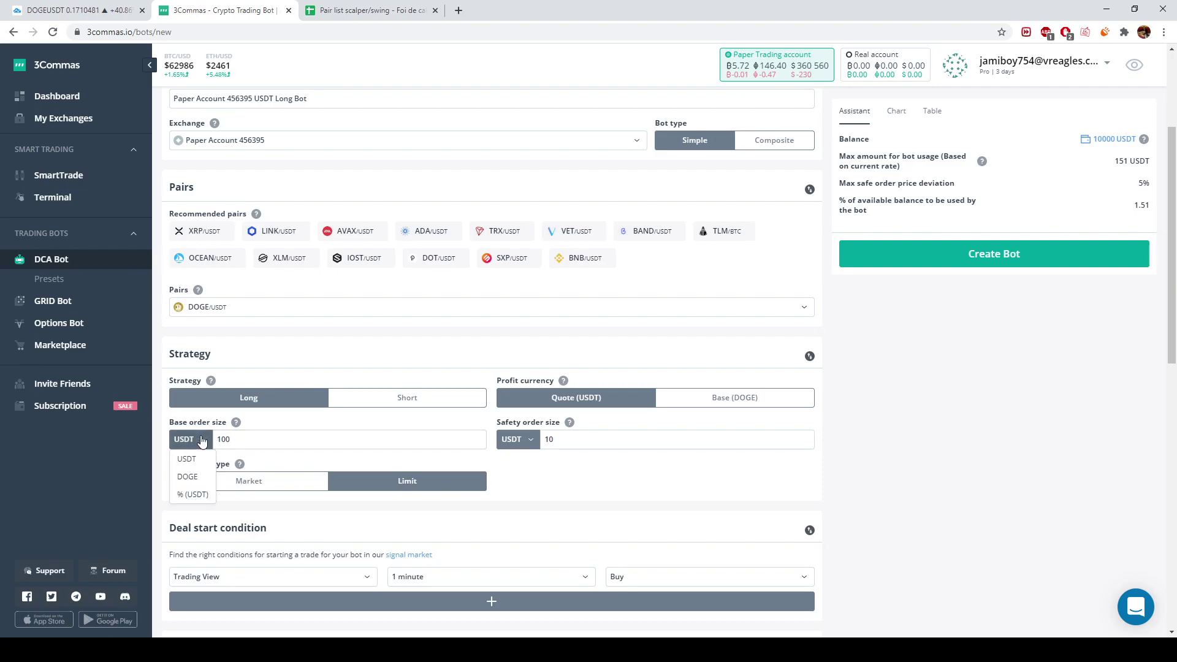
{"action": "left_click", "coordinate": [205, 494]}
{"action": "mouse_move", "coordinate": [235, 467]}
{"action": "left_click", "coordinate": [343, 440]}
{"action": "key", "text": "BackSpace"}
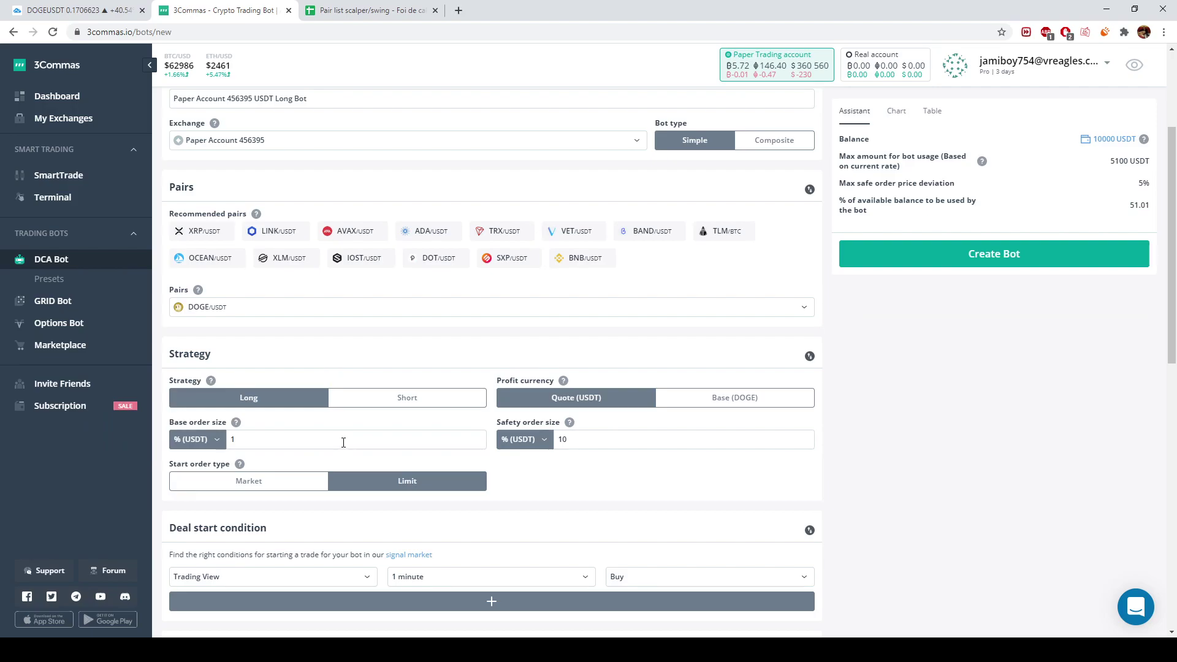
{"action": "left_click", "coordinate": [196, 438]}
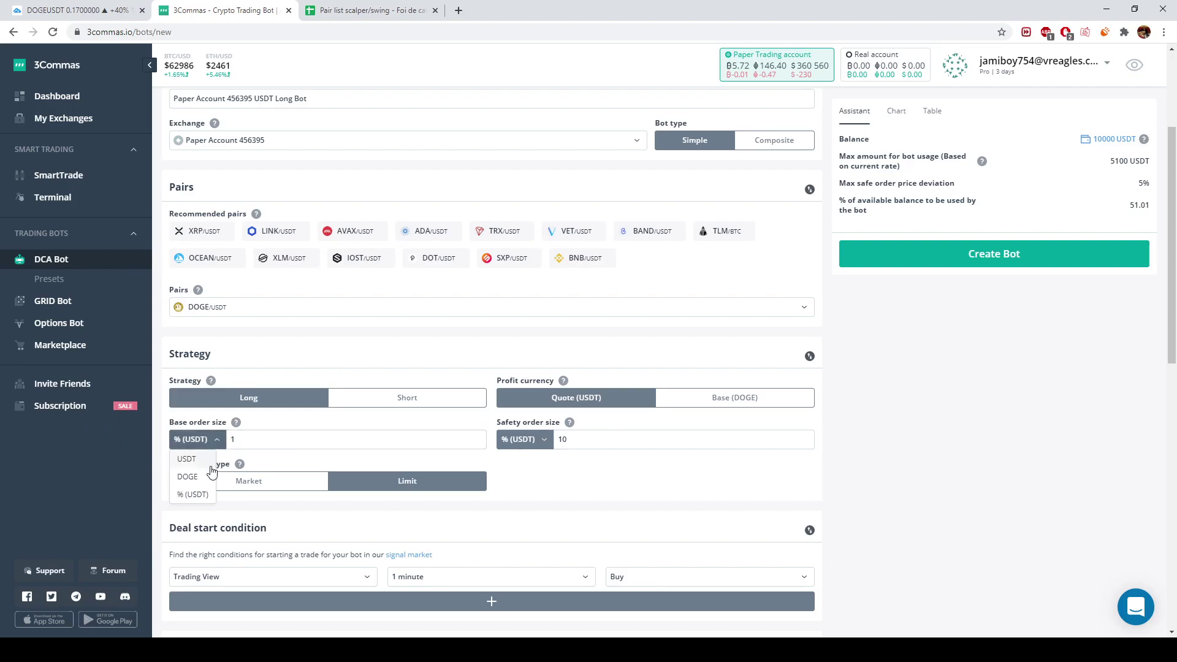
{"action": "left_click", "coordinate": [185, 461]}
{"action": "left_click", "coordinate": [251, 441]}
{"action": "type", "text": "00"}
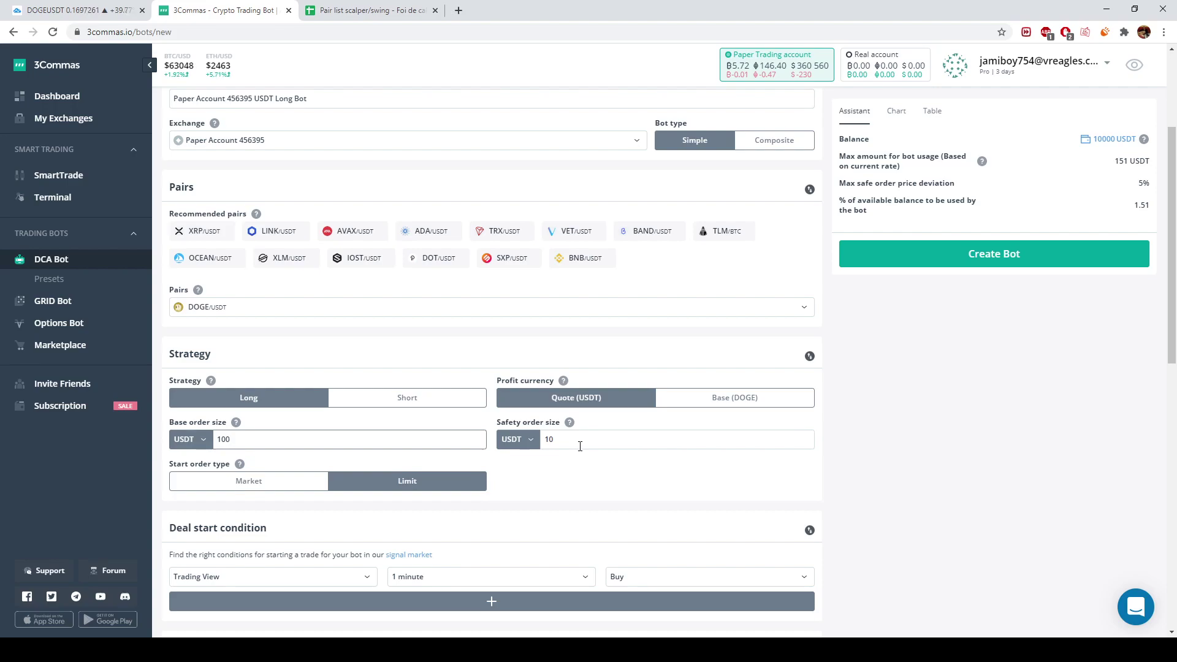
- Set the start order type to Market and the deal start condition to Trading View custom signal
{"action": "left_click", "coordinate": [580, 443]}
{"action": "scroll", "coordinate": [491, 461], "scroll_direction": "down", "scroll_amount": 2}
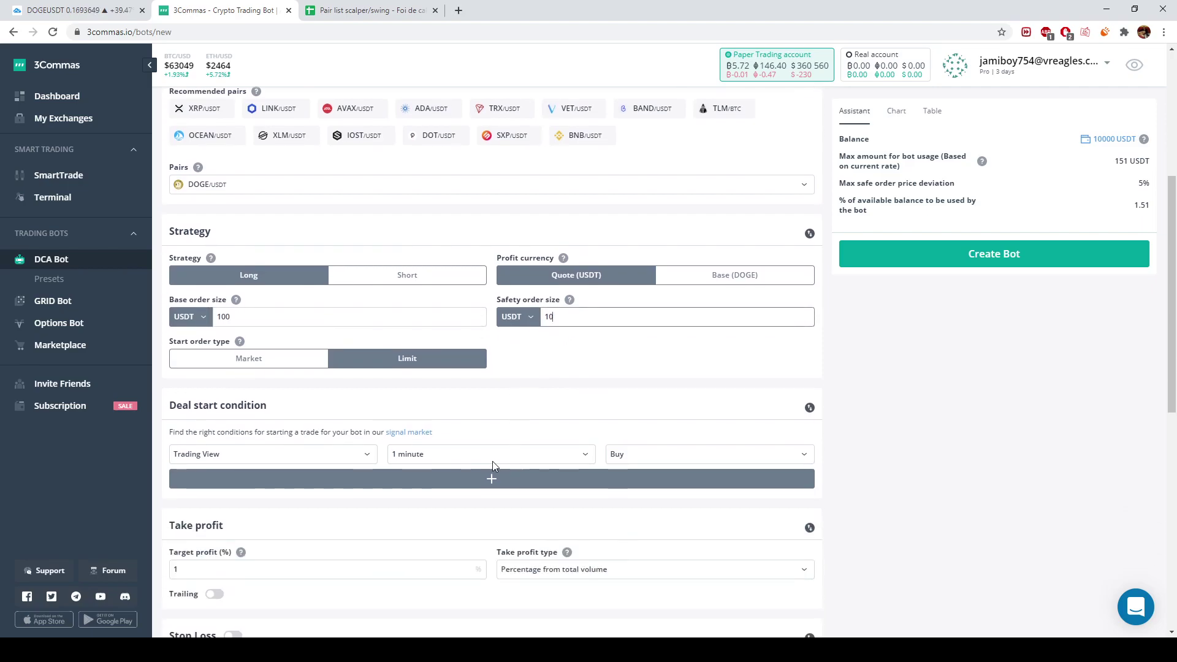
{"action": "left_click", "coordinate": [293, 361]}
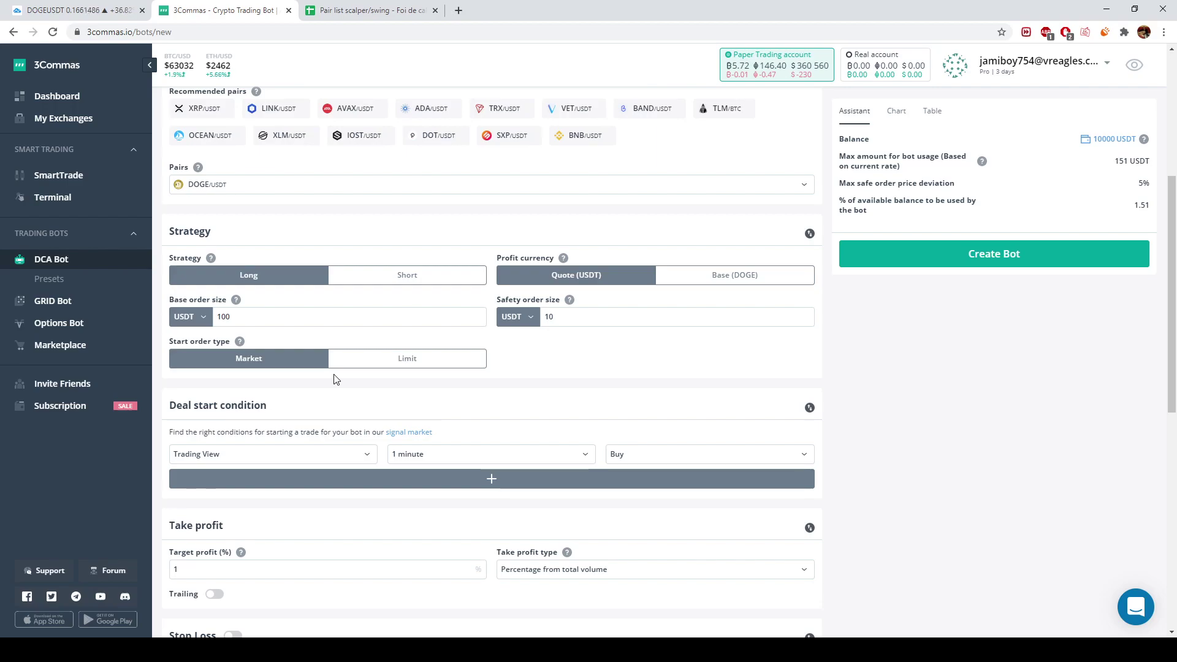
{"action": "scroll", "coordinate": [380, 343], "scroll_direction": "down", "scroll_amount": 3}
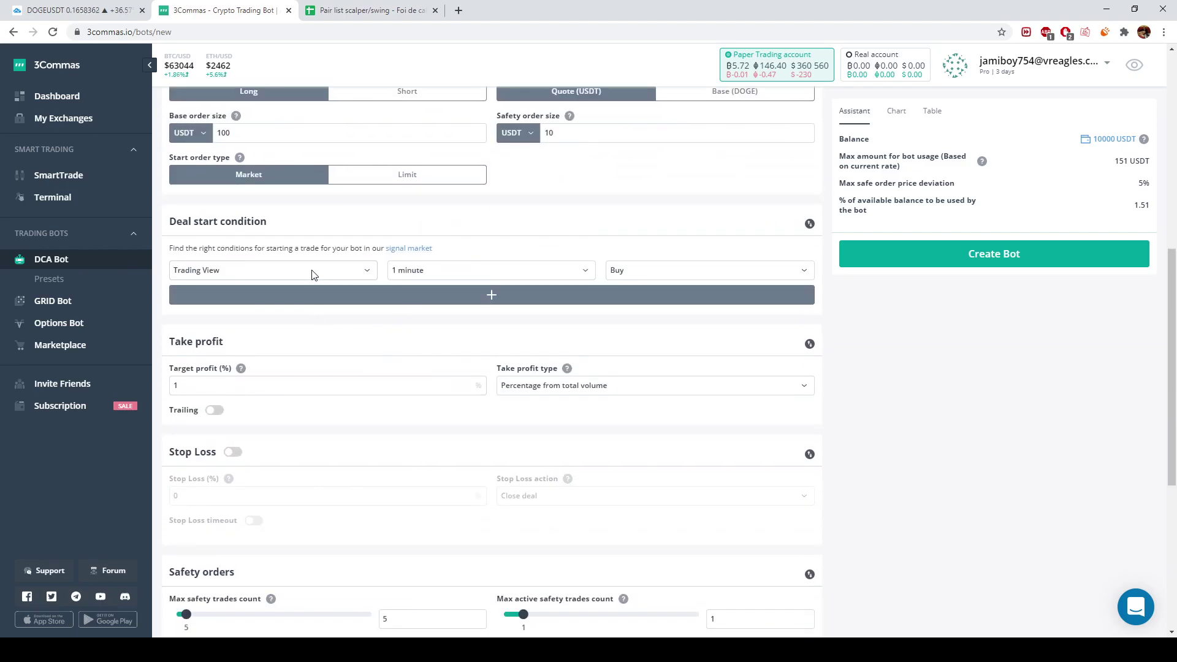
{"action": "left_click", "coordinate": [312, 274]}
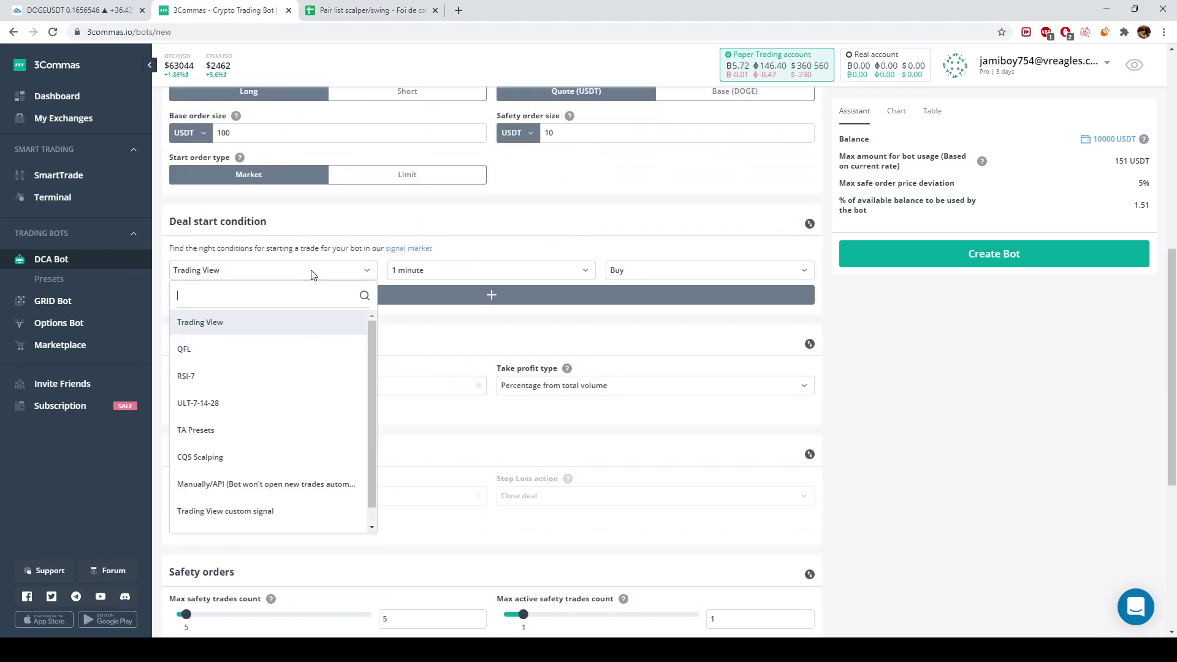
{"action": "left_click", "coordinate": [269, 515]}
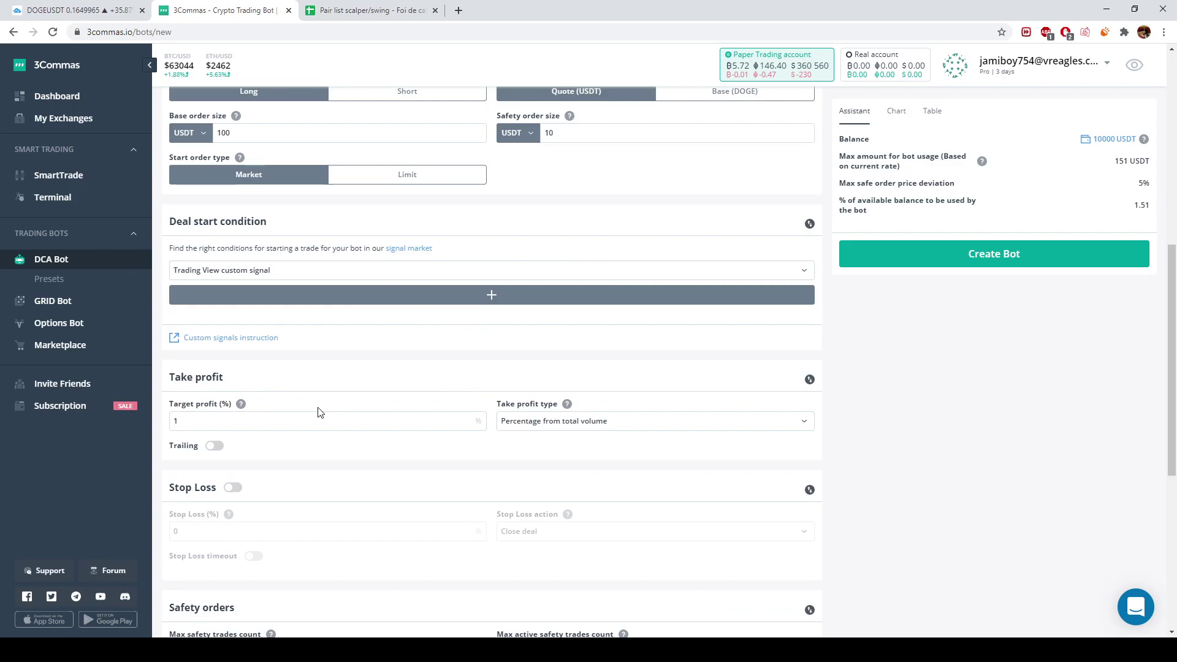
- Set the target profit to 100% and the take profit type to Percentage from base order
{"action": "scroll", "coordinate": [313, 405], "scroll_direction": "down", "scroll_amount": 2}
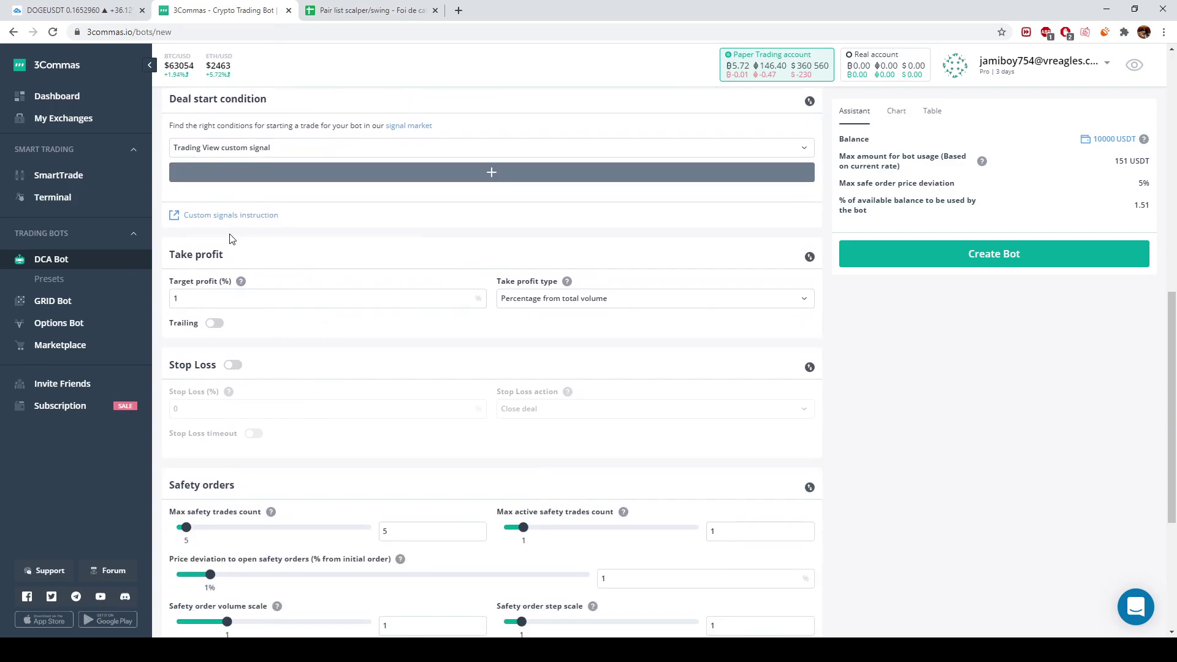
{"action": "left_click", "coordinate": [221, 295]}
{"action": "type", "text": "00"}
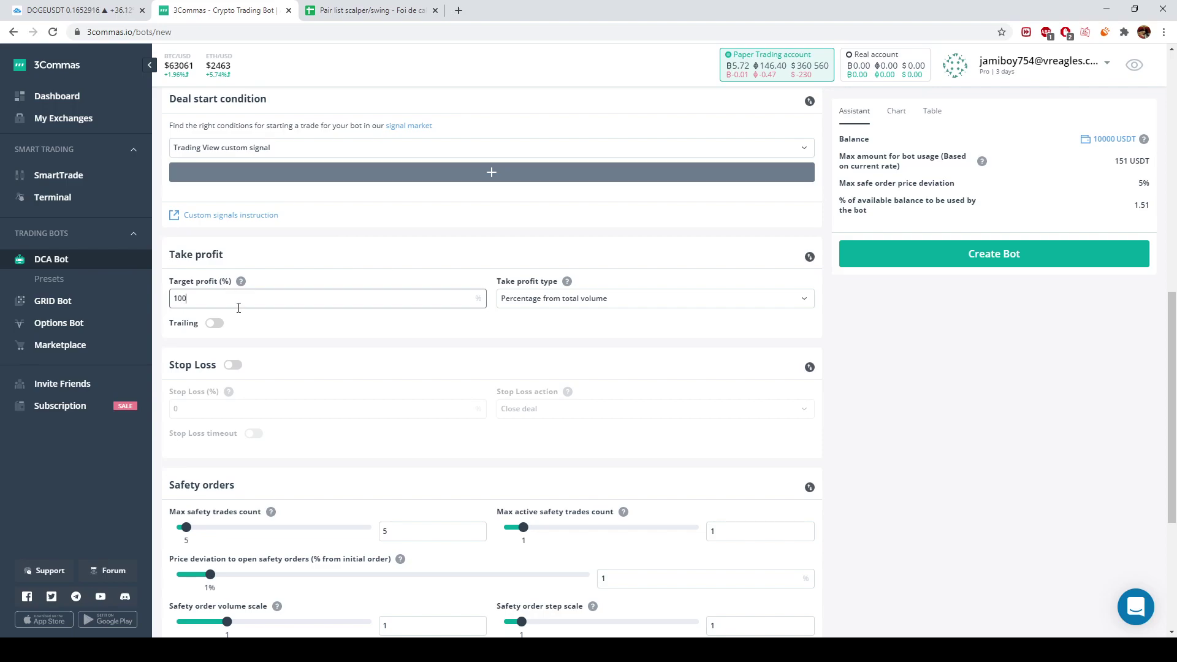
{"action": "left_click", "coordinate": [585, 305]}
{"action": "left_click", "coordinate": [578, 321]}
{"action": "left_click", "coordinate": [575, 306]}
{"action": "left_click", "coordinate": [573, 330]}
{"action": "scroll", "coordinate": [195, 374], "scroll_direction": "down", "scroll_amount": 2}
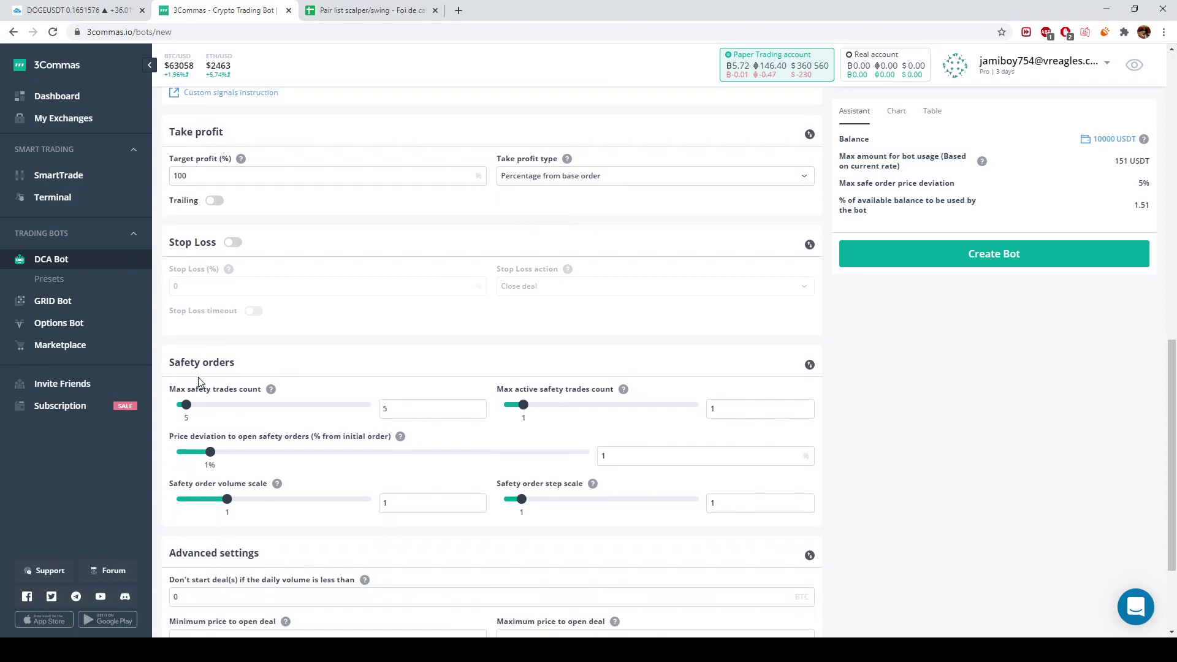
{"action": "left_click", "coordinate": [232, 242]}
{"action": "left_click", "coordinate": [208, 286]}
{"action": "double_click", "coordinate": [221, 279]}
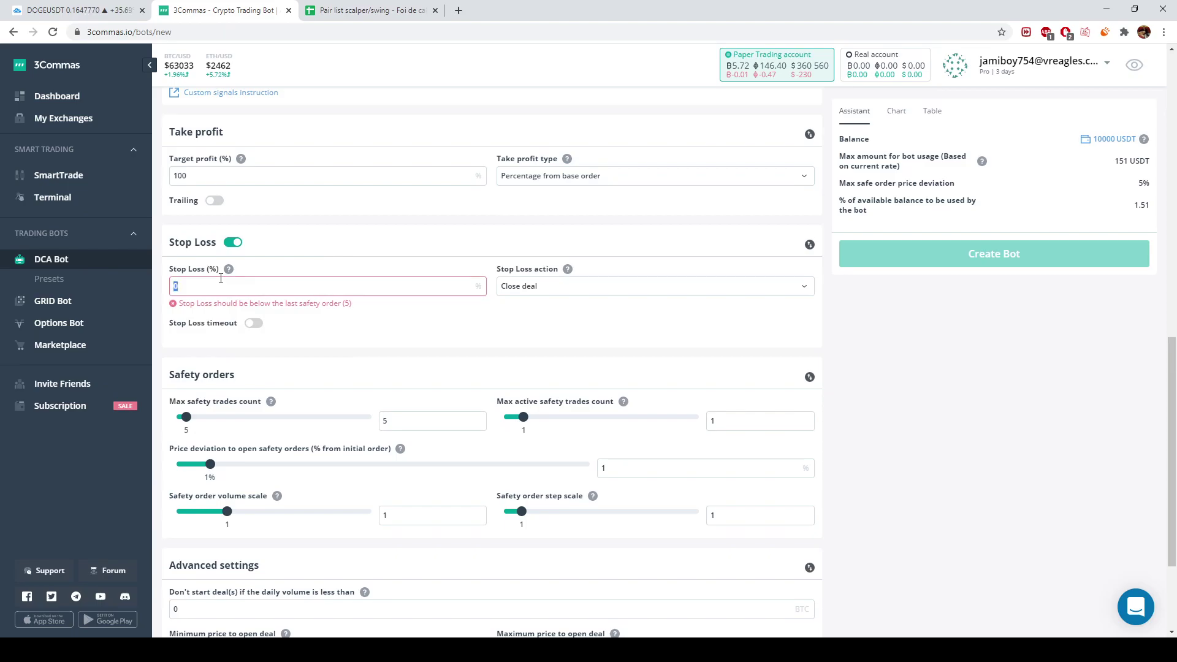
{"action": "left_click", "coordinate": [244, 234]}
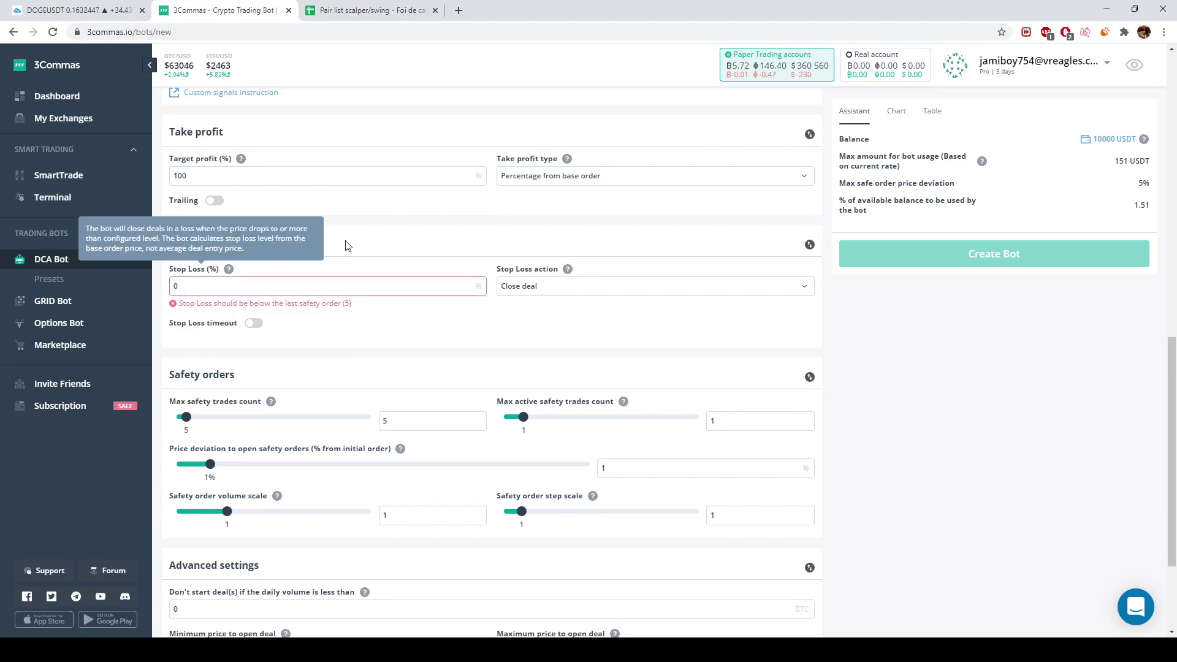
{"action": "left_click", "coordinate": [233, 243]}
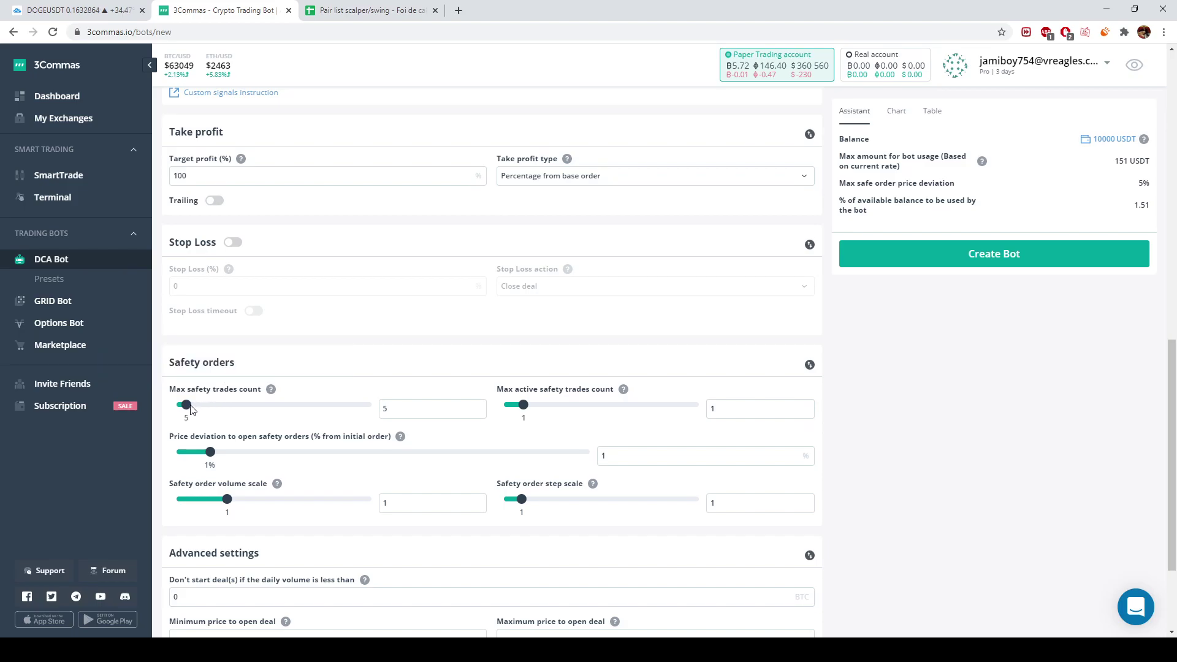
- Set the max safety trades count to 0 and create the bot
{"action": "left_click_drag", "start_coordinate": [187, 406], "coordinate": [175, 406]}
{"action": "scroll", "coordinate": [474, 310], "scroll_direction": "down", "scroll_amount": 3}
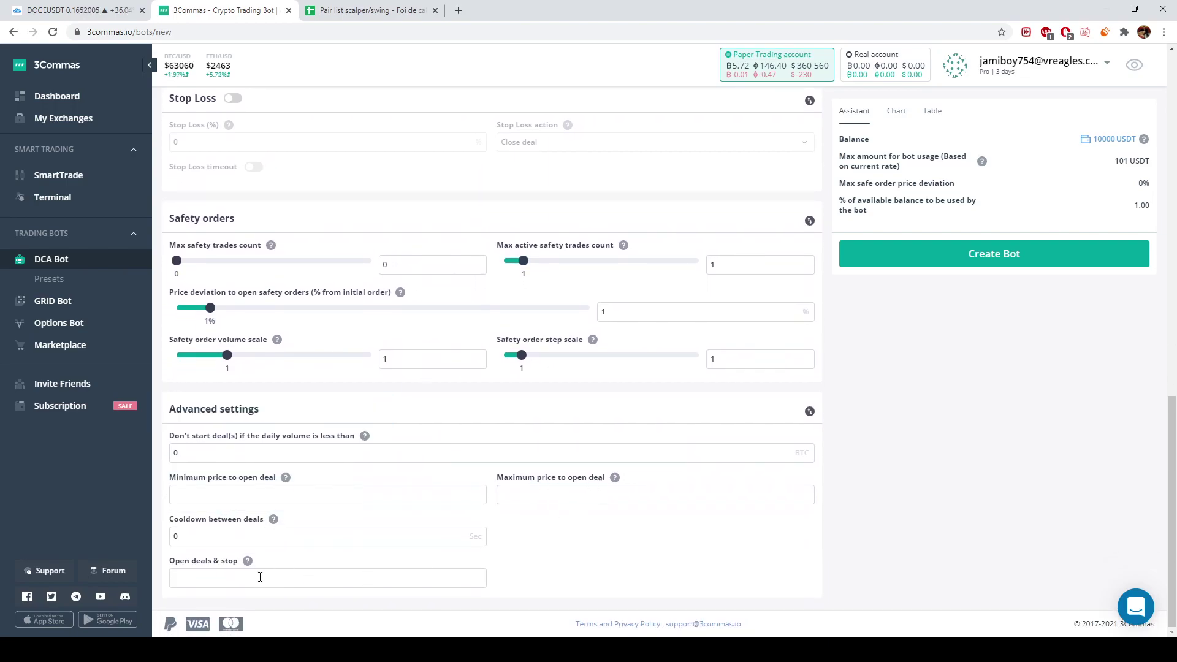
{"action": "scroll", "coordinate": [342, 481], "scroll_direction": "up", "scroll_amount": 10}
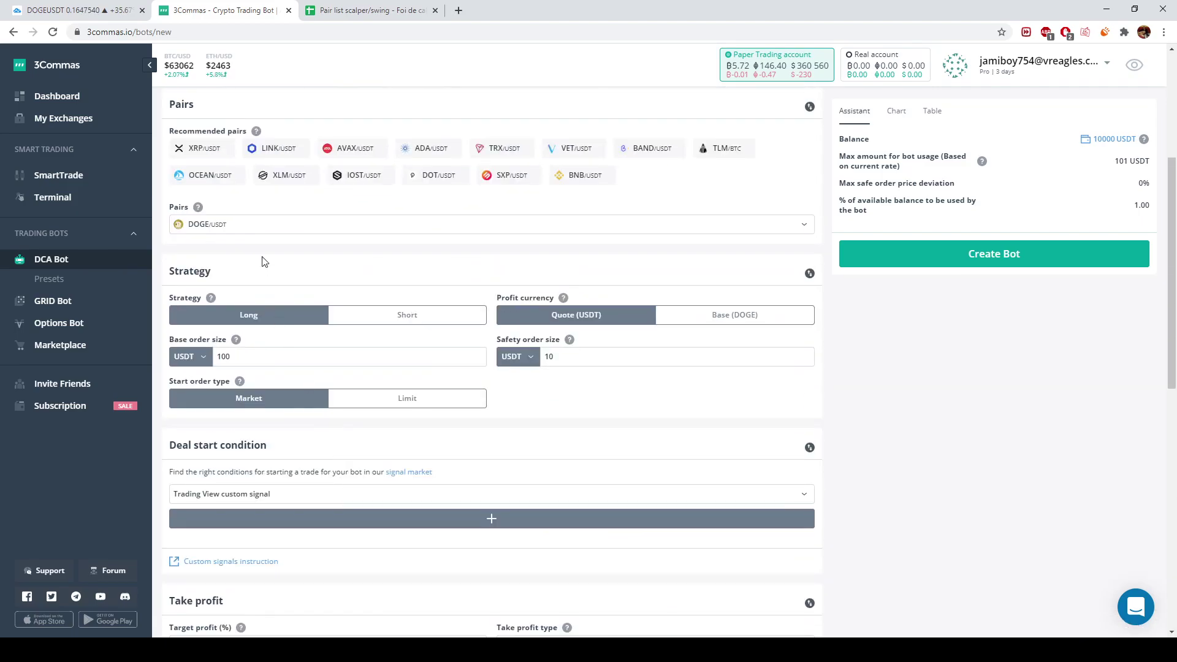
{"action": "left_click", "coordinate": [1029, 265]}
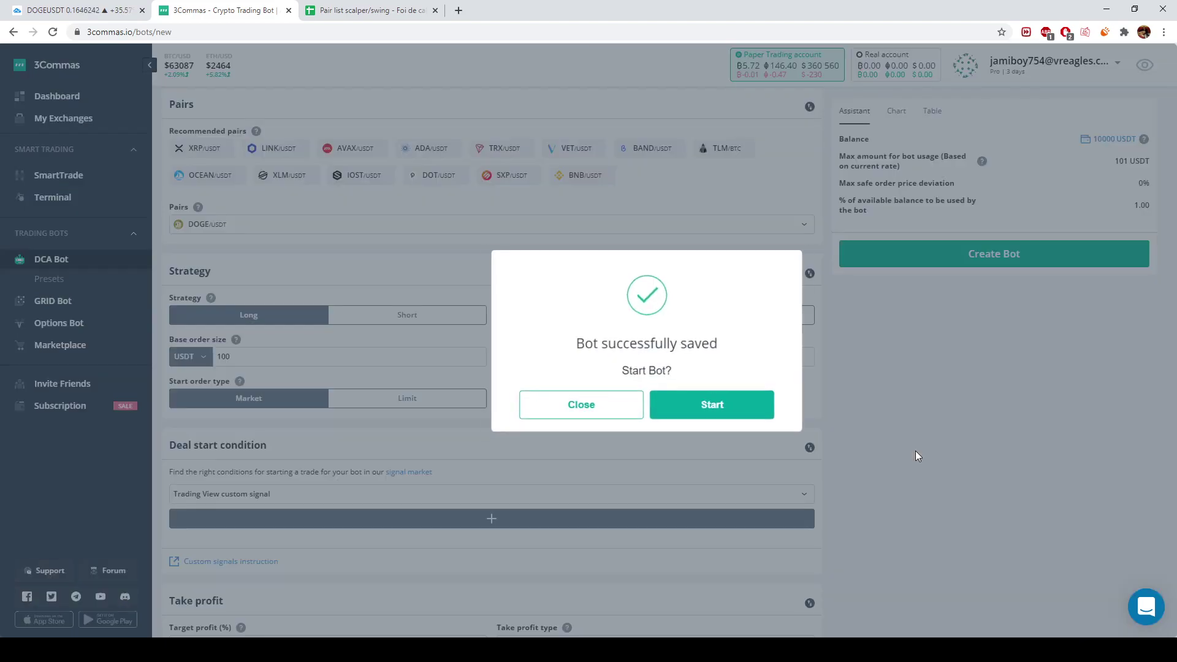
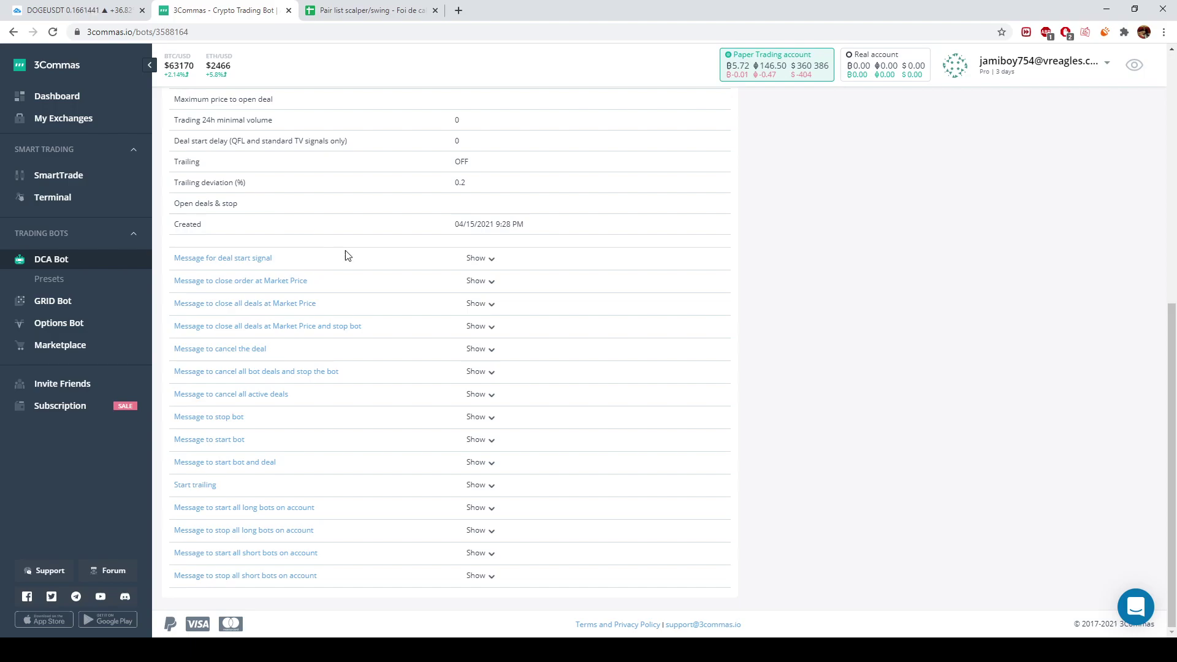
- Expand the bot's deal start signal and close order at Market Price messages, and copy the deal start one
{"action": "left_click", "coordinate": [477, 281]}
{"action": "left_click", "coordinate": [479, 258]}
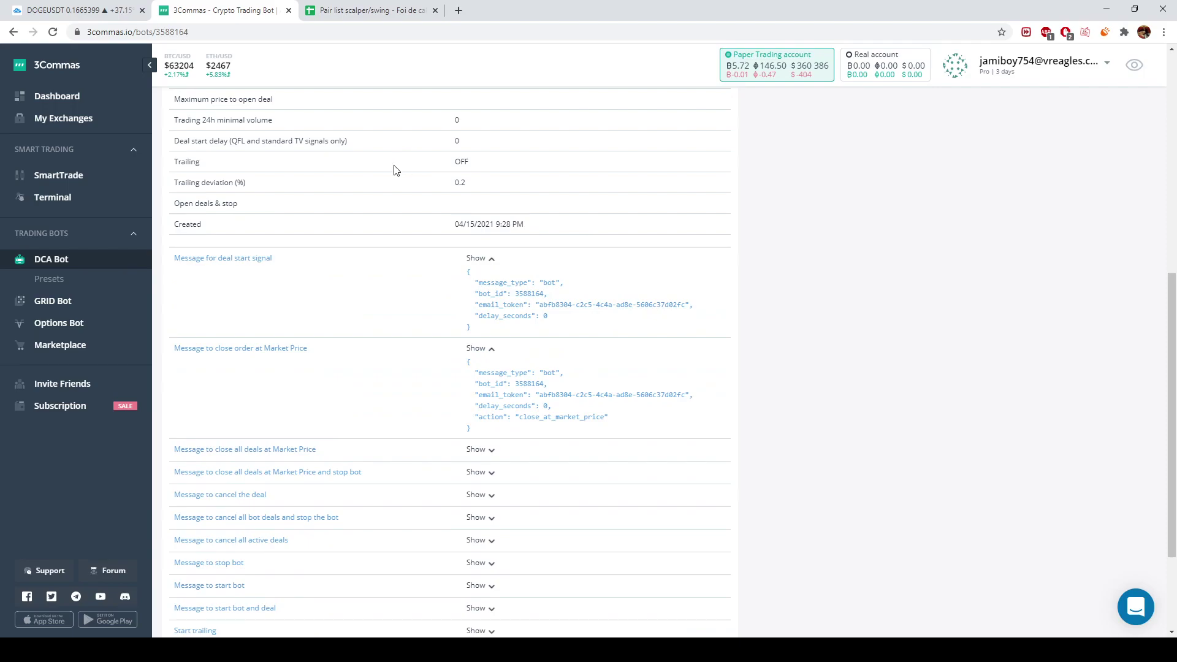
{"action": "left_click", "coordinate": [486, 286]}
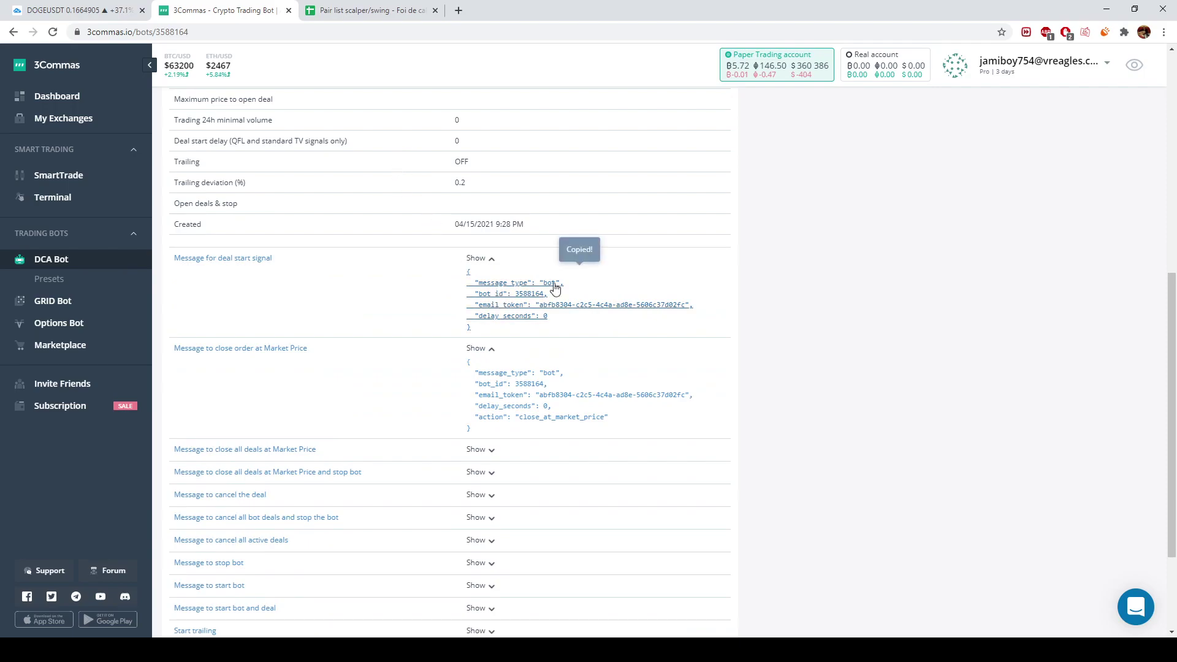
- Switch to TradingView and start a DOGEUSDT alert with the 1-5 min CRYPTO indicator's Long signal as its condition
{"action": "left_click", "coordinate": [83, 6]}
{"action": "right_click", "coordinate": [429, 198]}
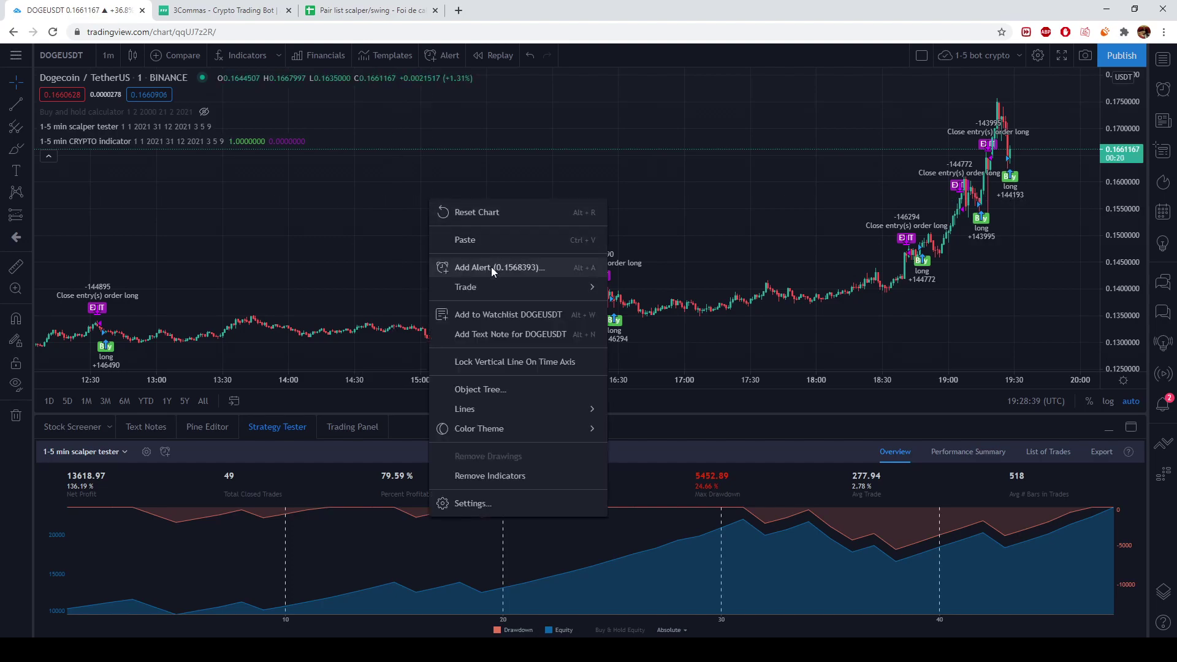
{"action": "left_click", "coordinate": [491, 267]}
{"action": "left_click", "coordinate": [582, 136]}
{"action": "left_click", "coordinate": [581, 196]}
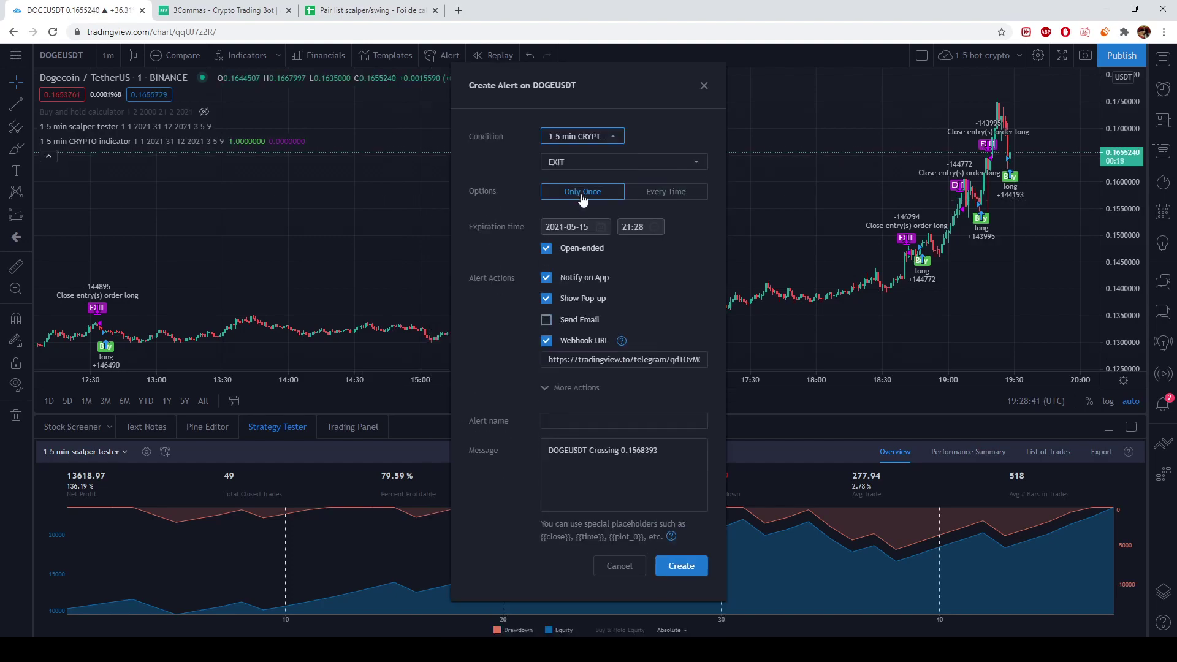
{"action": "left_click", "coordinate": [581, 161]}
{"action": "left_click", "coordinate": [582, 184]}
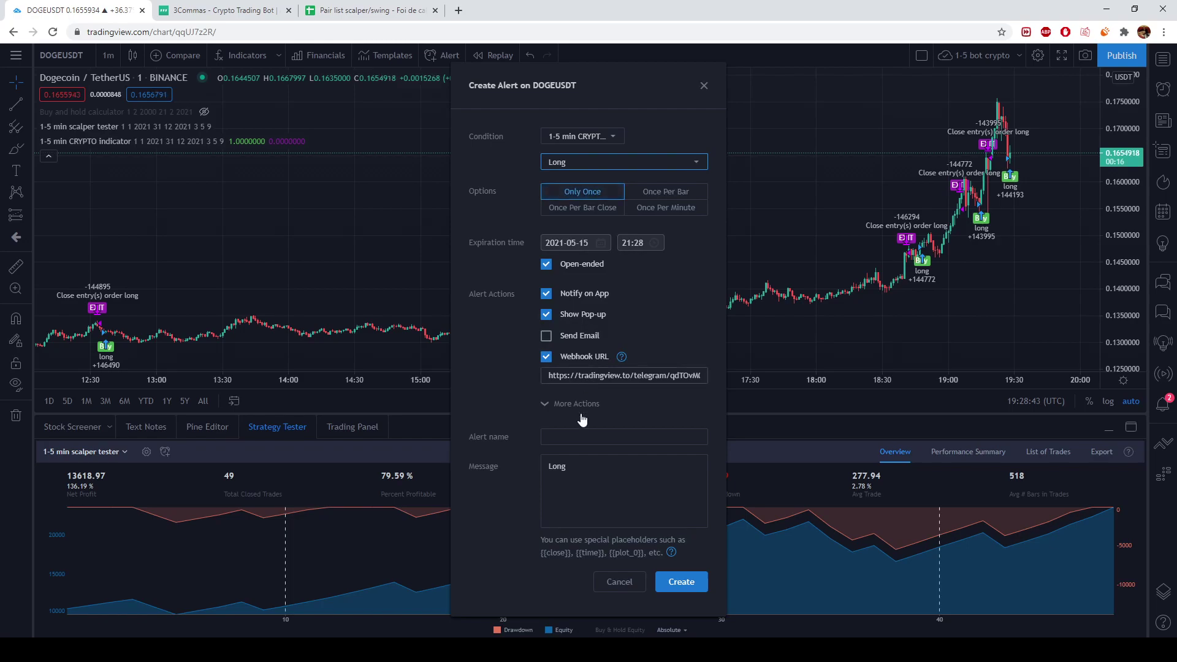
- Replace the alert message with the copied deal start signal message, including the email token
{"action": "left_click", "coordinate": [591, 476]}
{"action": "key", "text": "ctrl+a"}
{"action": "key", "text": "ctrl+v"}
{"action": "key", "text": "ctrl+f"}
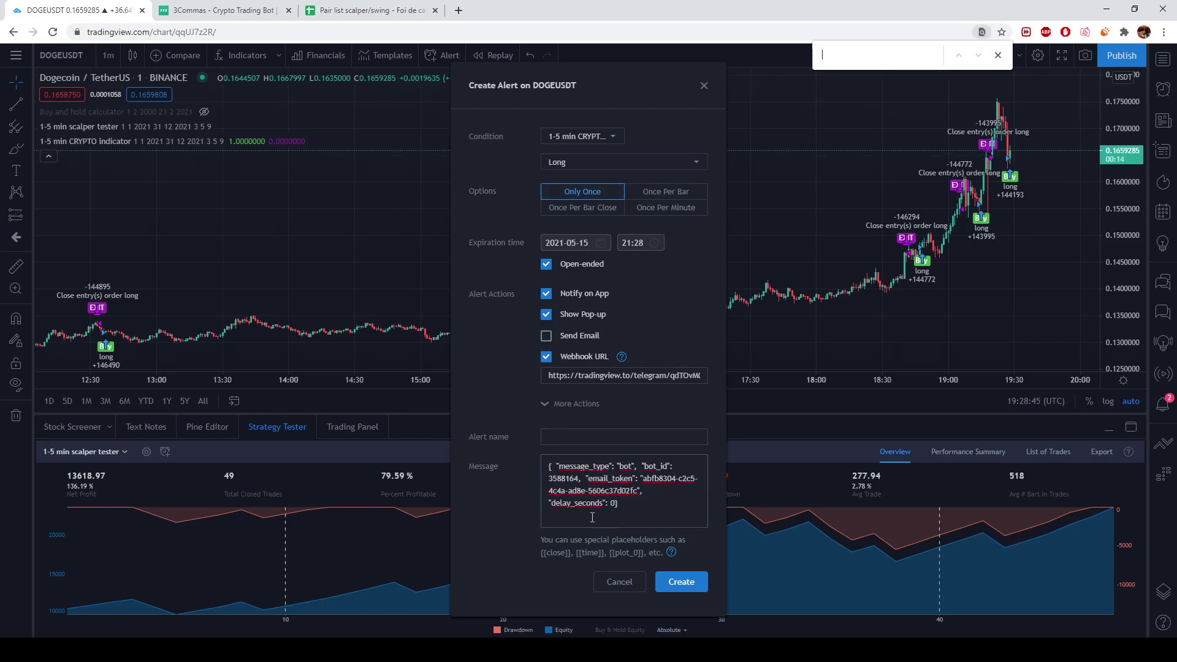
{"action": "key", "text": "Escape"}
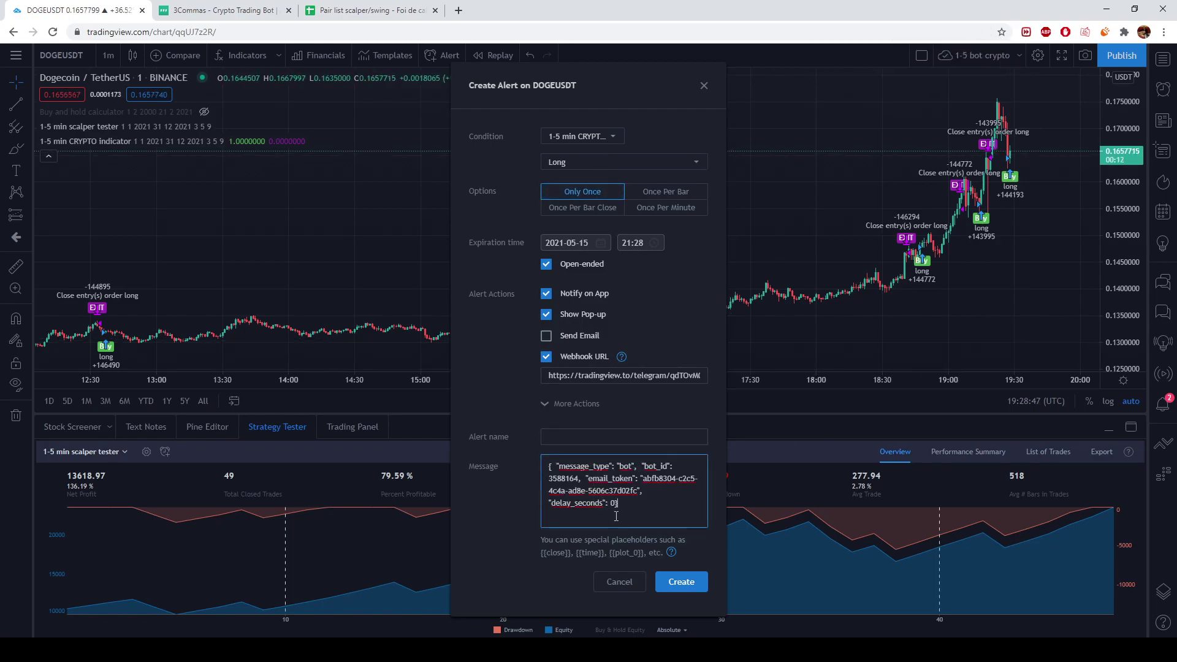
- Name the alert "doge usdt 1min entry" and set it to trigger Once Per Bar Close
{"action": "left_click", "coordinate": [611, 504]}
{"action": "key", "text": "End"}
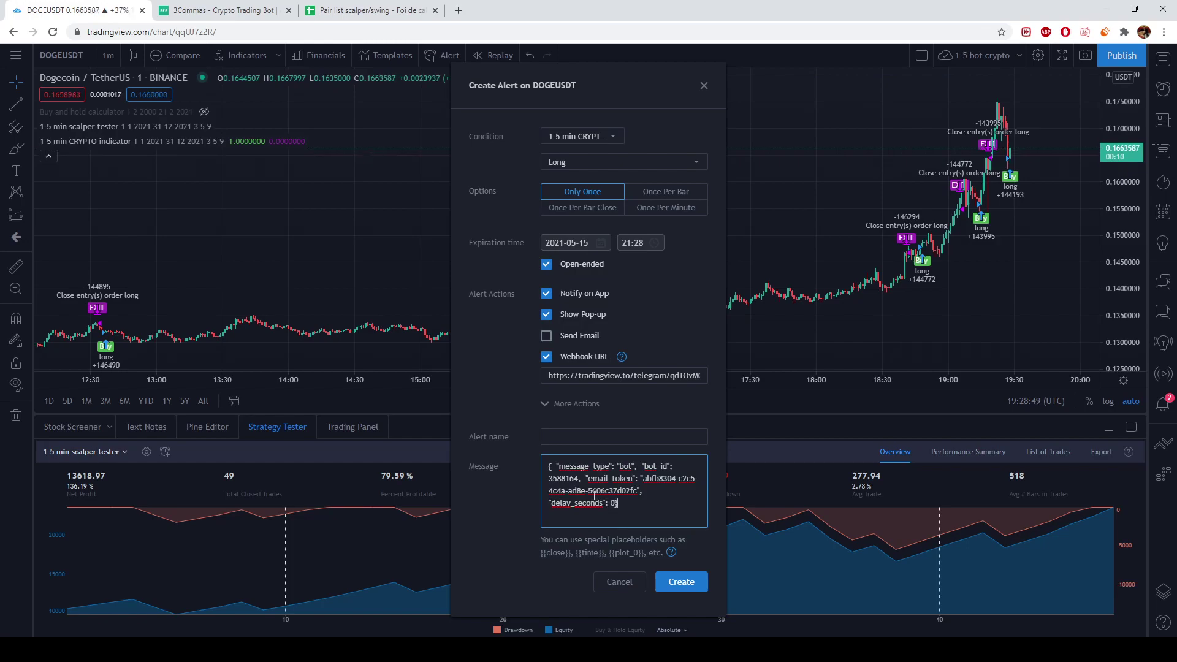
{"action": "left_click", "coordinate": [575, 438]}
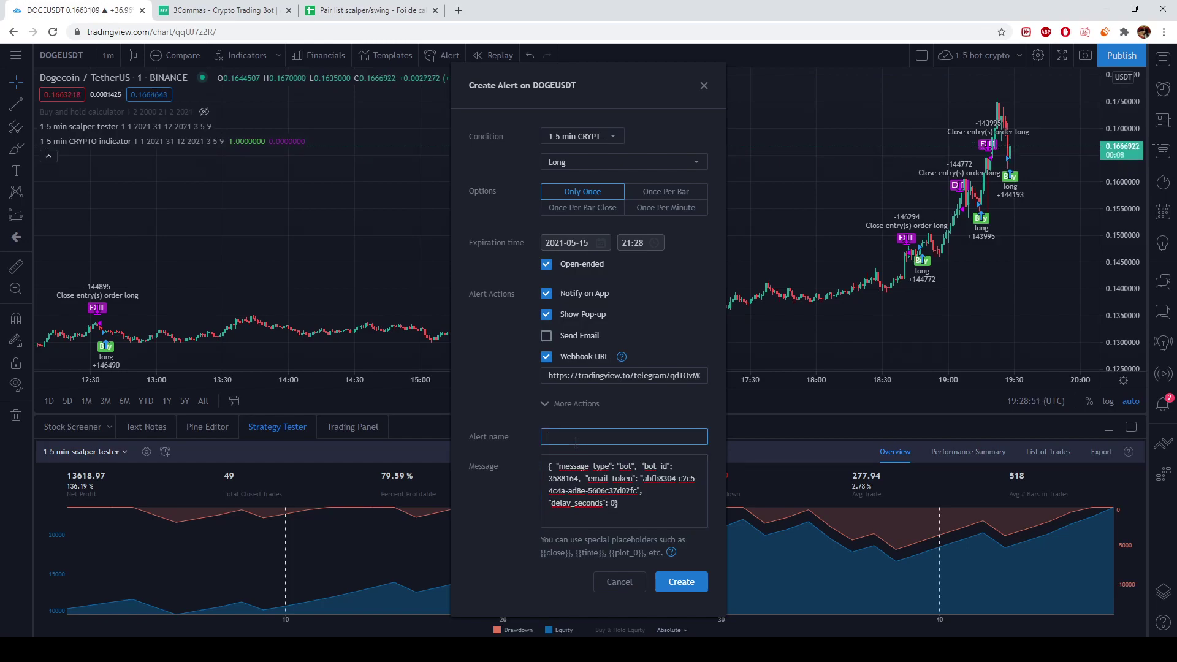
{"action": "type", "text": "doge usdt "}
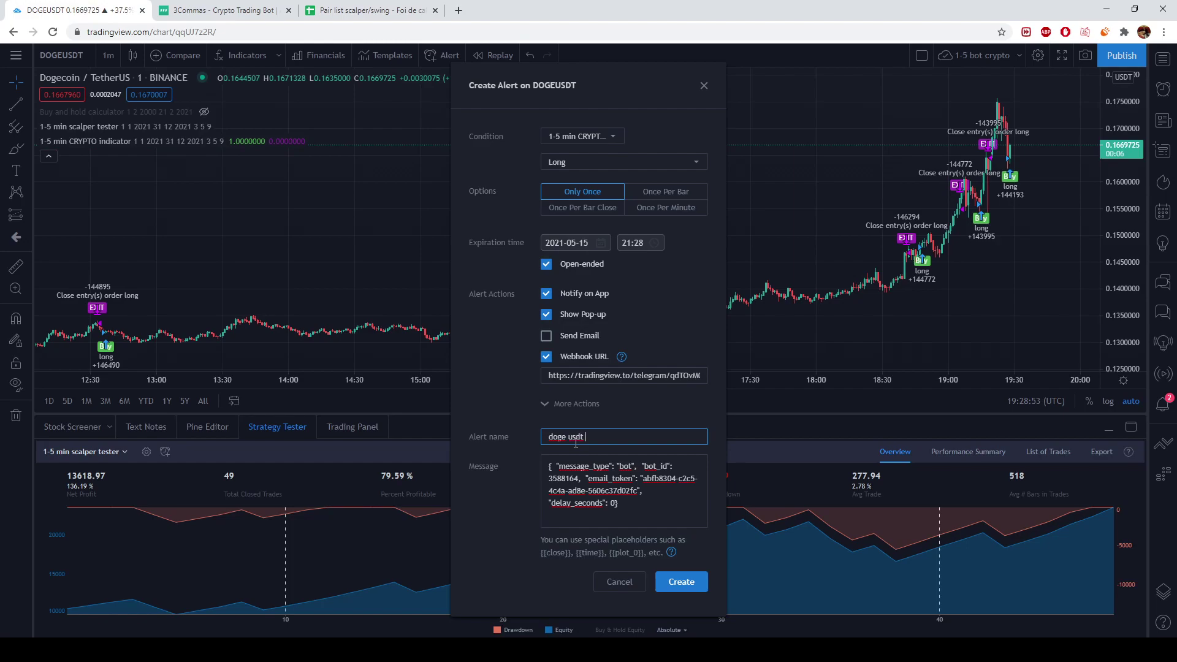
{"action": "type", "text": "1min entry"}
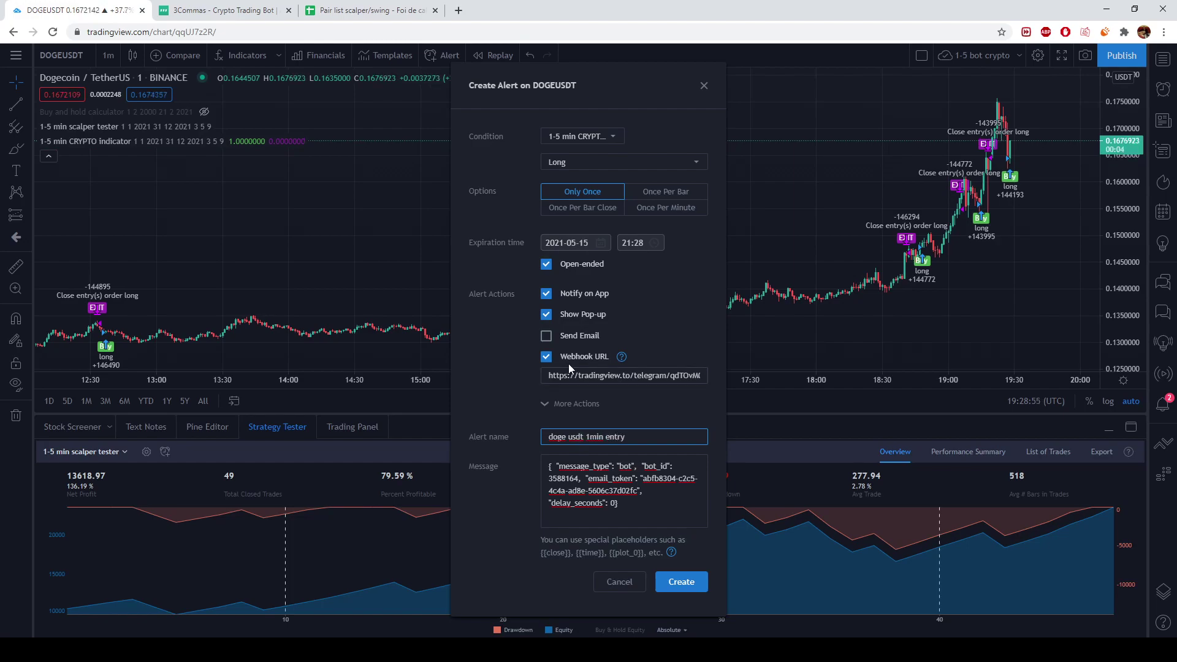
{"action": "left_click", "coordinate": [583, 207]}
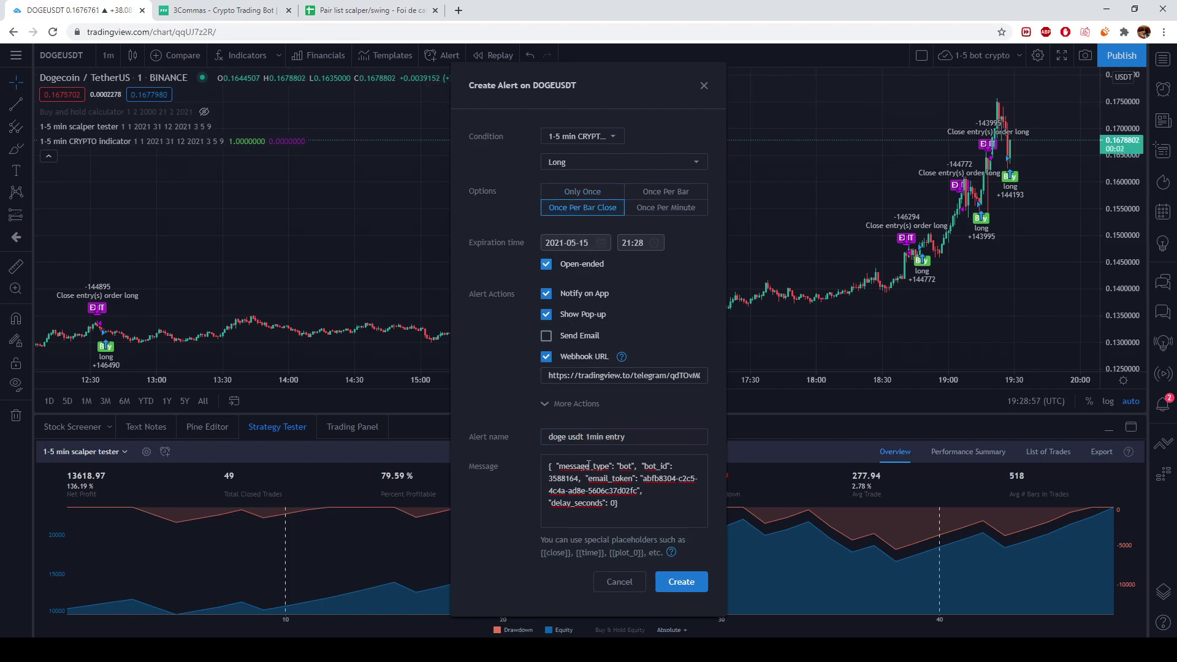
- Search the web in a new tab for the 3Commas webhook URL for TradingView
{"action": "left_click", "coordinate": [602, 374]}
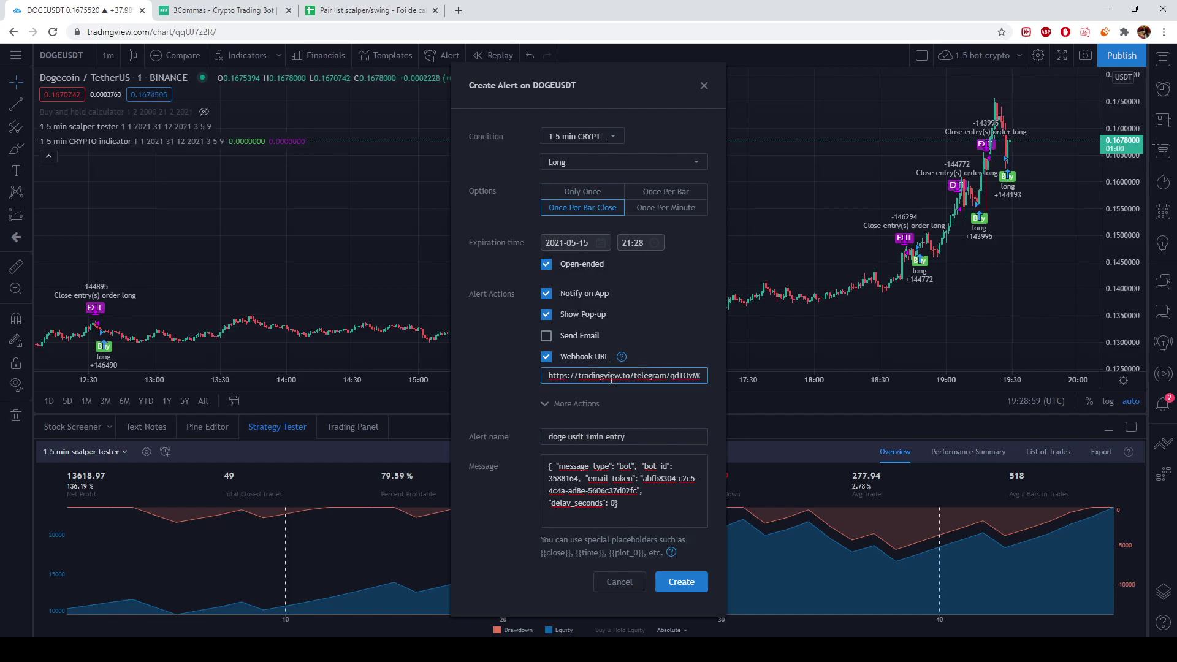
{"action": "left_click", "coordinate": [259, 7]}
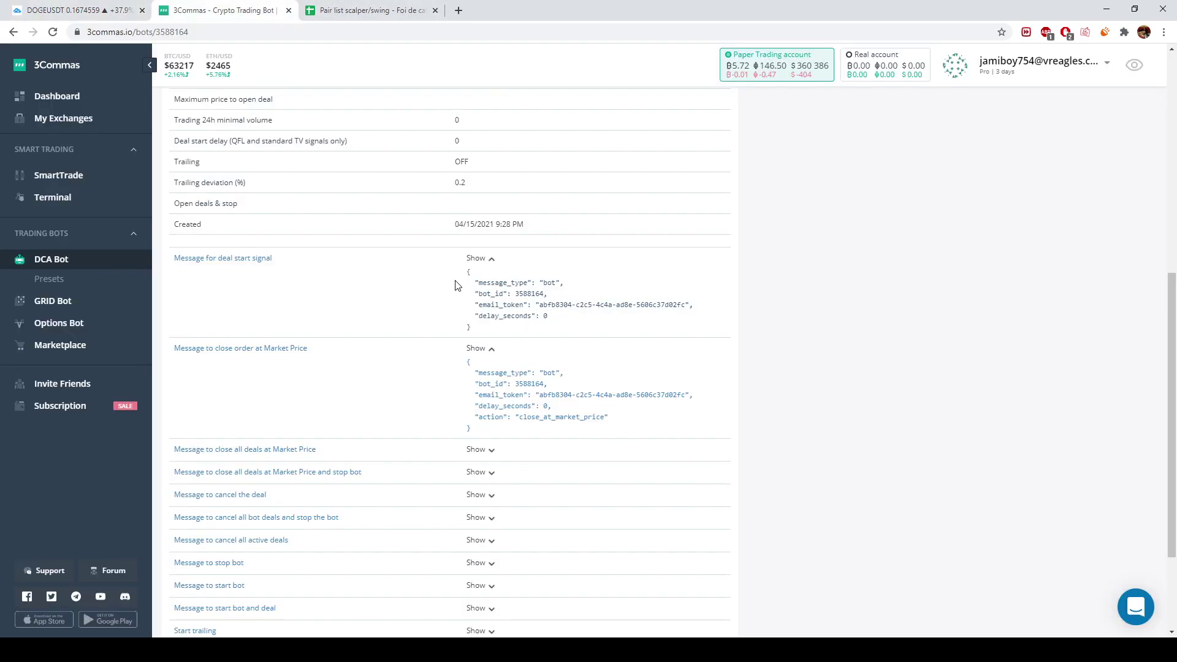
{"action": "scroll", "coordinate": [455, 285], "scroll_direction": "down", "scroll_amount": 3}
{"action": "scroll", "coordinate": [456, 282], "scroll_direction": "up", "scroll_amount": 10}
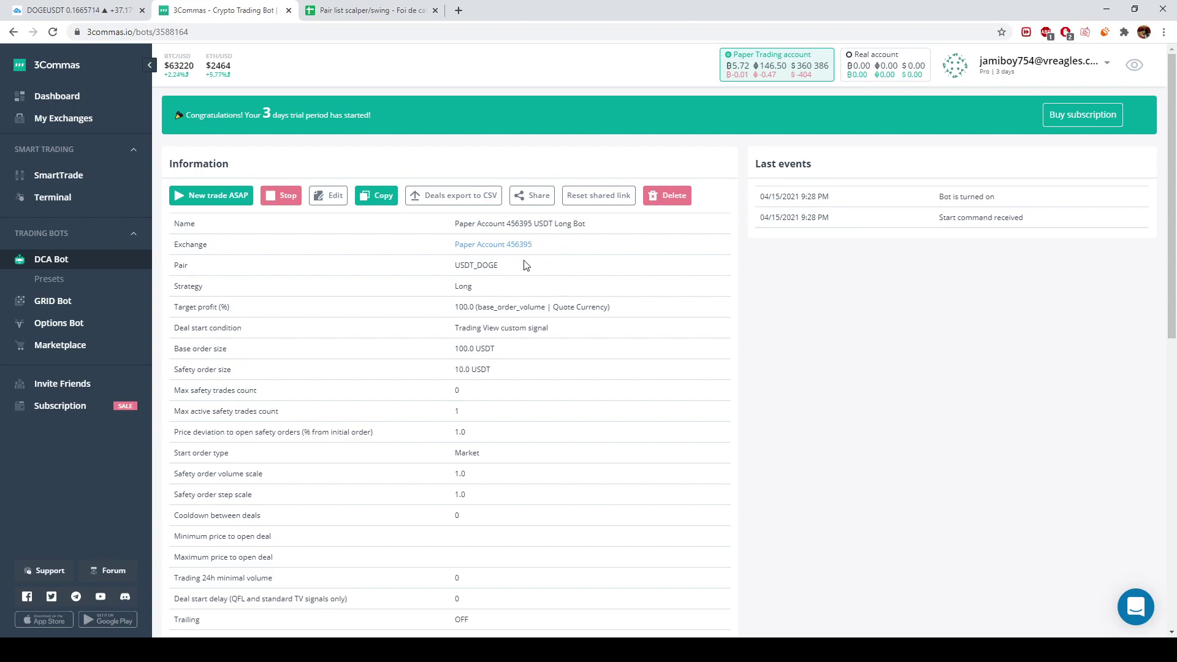
{"action": "key", "text": "ctrl+t"}
{"action": "type", "text": "webvhook url 3"}
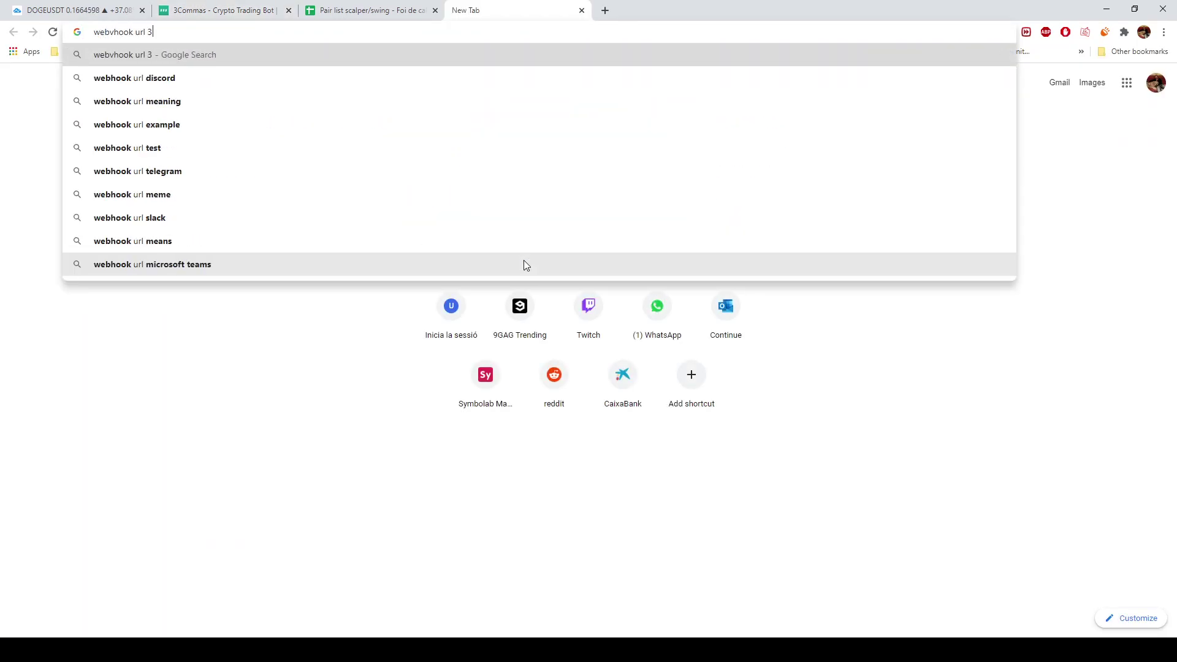
{"action": "type", "text": "comas tradingview"}
{"action": "key", "text": "Return"}
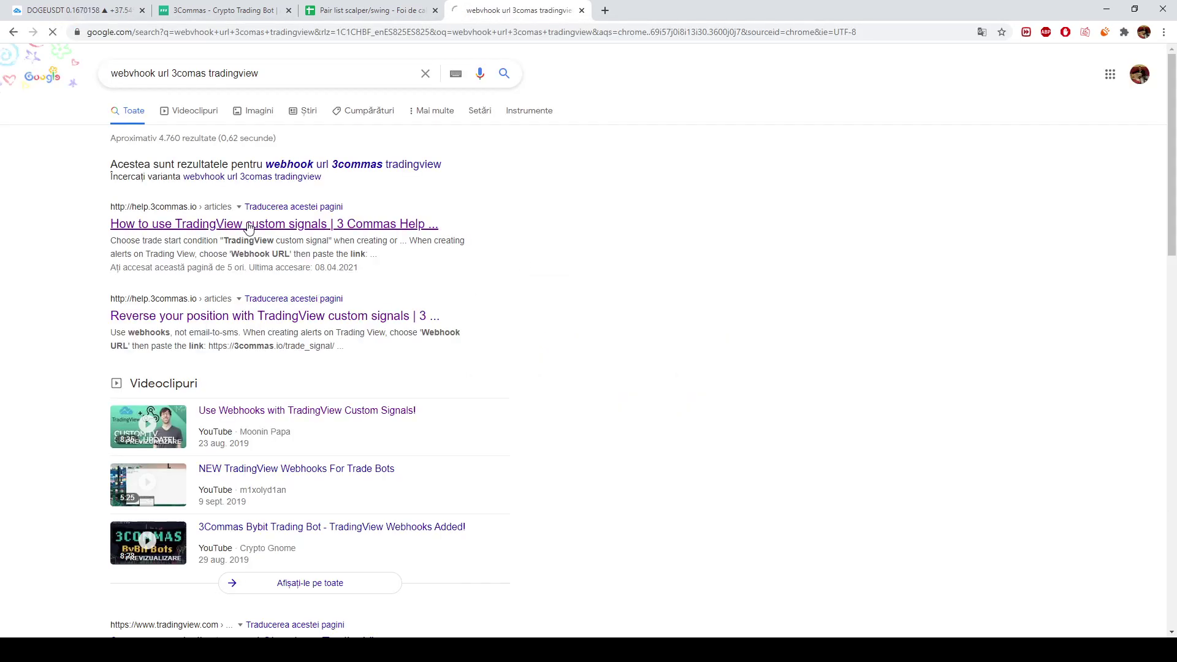
- Open the "How to use TradingView custom signals" help article and find its passage on webhooks
{"action": "left_click", "coordinate": [249, 225]}
{"action": "scroll", "coordinate": [481, 376], "scroll_direction": "down", "scroll_amount": 8}
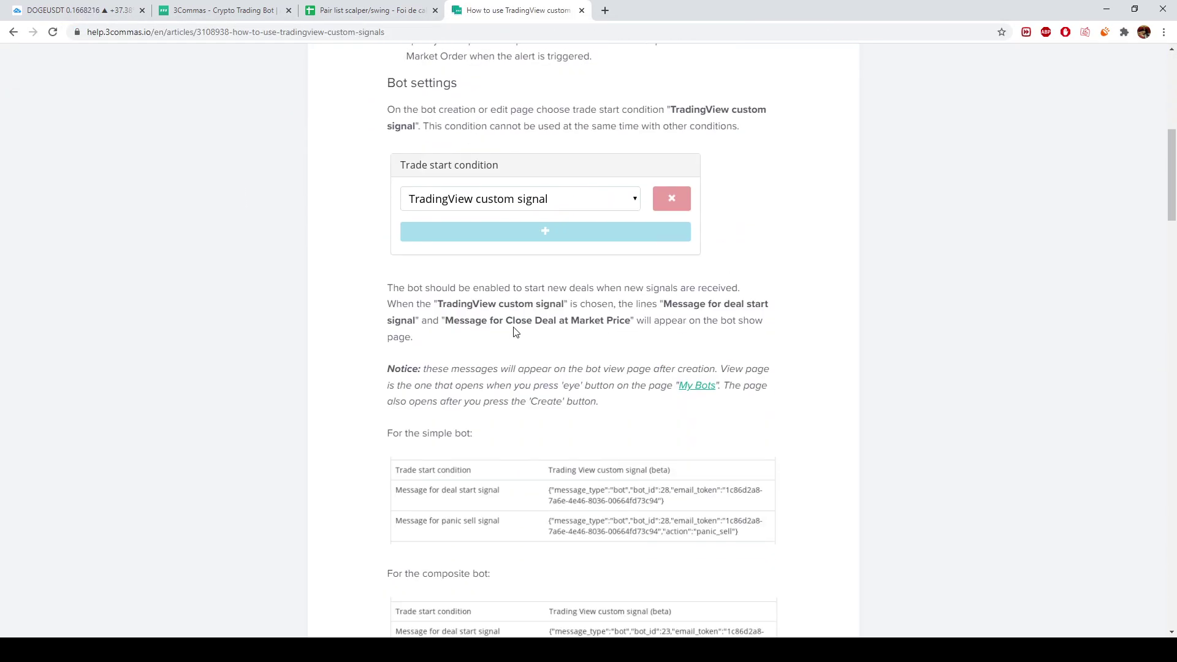
{"action": "scroll", "coordinate": [531, 302], "scroll_direction": "down", "scroll_amount": 10}
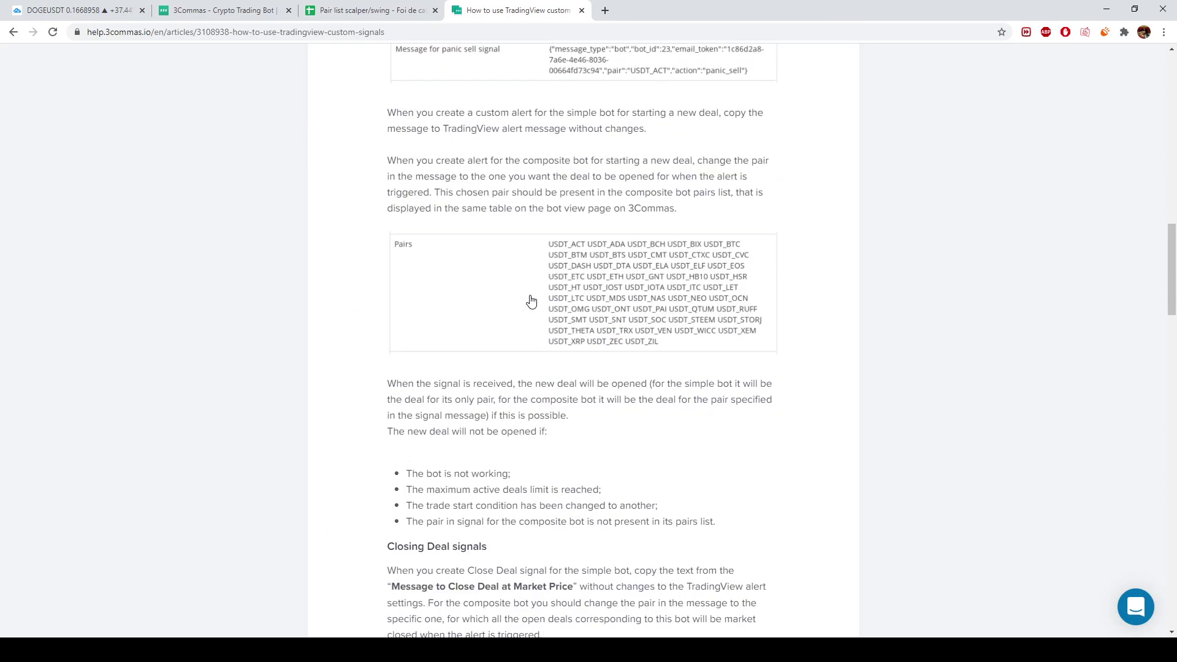
{"action": "scroll", "coordinate": [530, 302], "scroll_direction": "down", "scroll_amount": 5}
{"action": "key", "text": "ctrl+f"}
{"action": "type", "text": "web"}
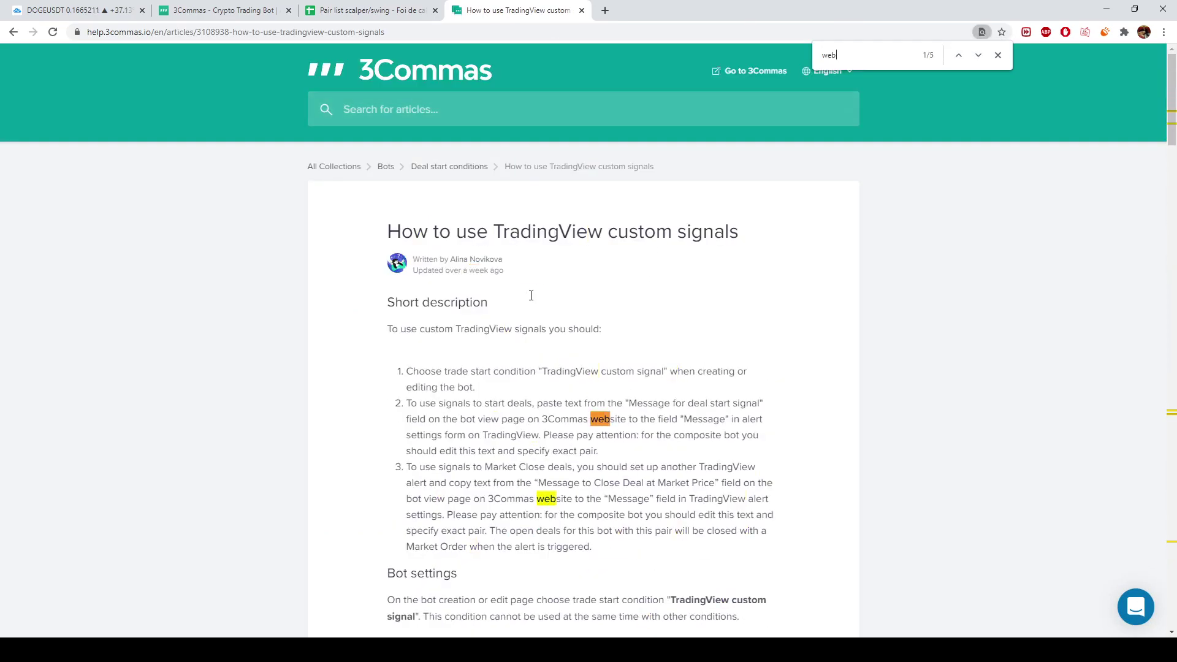
{"action": "type", "text": "hook"}
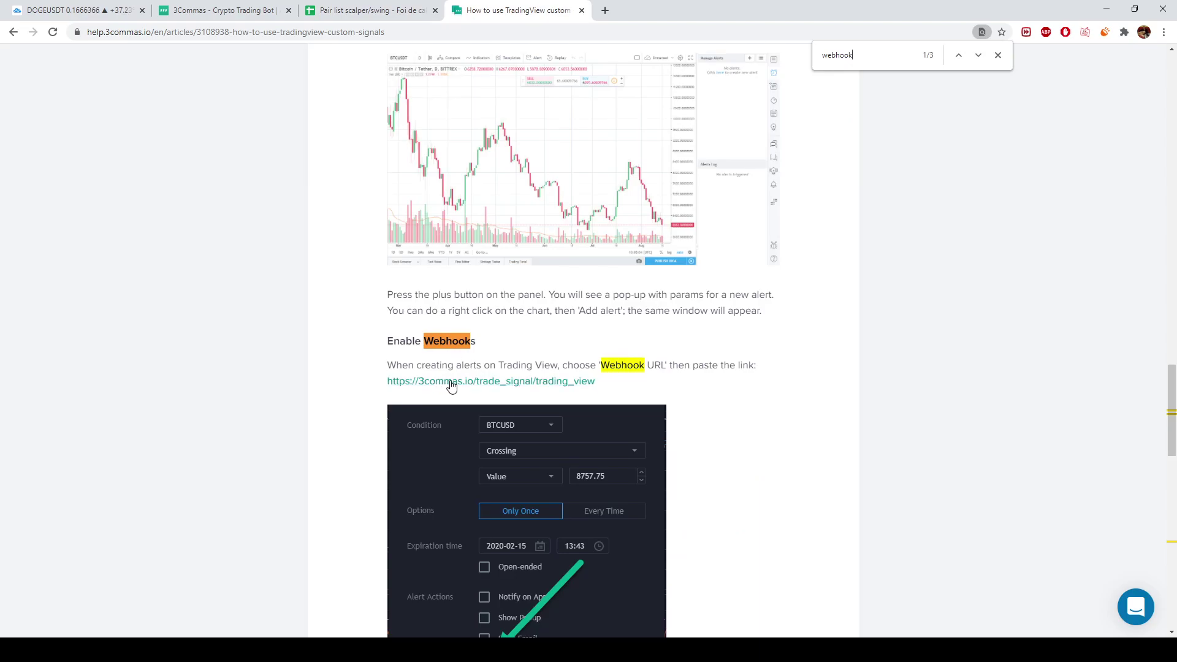
{"action": "scroll", "coordinate": [507, 386], "scroll_direction": "down", "scroll_amount": 1}
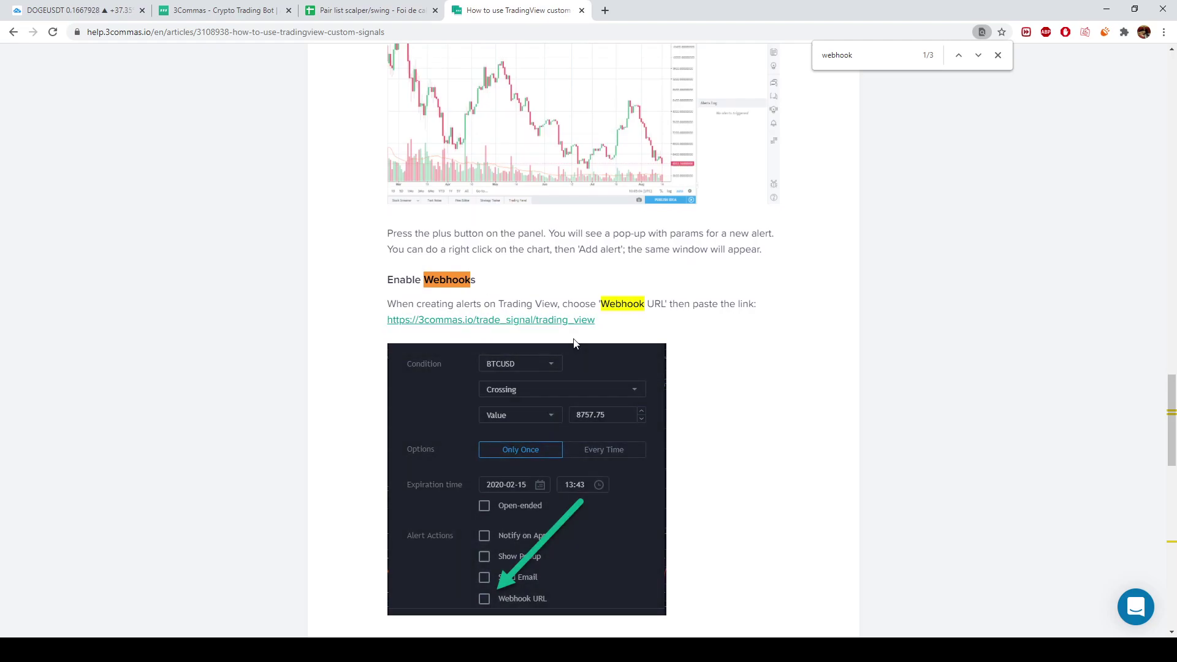
{"action": "key", "text": "ctrl+1"}
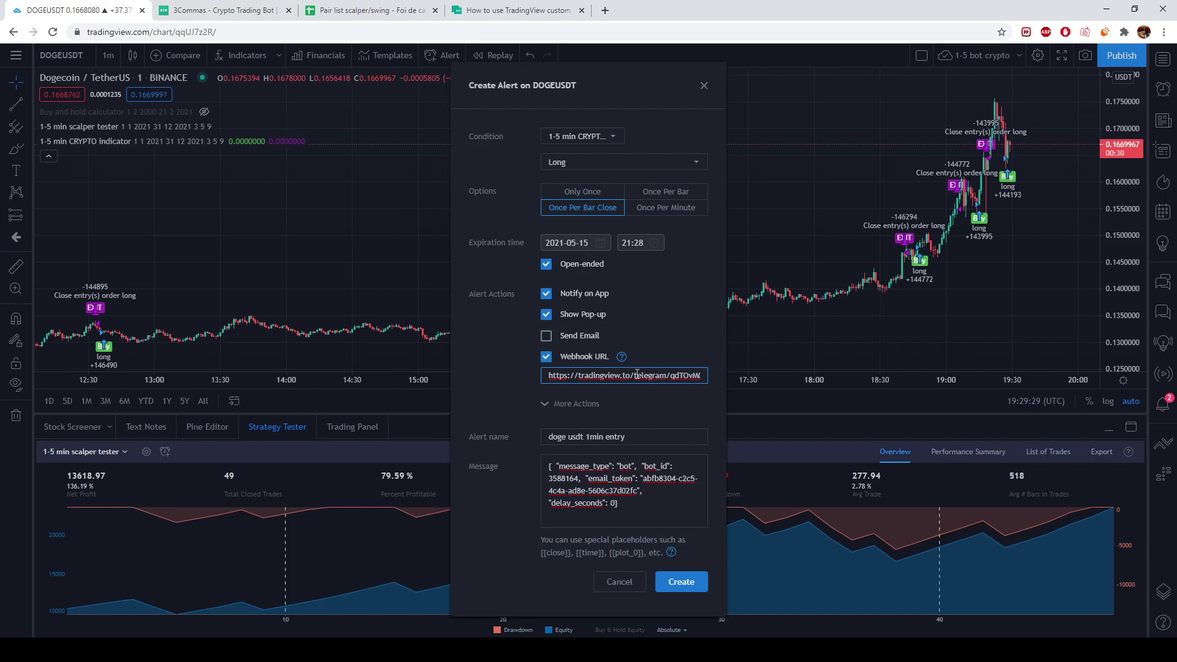
{"action": "key", "text": "ctrl+a"}
{"action": "type", "text": "https://3commas.io/trade_signal/trading_view"}
{"action": "key", "text": "ctrl+a"}
{"action": "left_click", "coordinate": [685, 378]}
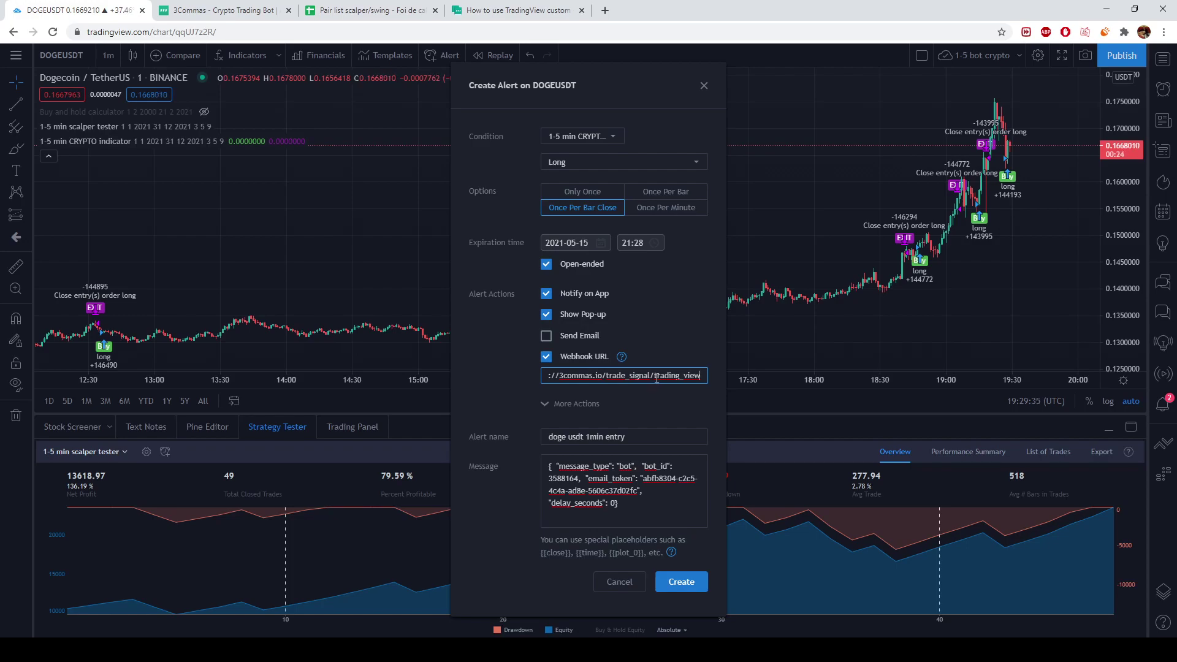
{"action": "key", "text": "ctrl+a"}
{"action": "key", "text": "ctrl+z"}
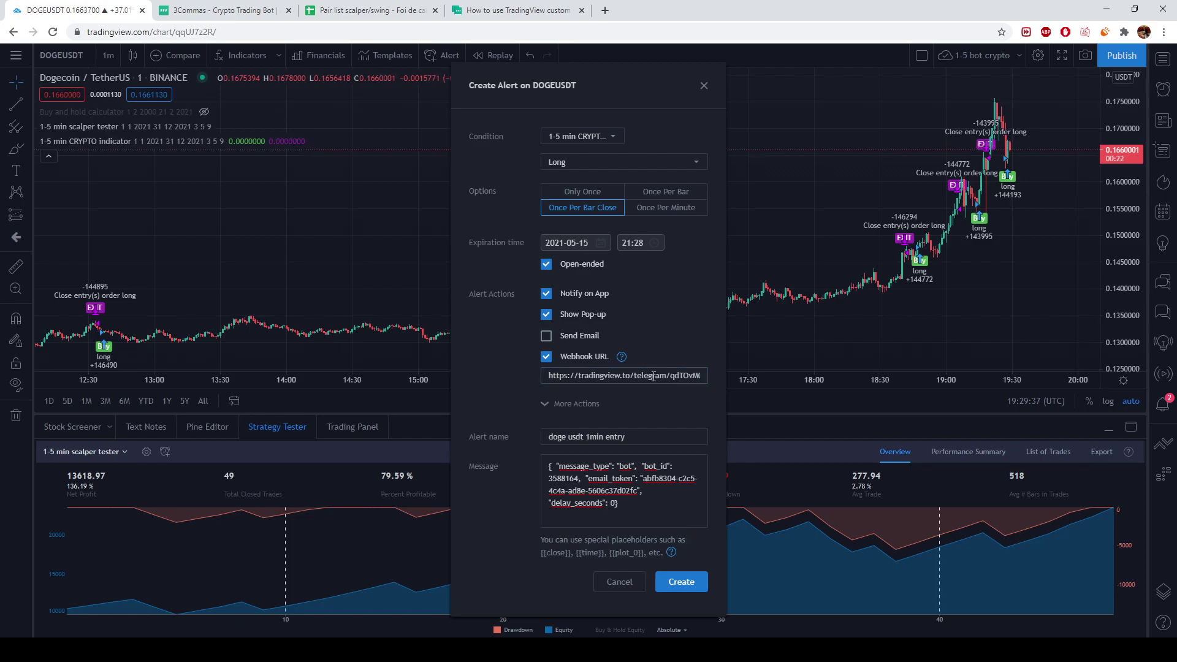
- Recheck the Enable Webhooks section of the help article and create the DOGEUSDT entry alert in TradingView
{"action": "left_click", "coordinate": [518, 10]}
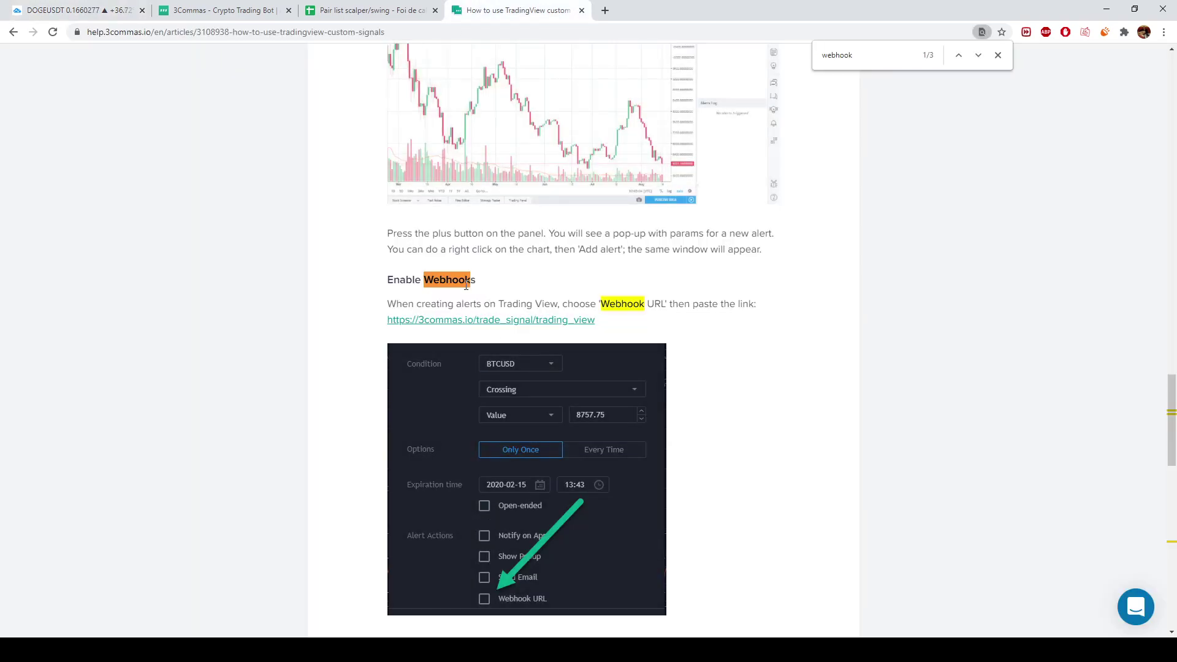
{"action": "left_click", "coordinate": [63, 5]}
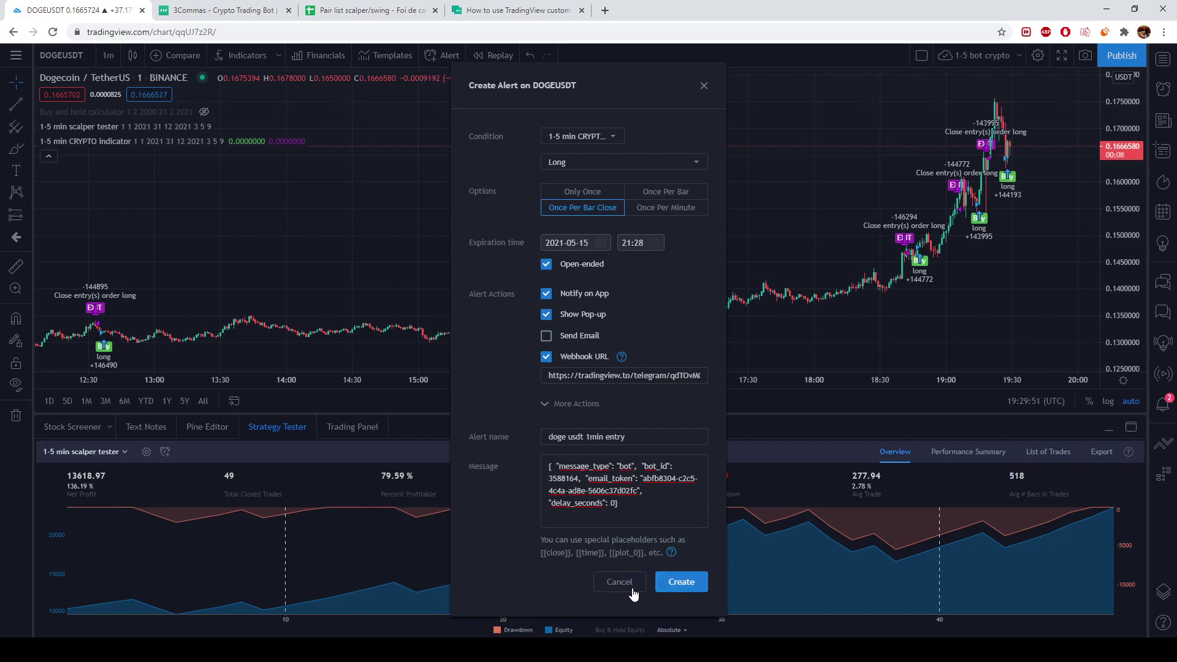
{"action": "left_click", "coordinate": [684, 576]}
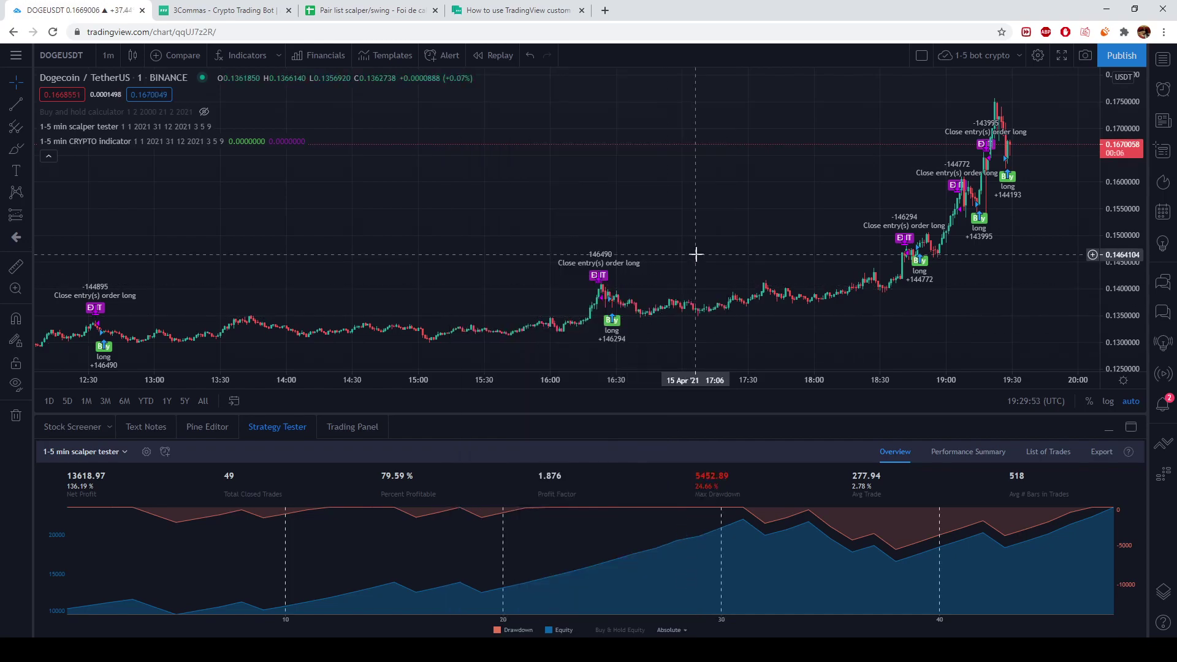
- Switch to the 3Commas bot page and copy the message to close order at Market Price
{"action": "scroll", "coordinate": [696, 252], "scroll_direction": "up", "scroll_amount": 2}
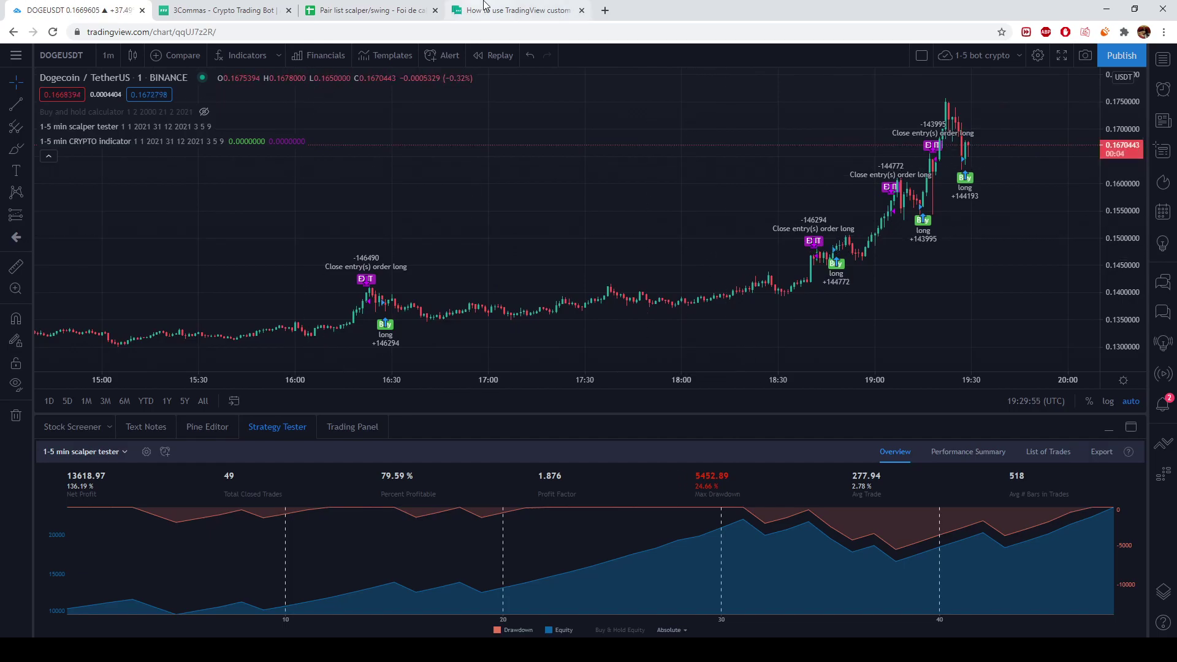
{"action": "left_click", "coordinate": [502, 5]}
{"action": "left_click", "coordinate": [346, 10]}
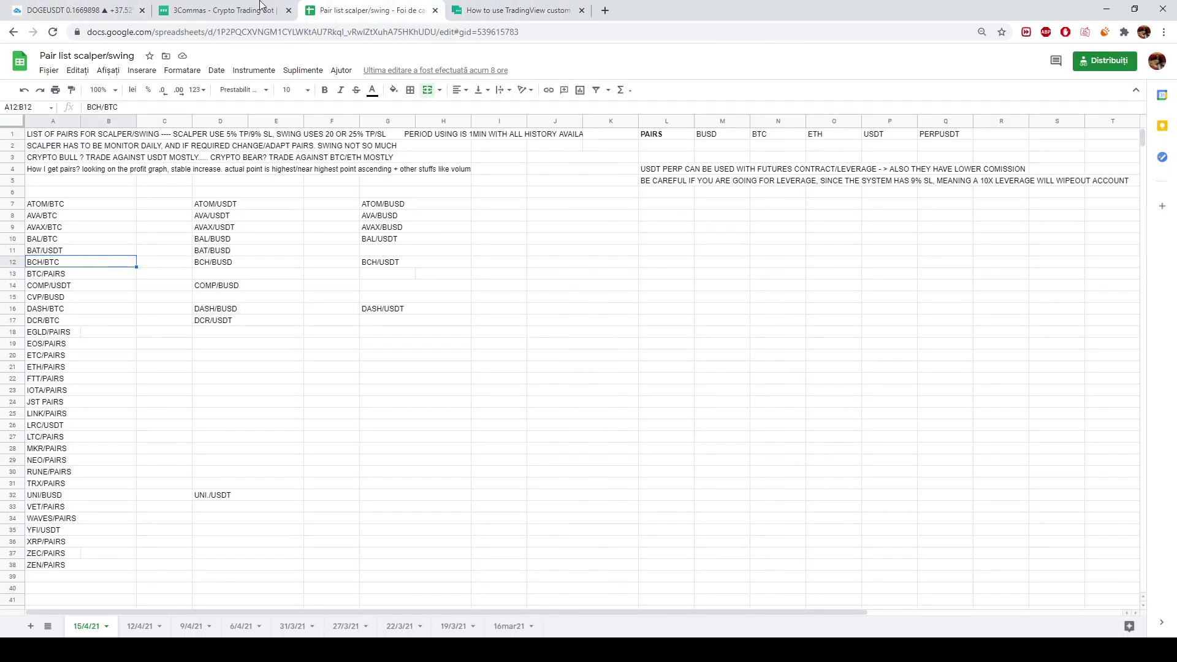
{"action": "left_click", "coordinate": [263, 9]}
{"action": "scroll", "coordinate": [458, 348], "scroll_direction": "down", "scroll_amount": 15}
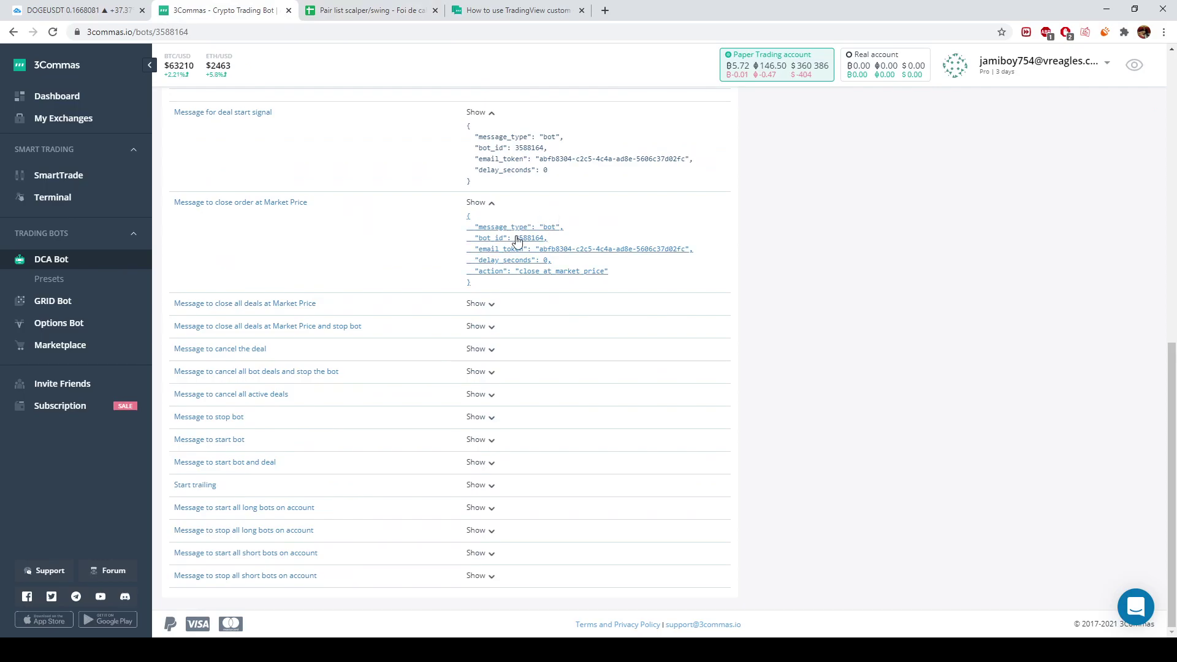
{"action": "left_click", "coordinate": [518, 258]}
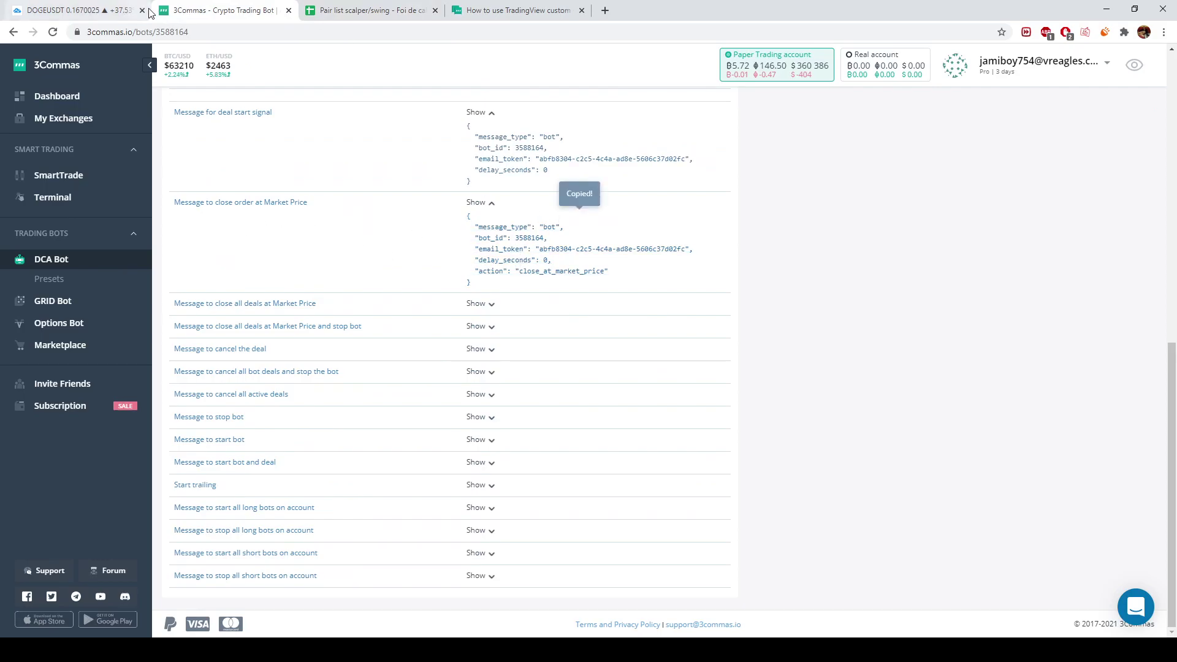
- Start a new DOGEUSDT alert in TradingView on the 1-5 min CRYPTO indicator's EXIT signal, triggering Once Per Bar Close
{"action": "left_click", "coordinate": [79, 11]}
{"action": "right_click", "coordinate": [505, 204]}
{"action": "left_click", "coordinate": [551, 271]}
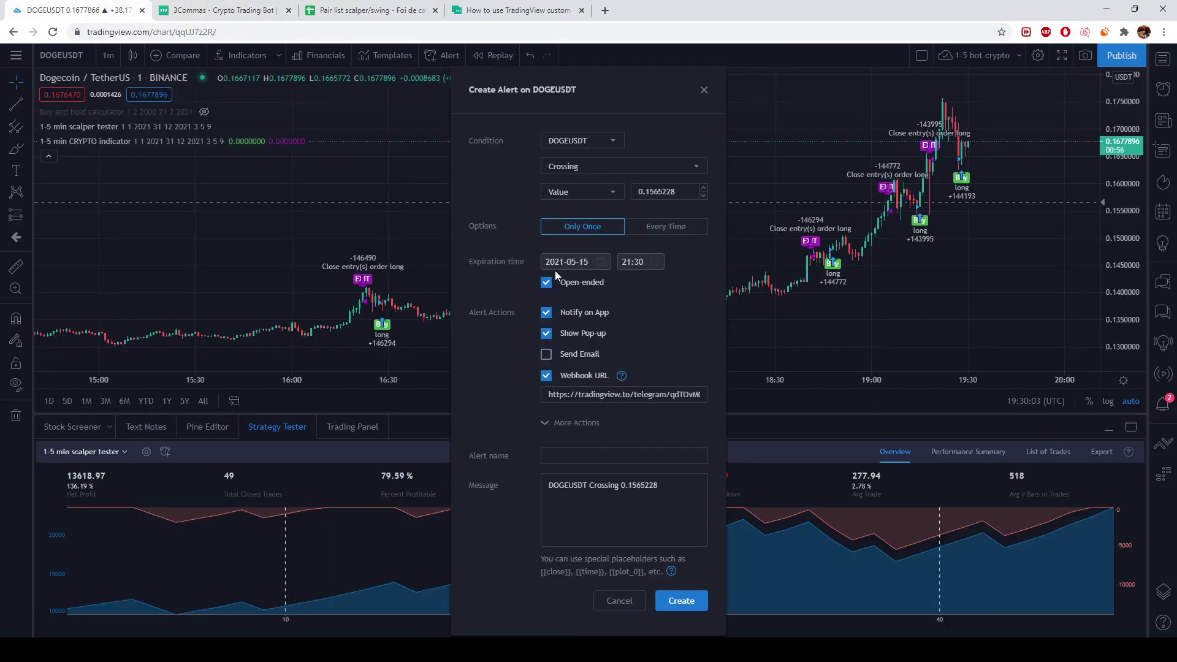
{"action": "left_click", "coordinate": [582, 137]}
{"action": "left_click", "coordinate": [567, 178]}
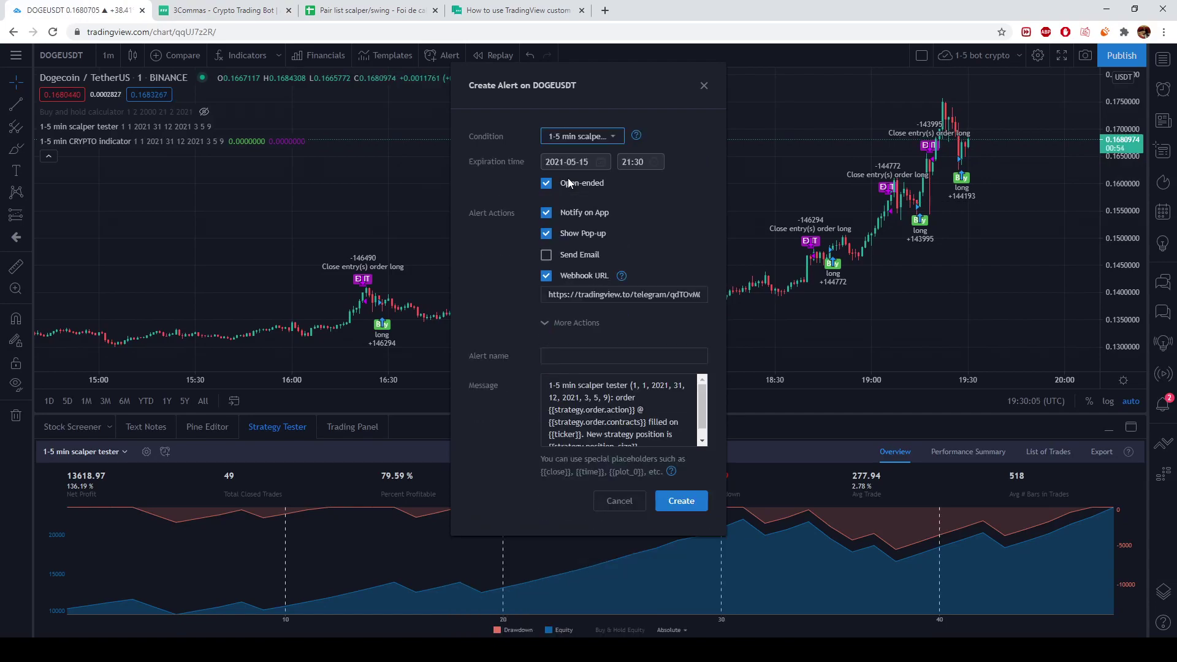
{"action": "left_click", "coordinate": [582, 136]}
{"action": "left_click", "coordinate": [581, 198]}
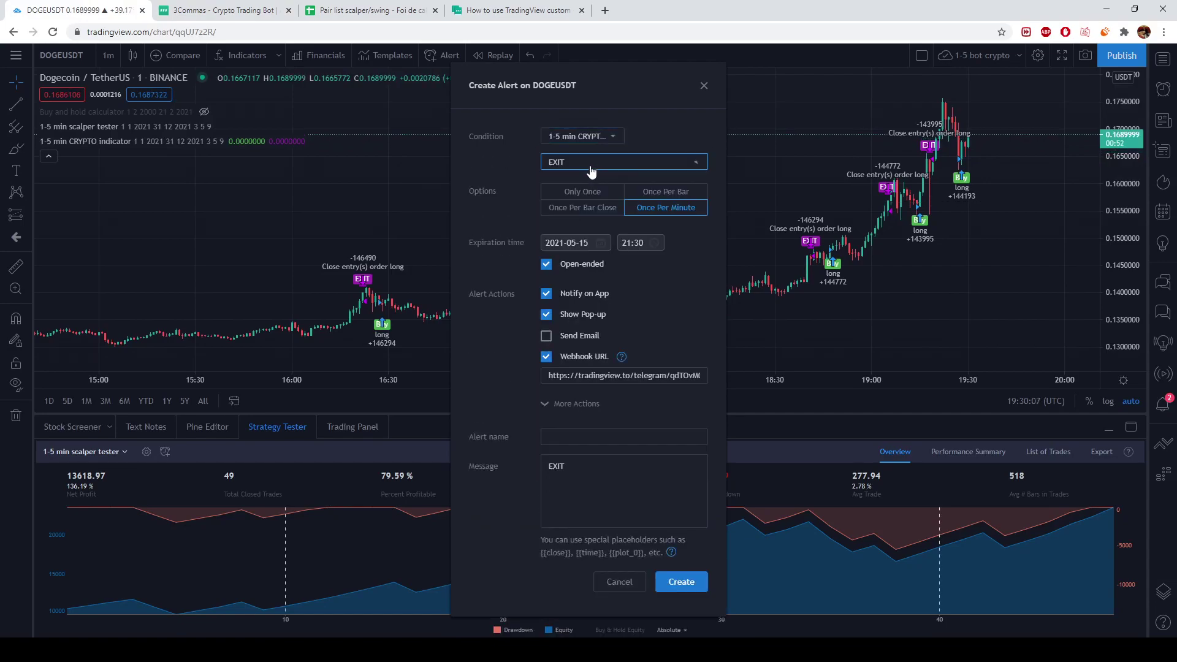
{"action": "left_click", "coordinate": [583, 207]}
- Replace the exit alert's message with the copied close at Market Price message, including the email token
{"action": "left_click", "coordinate": [602, 497]}
{"action": "key", "text": "ctrl+a"}
{"action": "key", "text": "ctrl+v"}
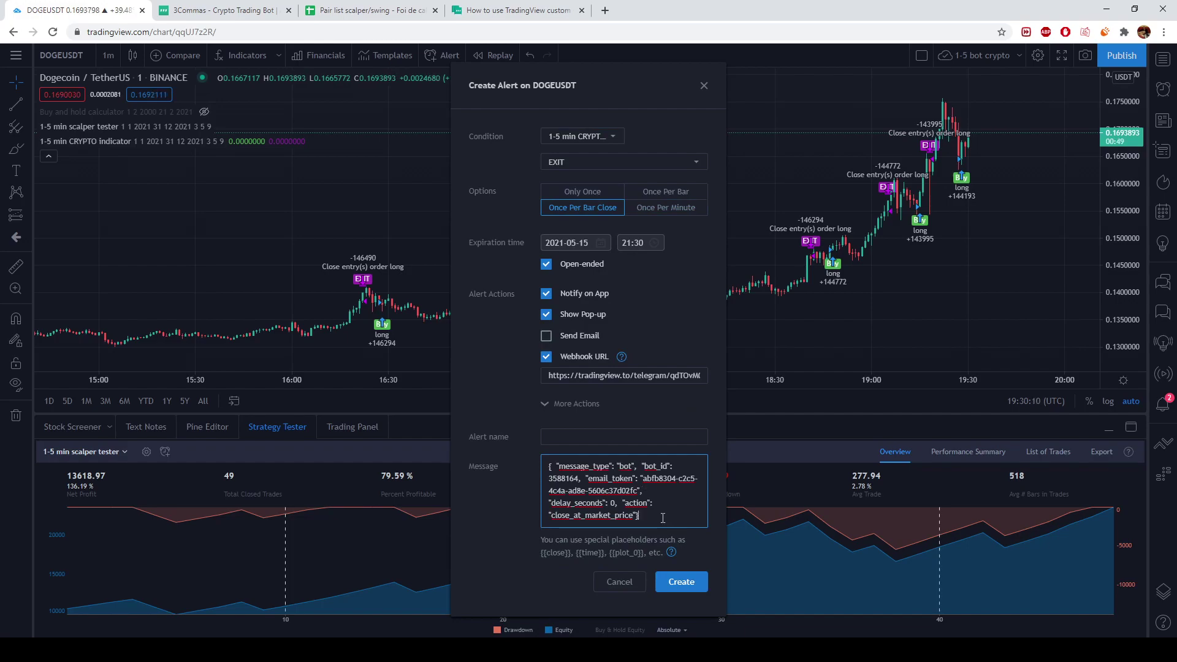
- Name the alert "dogeusdt 1min exit" and create it
{"action": "left_click", "coordinate": [583, 437]}
{"action": "type", "text": "dogeusdt"}
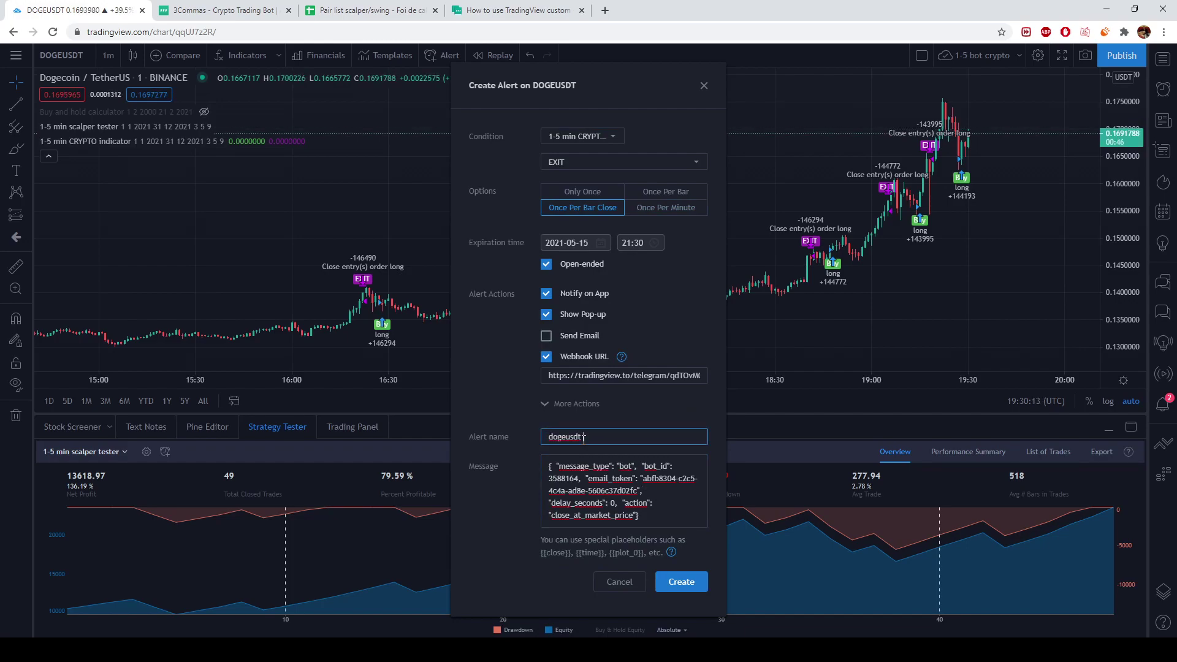
{"action": "type", "text": " 1min exit"}
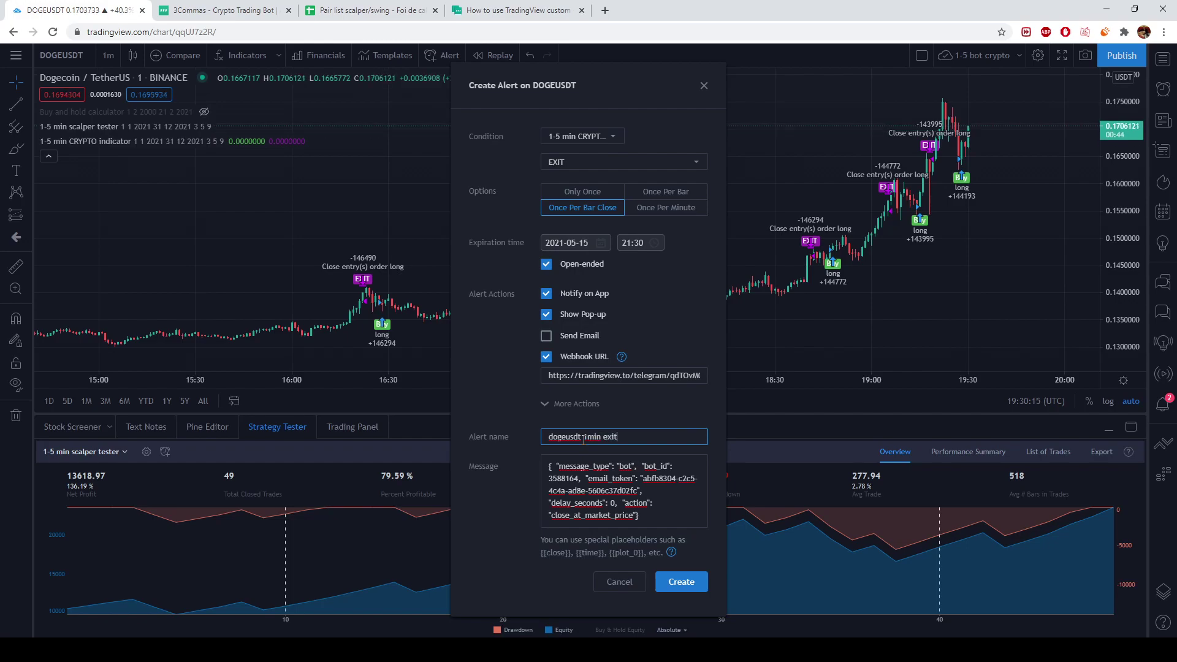
{"action": "left_click", "coordinate": [698, 585]}
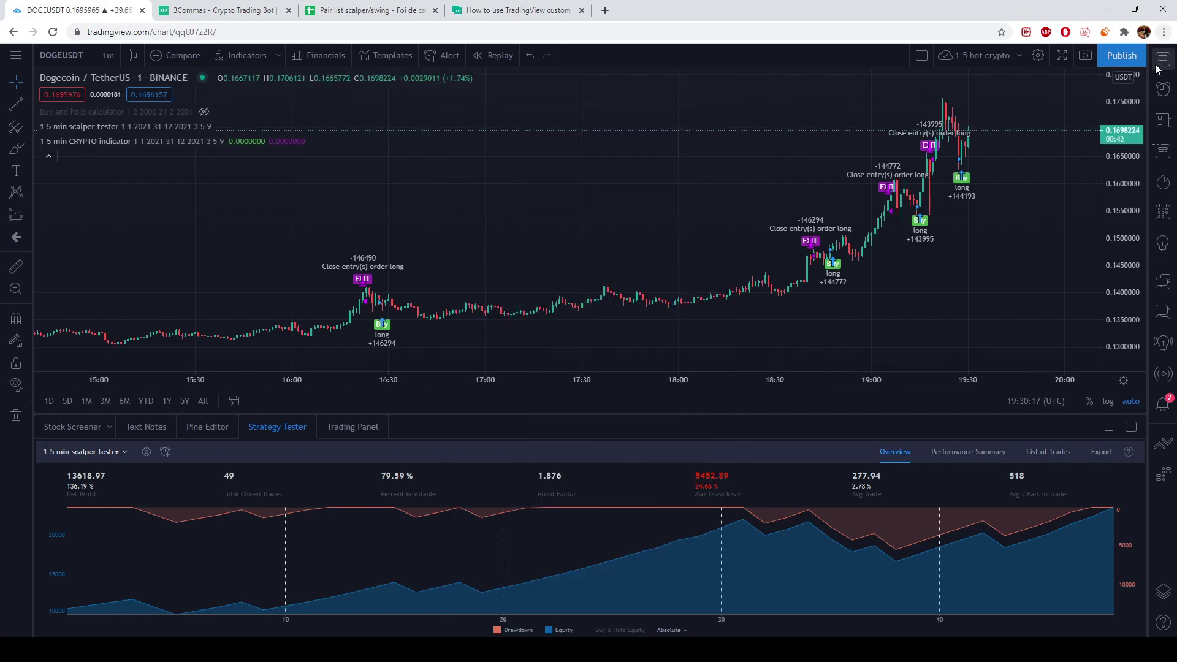
- Open the alerts list and review the settings of the "doge usdt 1min entry" and "dogeusdt 1min exit" alerts
{"action": "left_click", "coordinate": [1160, 93]}
{"action": "scroll", "coordinate": [1065, 210], "scroll_direction": "down", "scroll_amount": 5}
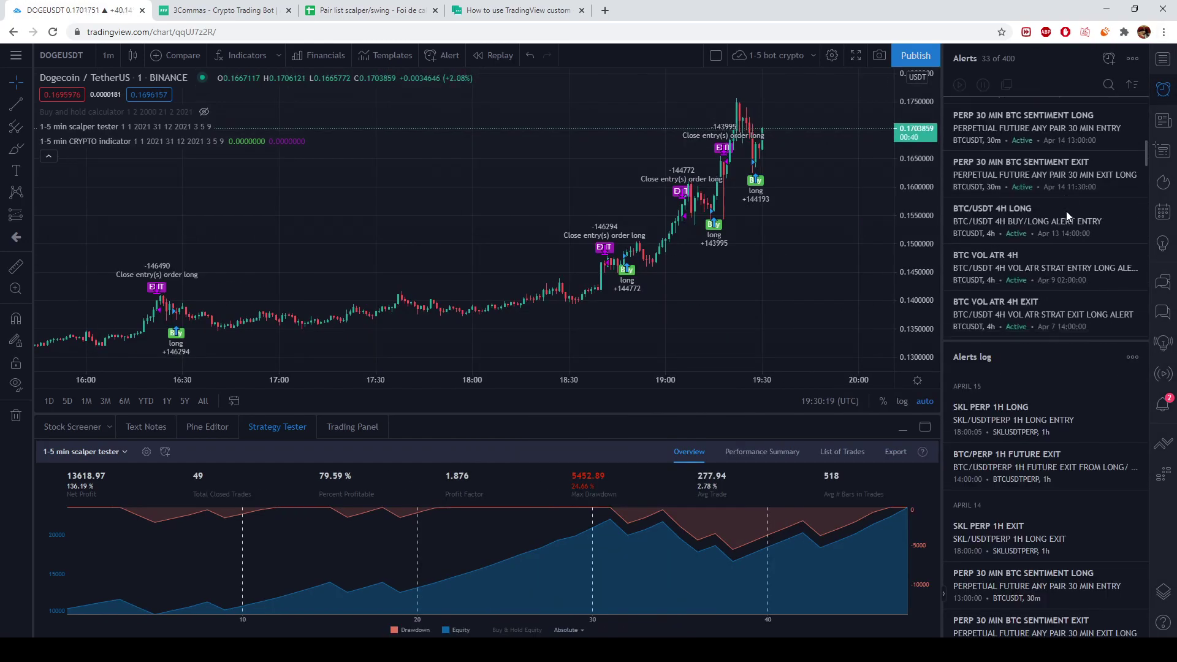
{"action": "scroll", "coordinate": [1065, 211], "scroll_direction": "down", "scroll_amount": 3}
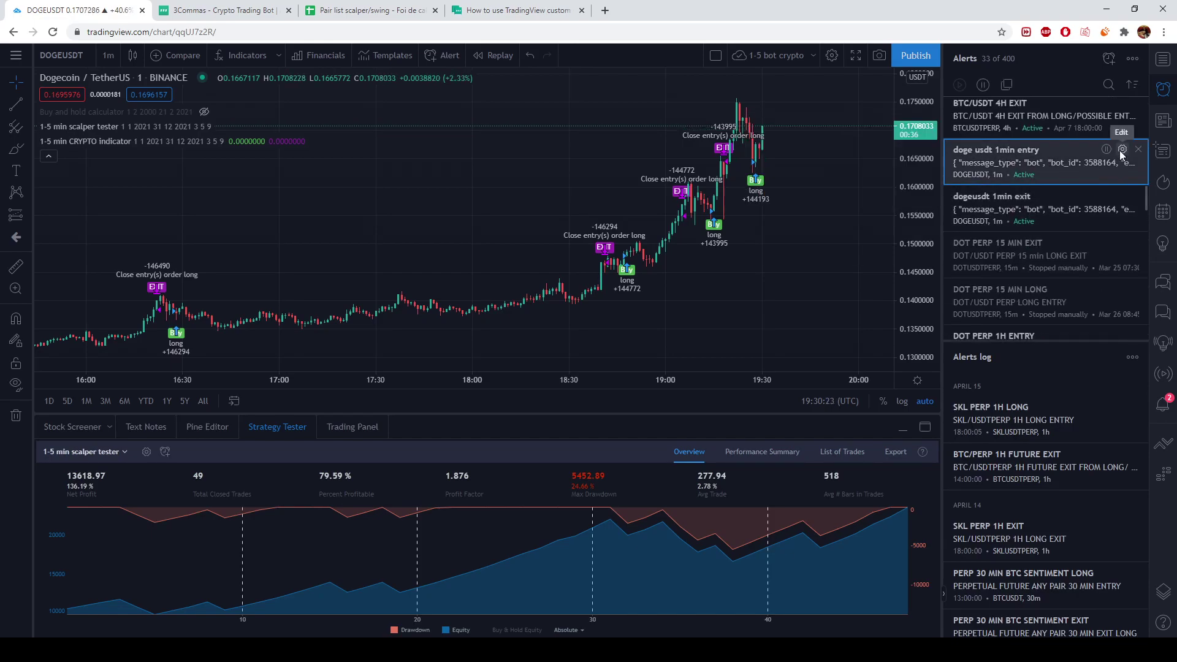
{"action": "left_click", "coordinate": [1122, 148]}
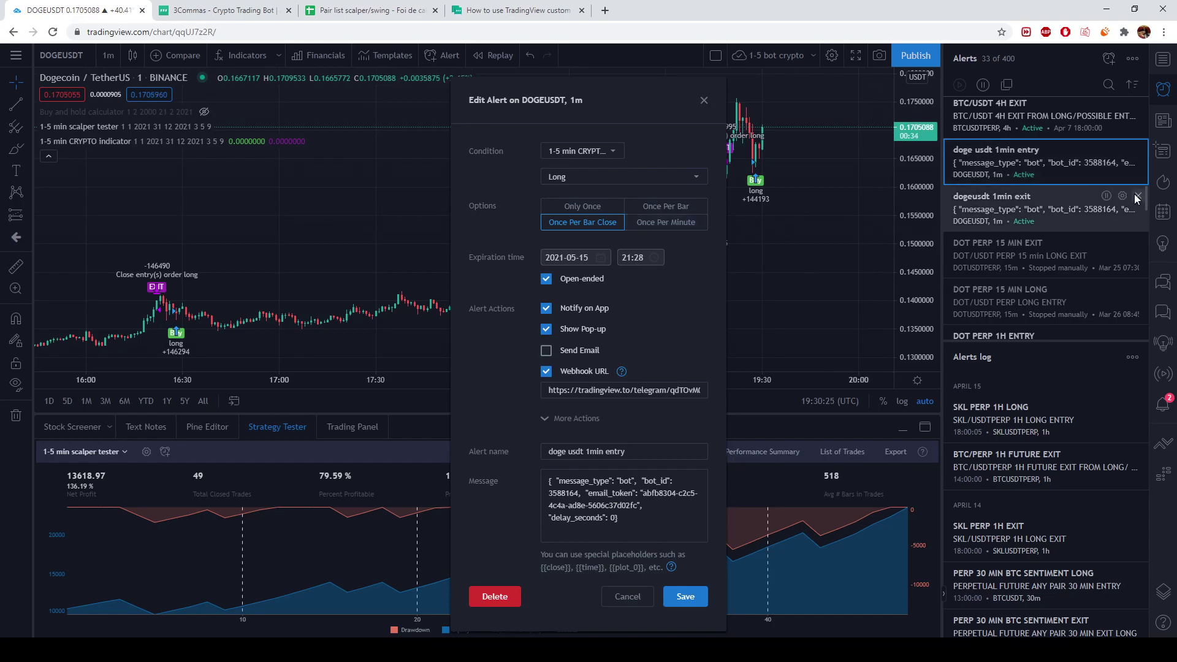
{"action": "left_click", "coordinate": [1122, 195]}
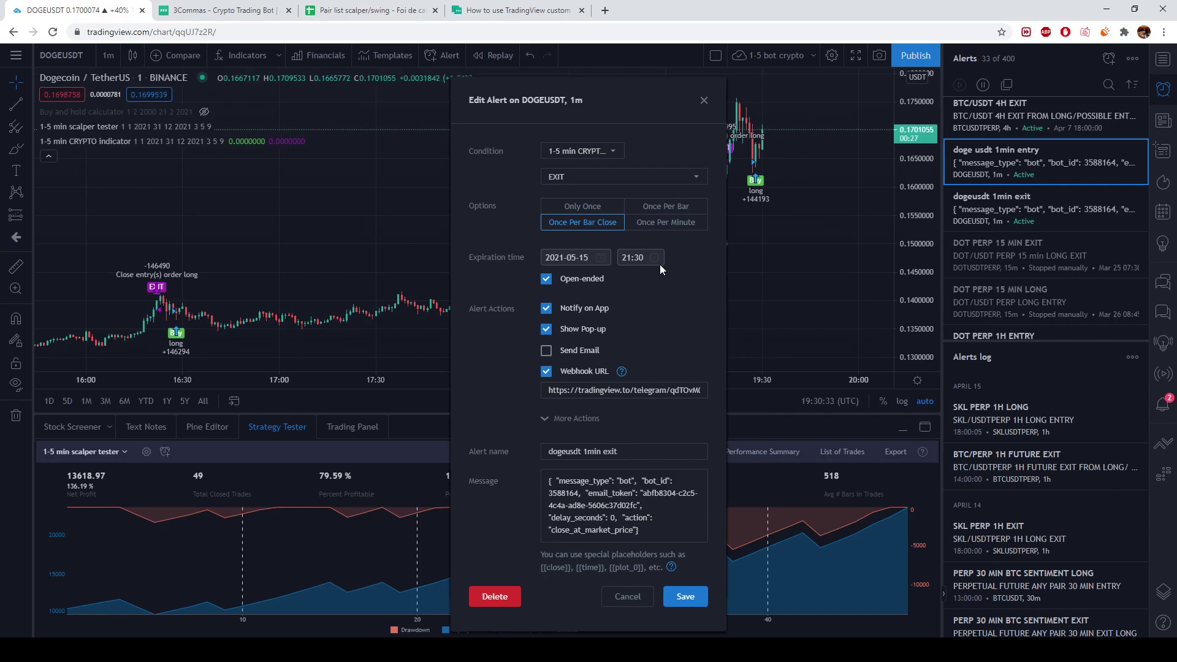
- Switch to 3Commas, review the DOGE bot's information, and open the list of DCA bots
{"action": "left_click", "coordinate": [198, 6]}
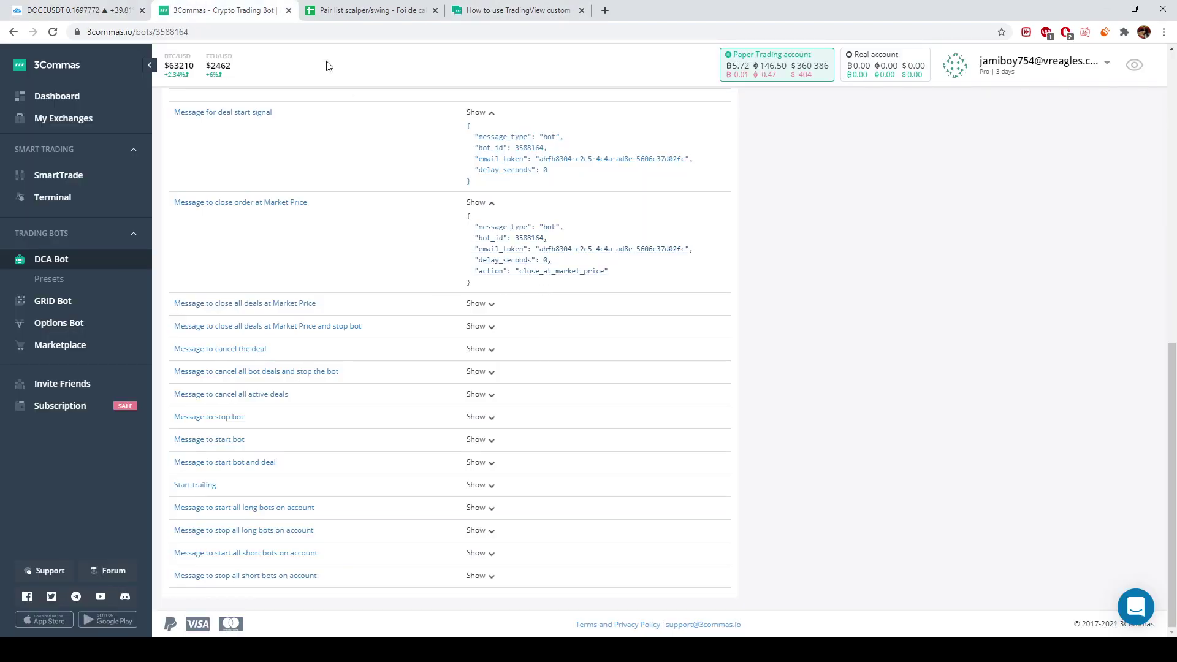
{"action": "scroll", "coordinate": [370, 305], "scroll_direction": "up", "scroll_amount": 10}
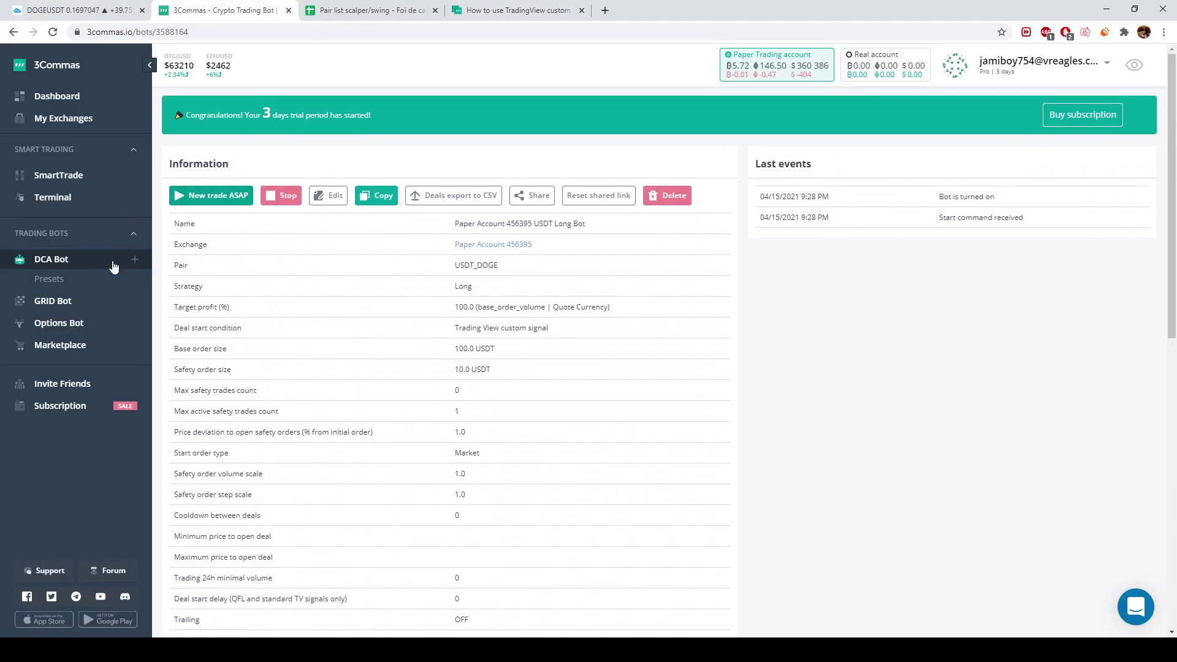
{"action": "left_click", "coordinate": [84, 263]}
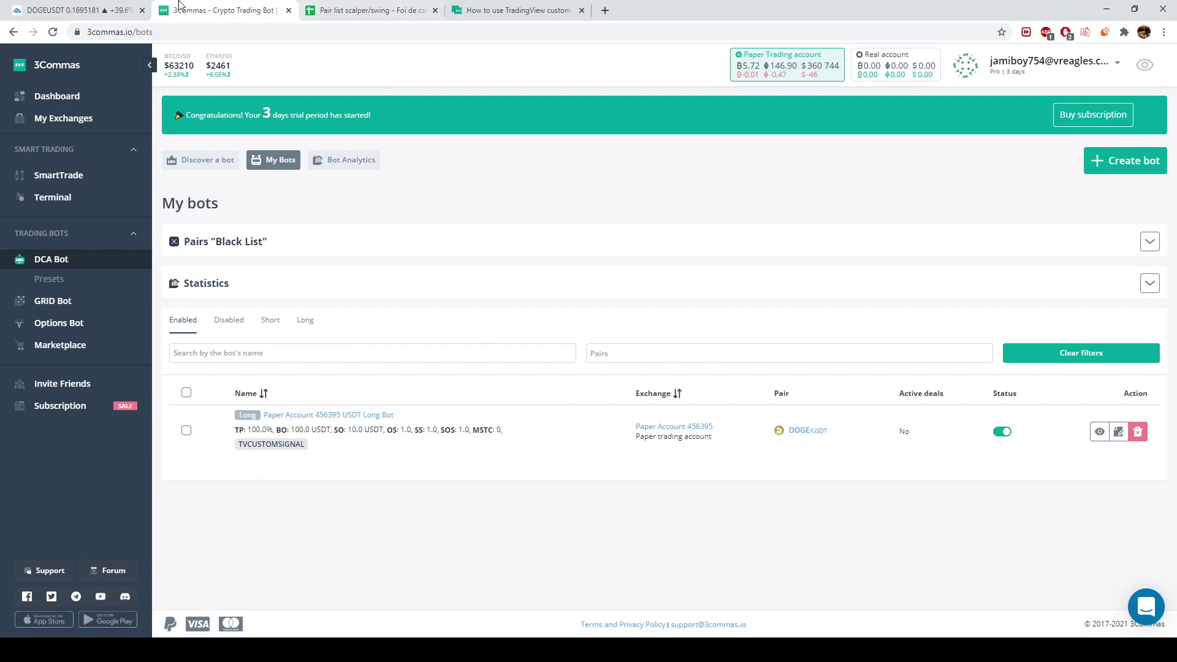
- Return to TradingView, close the alert editor, and delete the "doge usdt 1min entry" and "dogeusdt 1min exit" alerts
{"action": "left_click", "coordinate": [116, 10]}
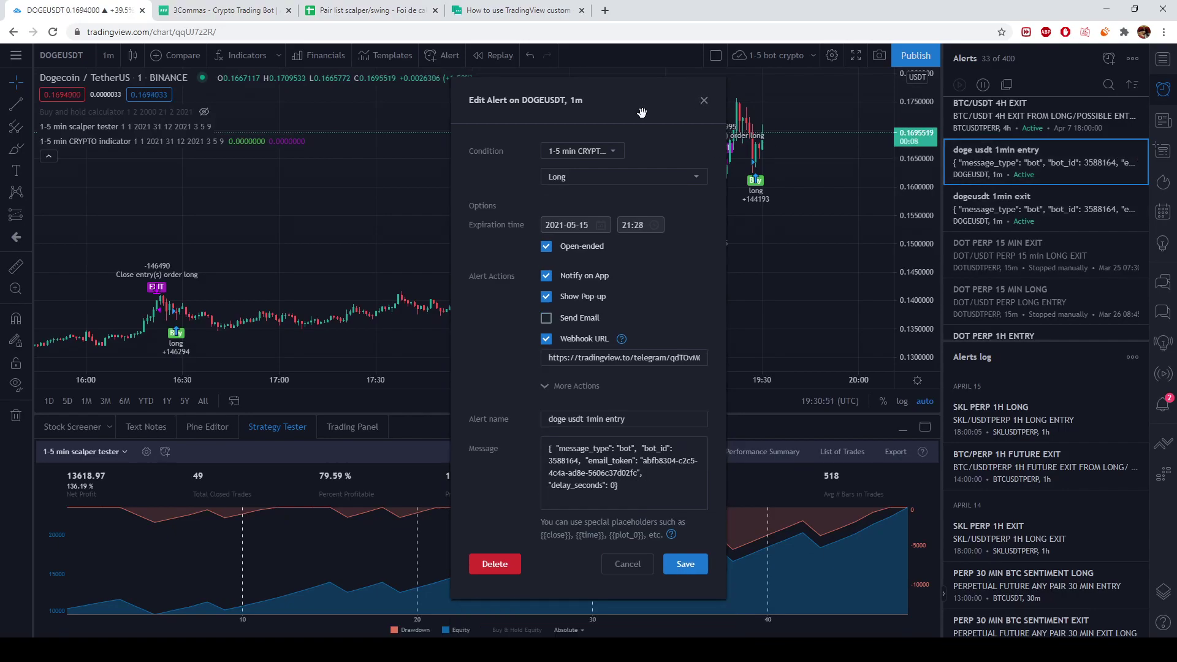
{"action": "left_click", "coordinate": [705, 102]}
{"action": "left_click", "coordinate": [1137, 153]}
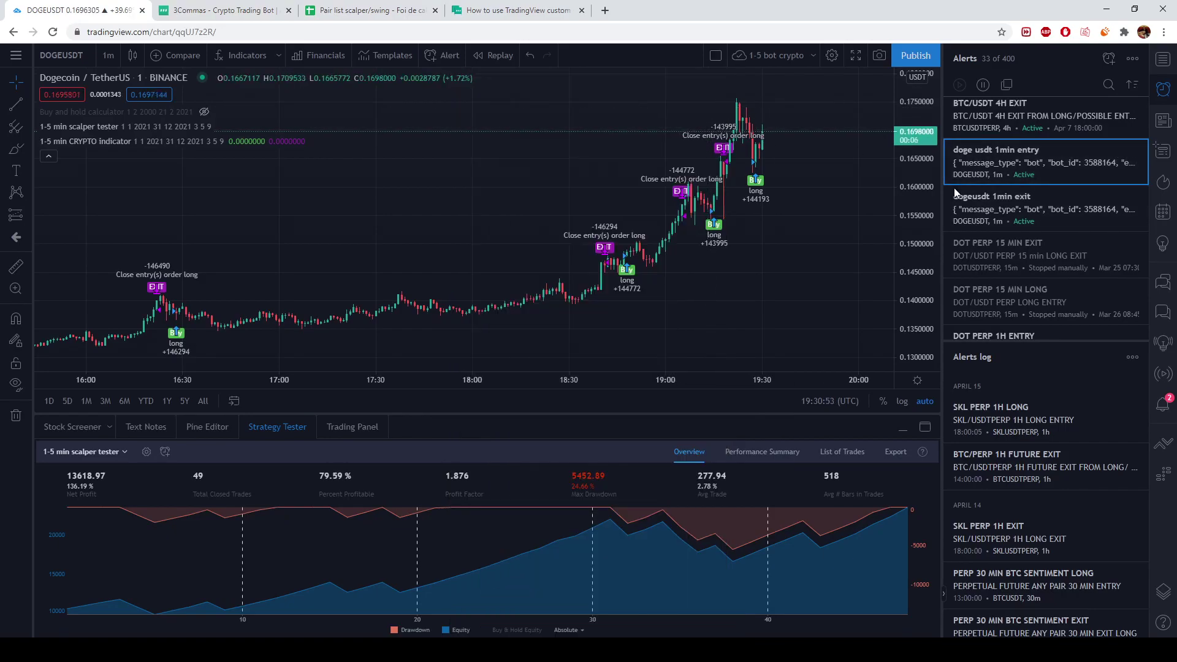
{"action": "left_click", "coordinate": [672, 377]}
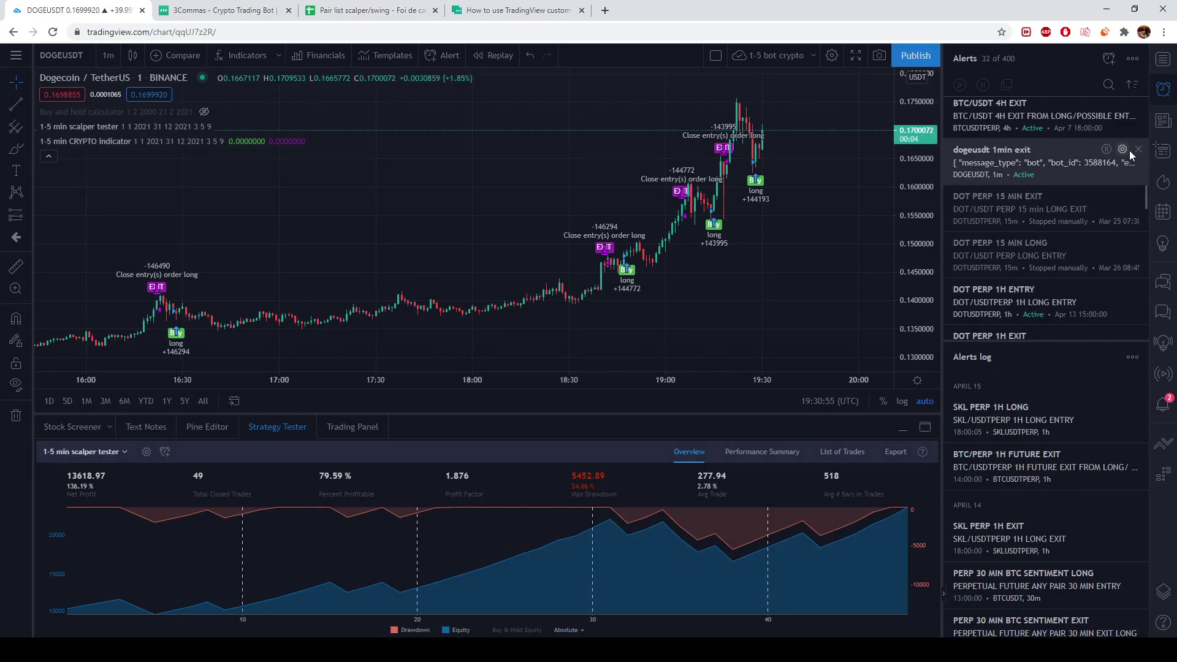
{"action": "left_click", "coordinate": [1134, 152]}
{"action": "left_click", "coordinate": [672, 377]}
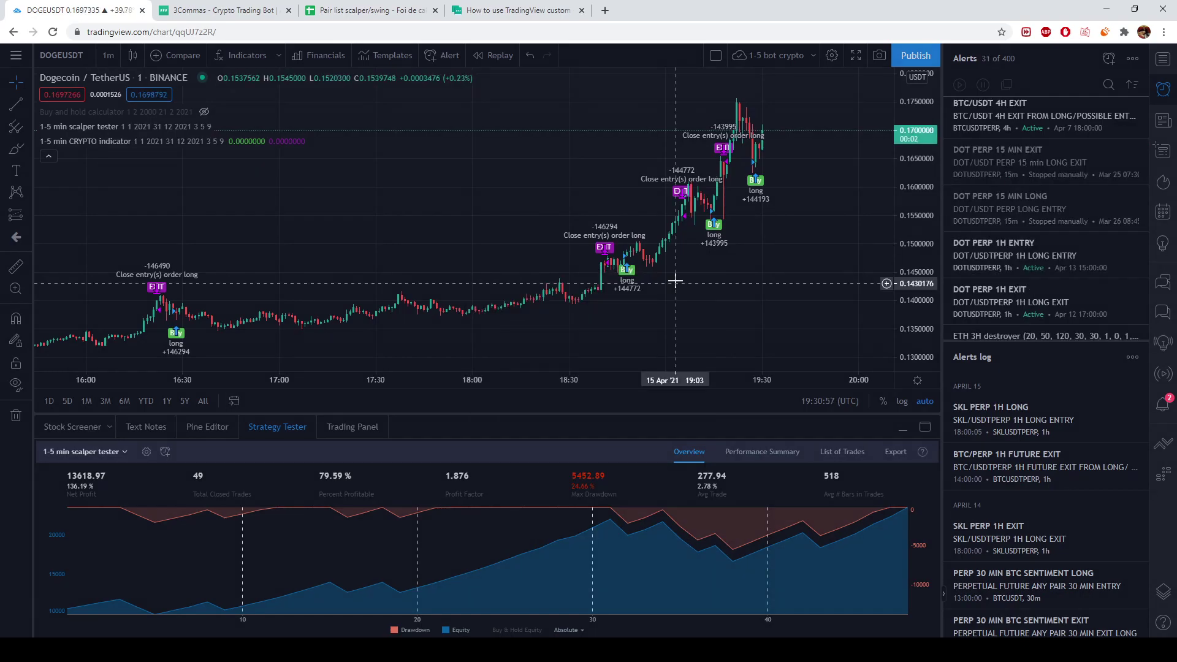
- Switch to 3Commas and start a new DCA bot with the Composite bot type
{"action": "left_click", "coordinate": [222, 10]}
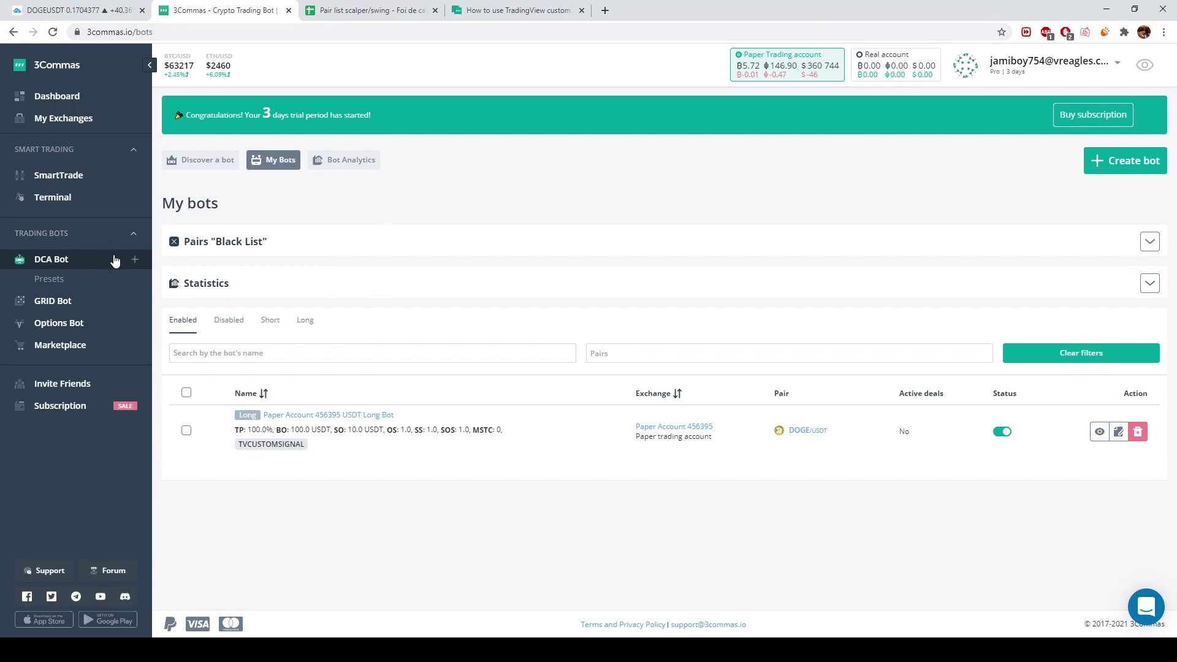
{"action": "left_click", "coordinate": [136, 260]}
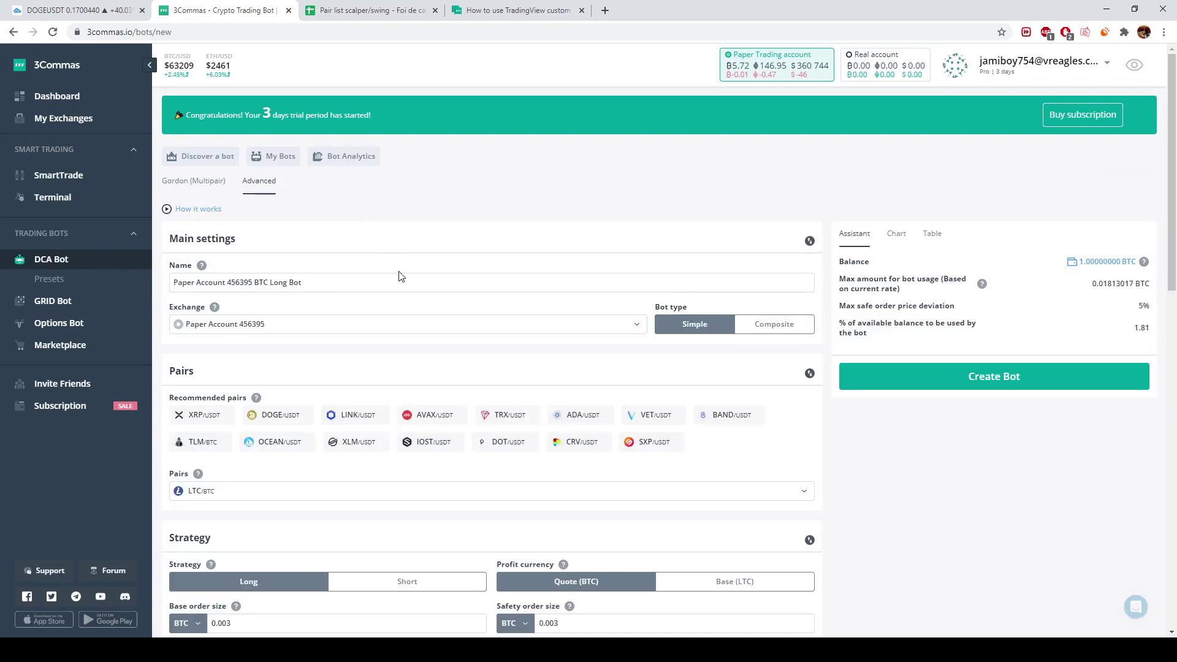
{"action": "left_click", "coordinate": [764, 327]}
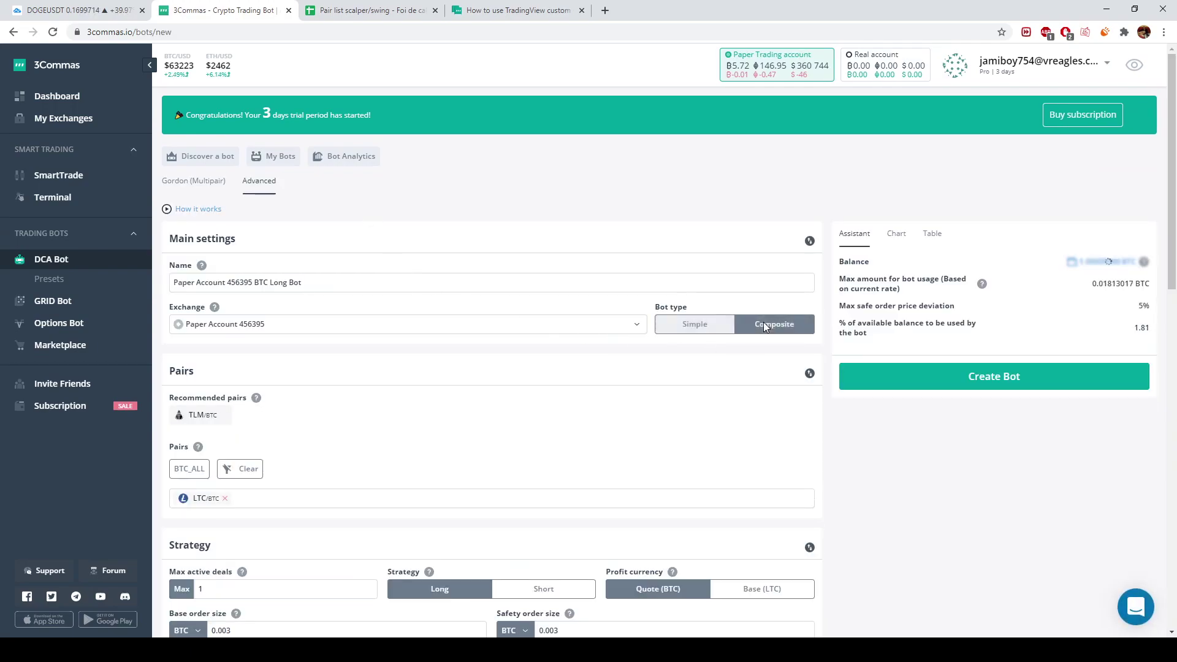
- Clear all preselected trading pairs from the new composite bot
{"action": "left_click", "coordinate": [224, 502]}
{"action": "left_click", "coordinate": [224, 499]}
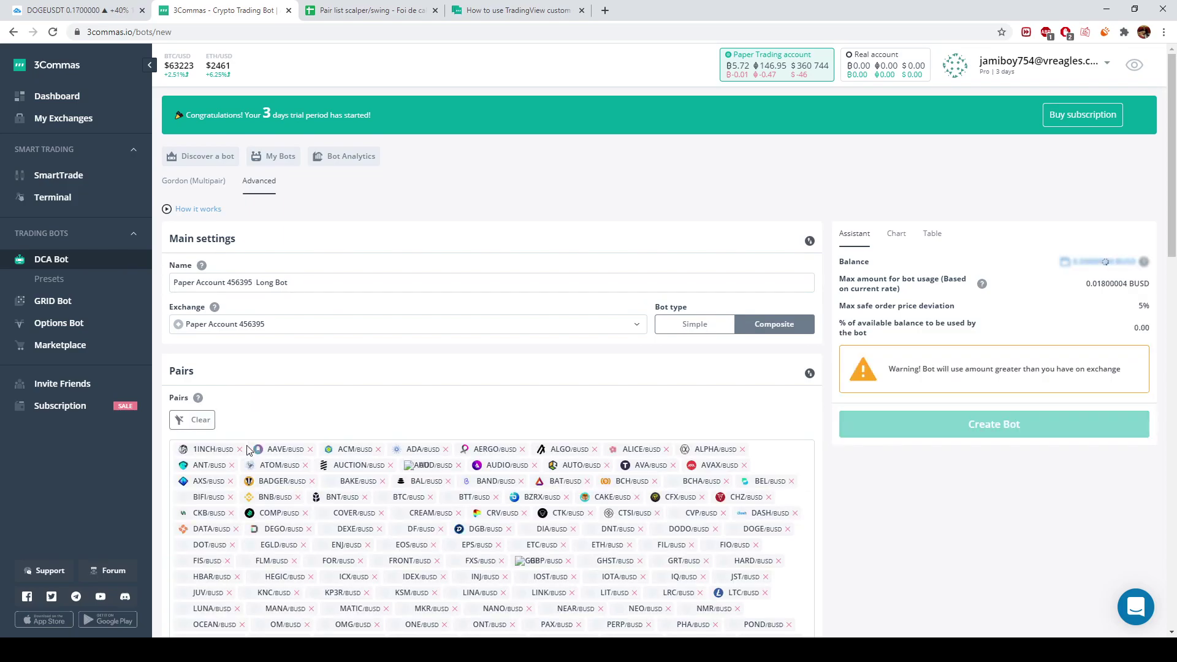
{"action": "scroll", "coordinate": [248, 451], "scroll_direction": "down", "scroll_amount": 5}
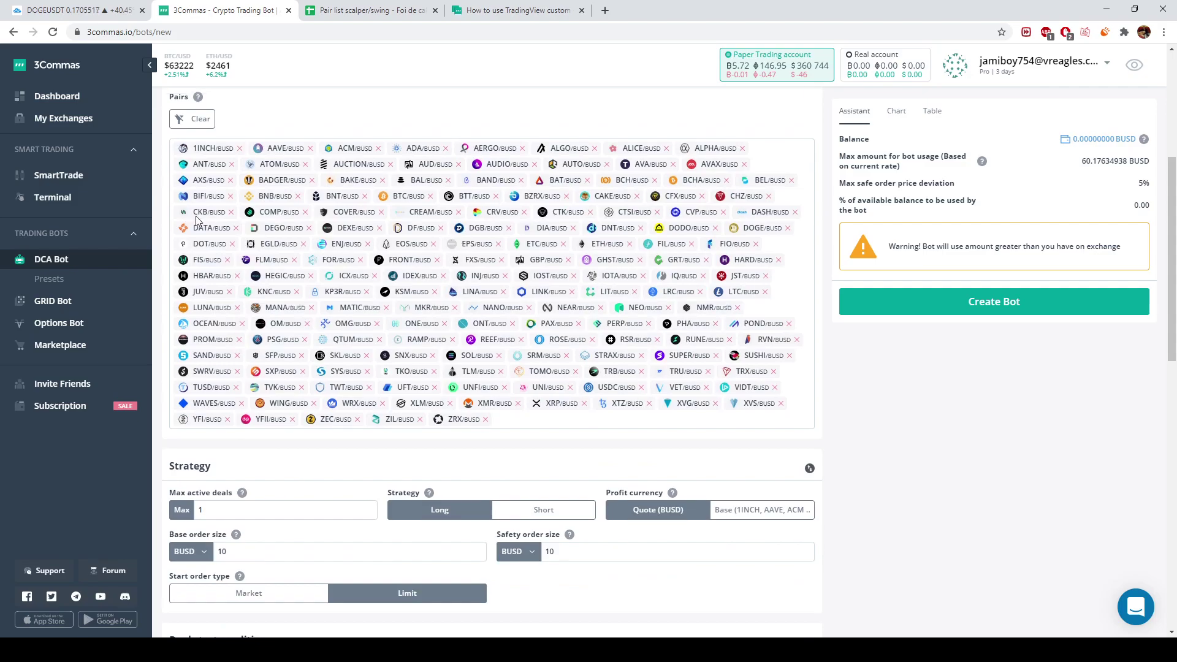
{"action": "scroll", "coordinate": [245, 233], "scroll_direction": "up", "scroll_amount": 2}
{"action": "left_click", "coordinate": [203, 234]}
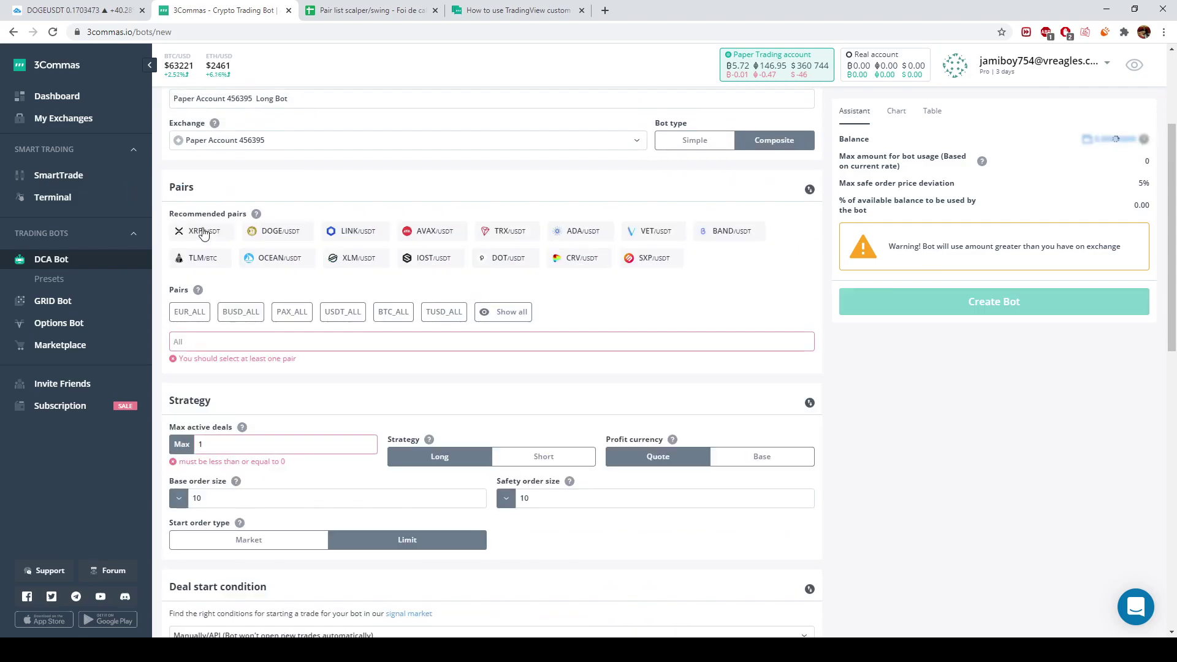
- Add the DOGE/USDT and ADA/USDT pairs to the composite bot
{"action": "left_click", "coordinate": [206, 342]}
{"action": "type", "text": "dogeusdt"}
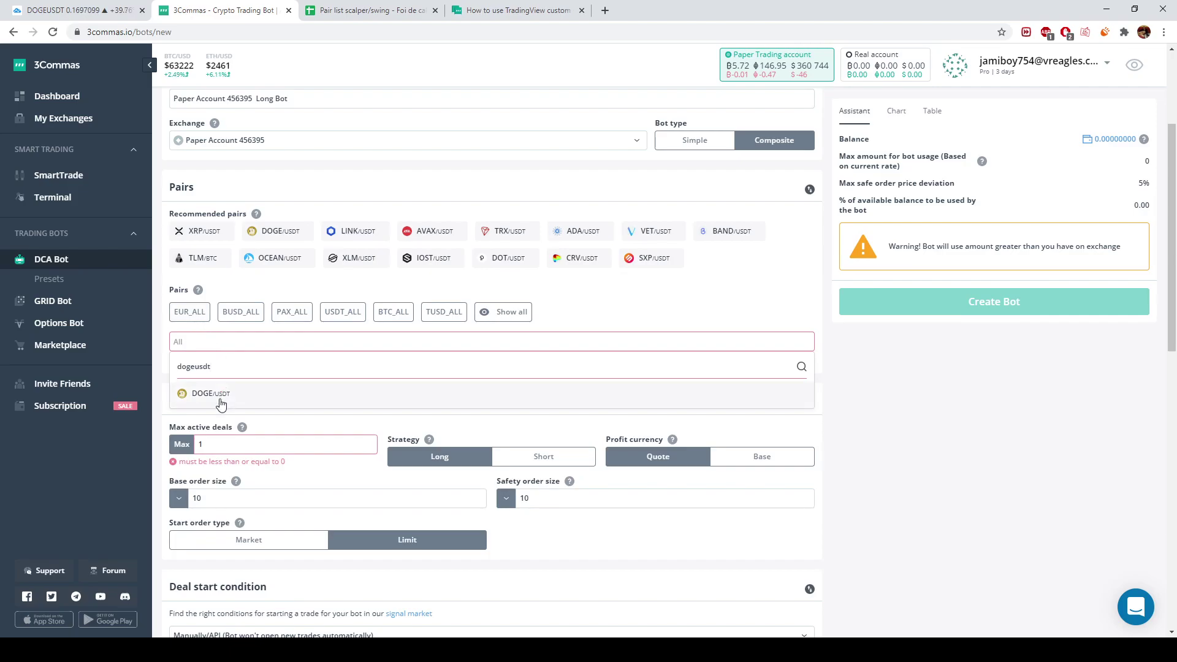
{"action": "left_click", "coordinate": [208, 393]}
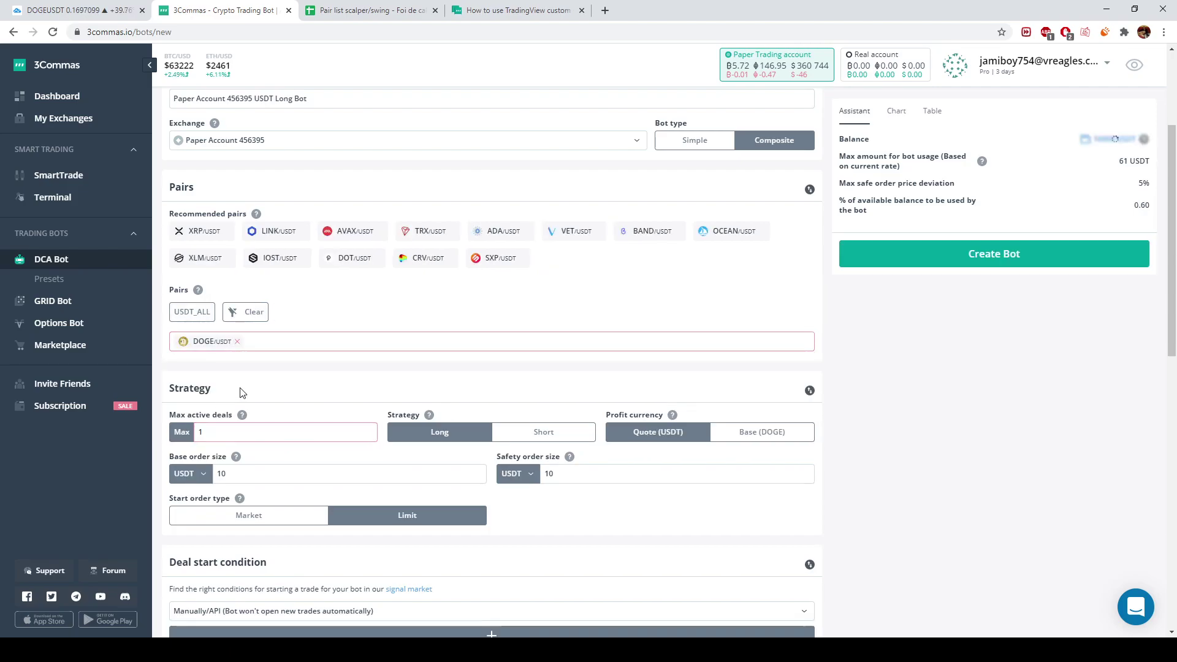
{"action": "left_click", "coordinate": [279, 347]}
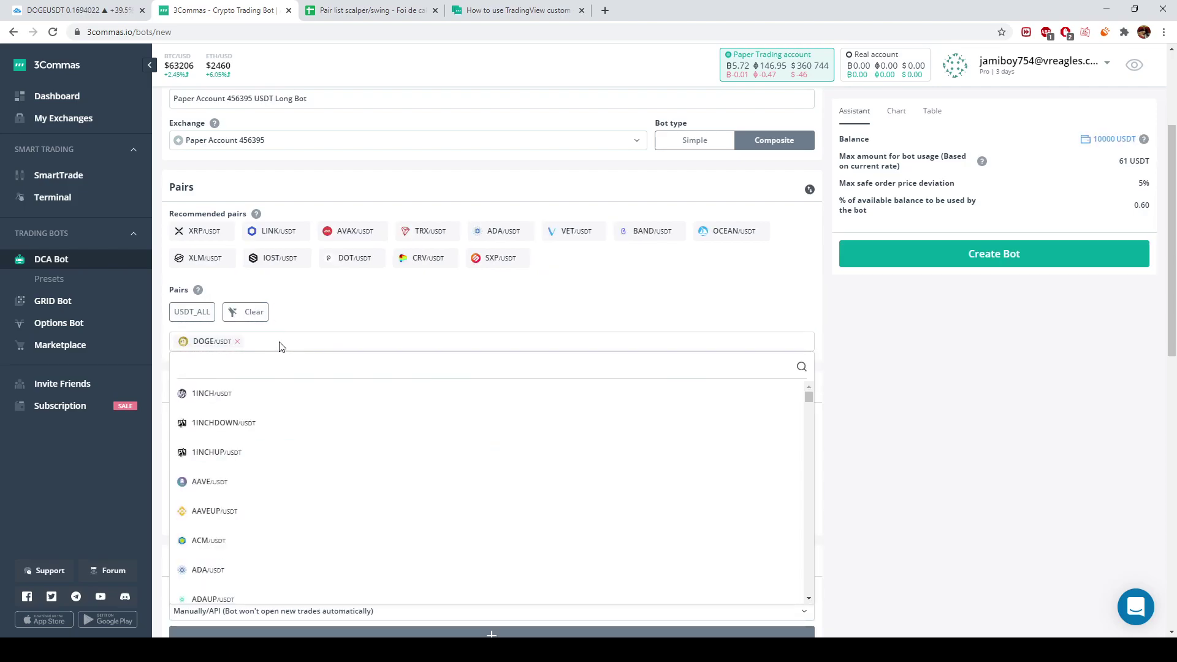
{"action": "type", "text": "adausdt"}
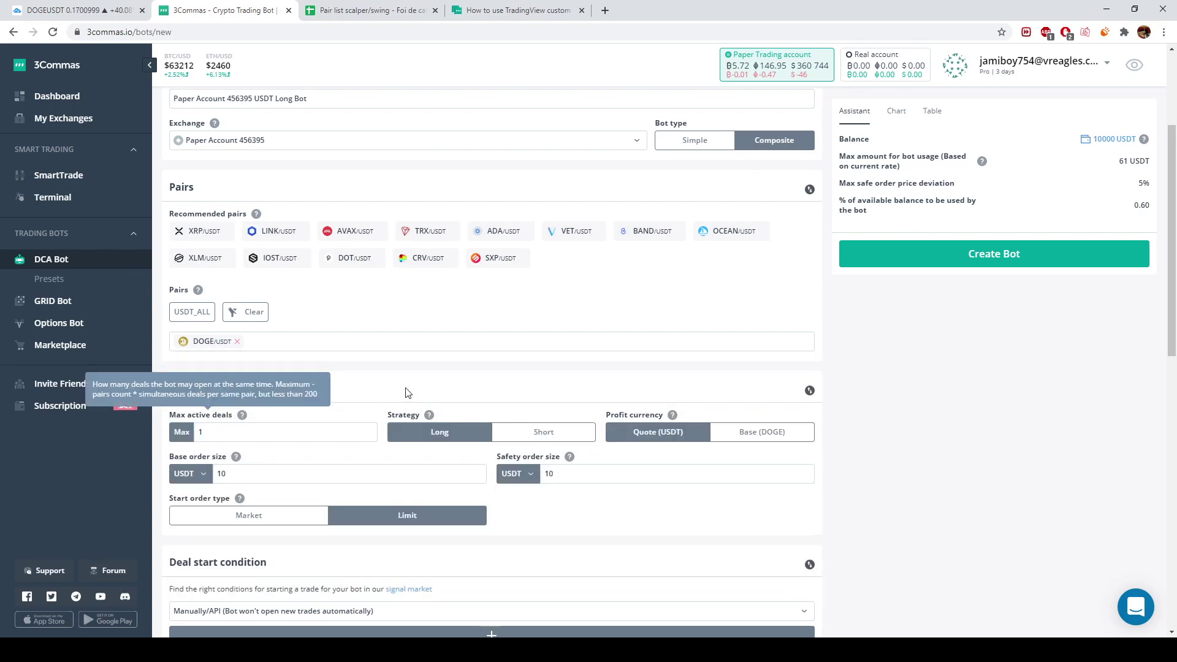
{"action": "left_click", "coordinate": [264, 341]}
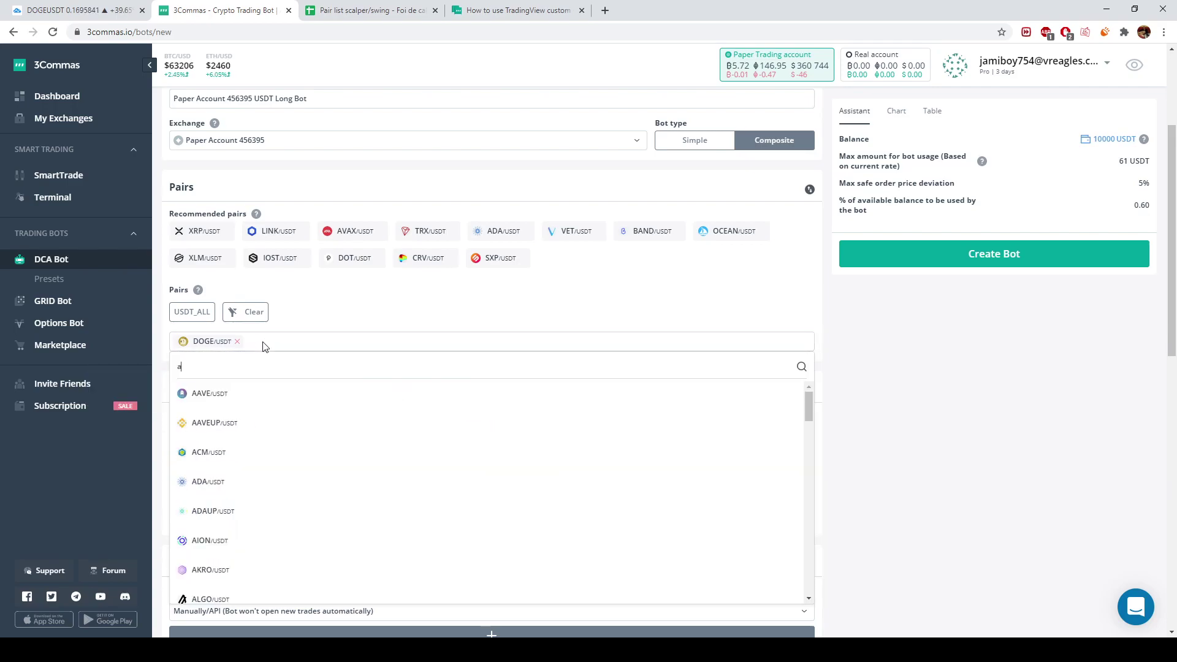
{"action": "type", "text": "ada"}
{"action": "left_click", "coordinate": [303, 388]}
- Set the bot's max active deals to 2
{"action": "scroll", "coordinate": [306, 382], "scroll_direction": "up", "scroll_amount": 2}
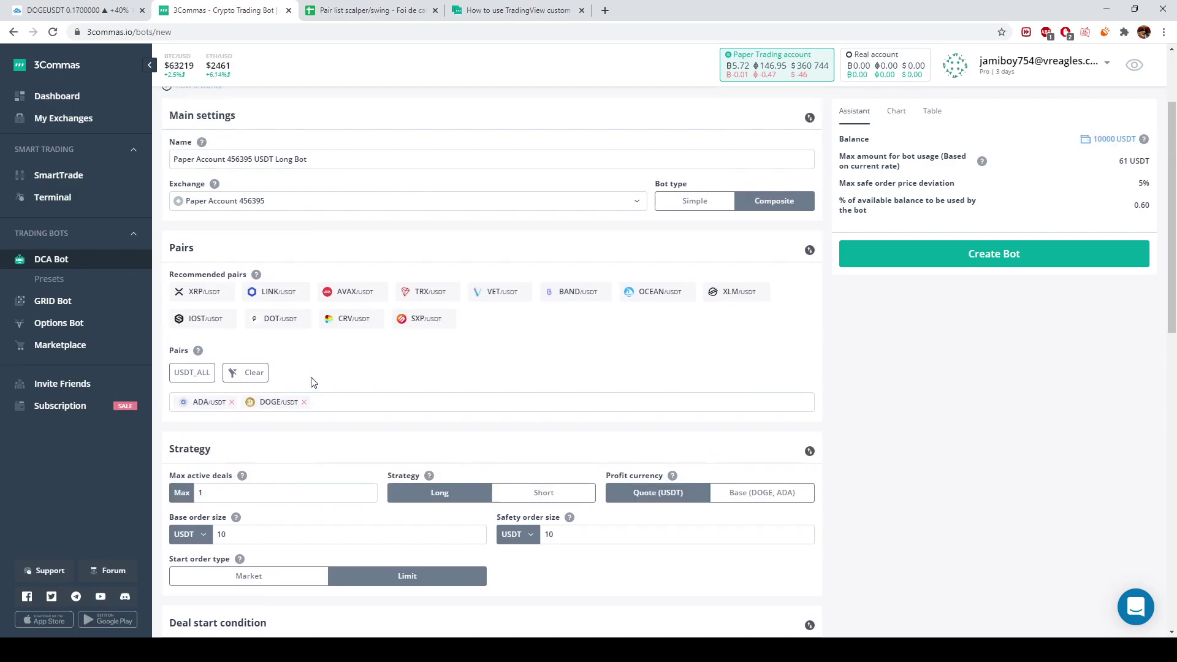
{"action": "scroll", "coordinate": [326, 354], "scroll_direction": "down", "scroll_amount": 3}
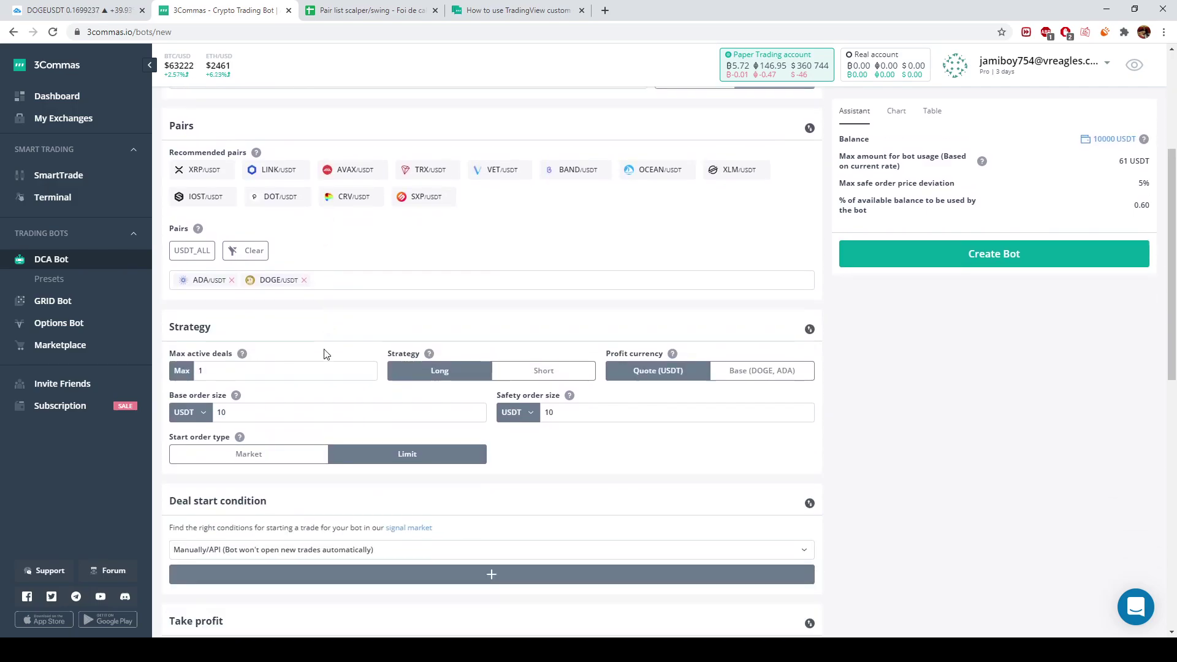
{"action": "scroll", "coordinate": [325, 355], "scroll_direction": "up", "scroll_amount": 4}
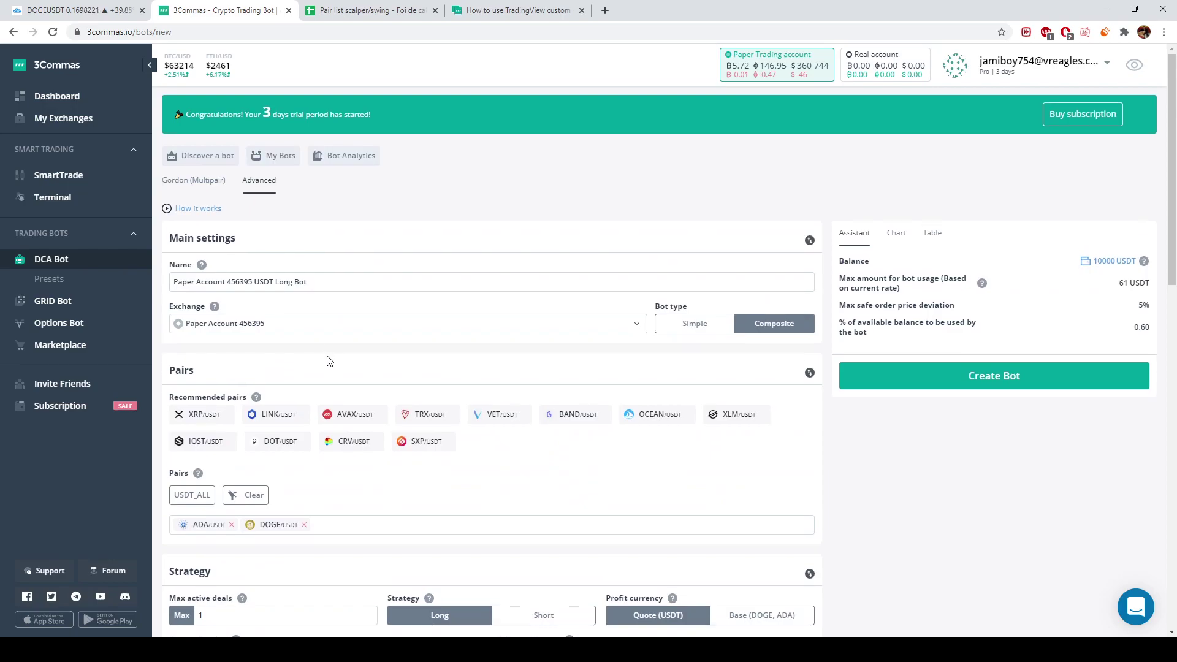
{"action": "scroll", "coordinate": [325, 358], "scroll_direction": "down", "scroll_amount": 5}
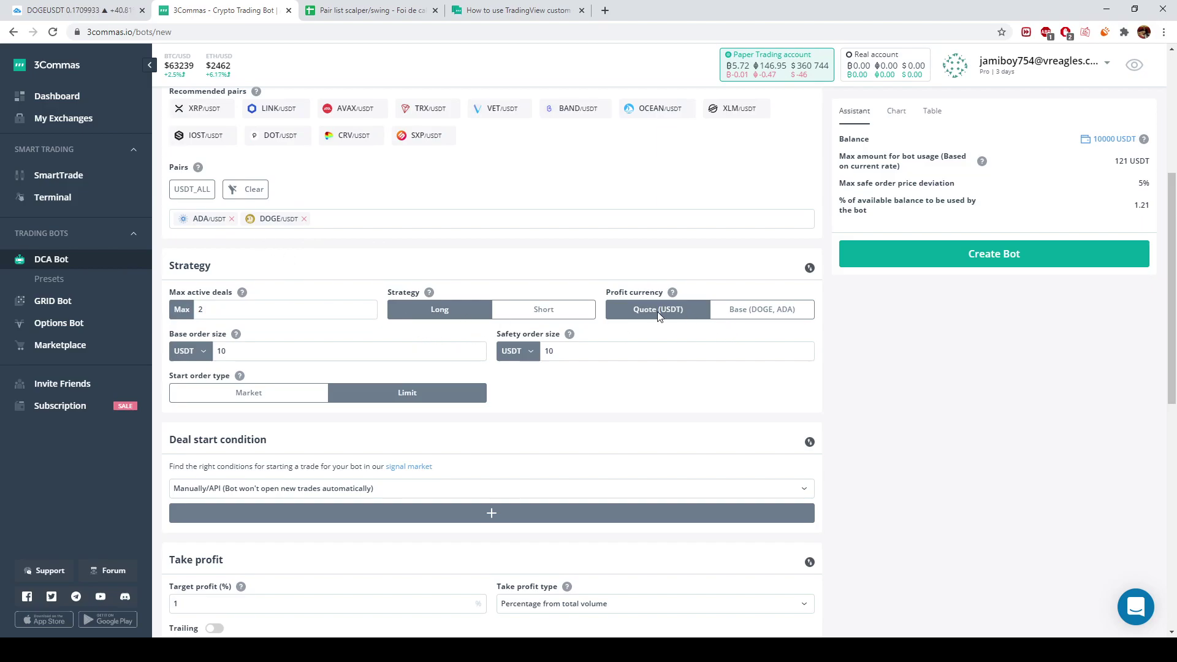
- Set the base order size to 100 USDT and the start order type to Market
{"action": "left_click", "coordinate": [273, 353]}
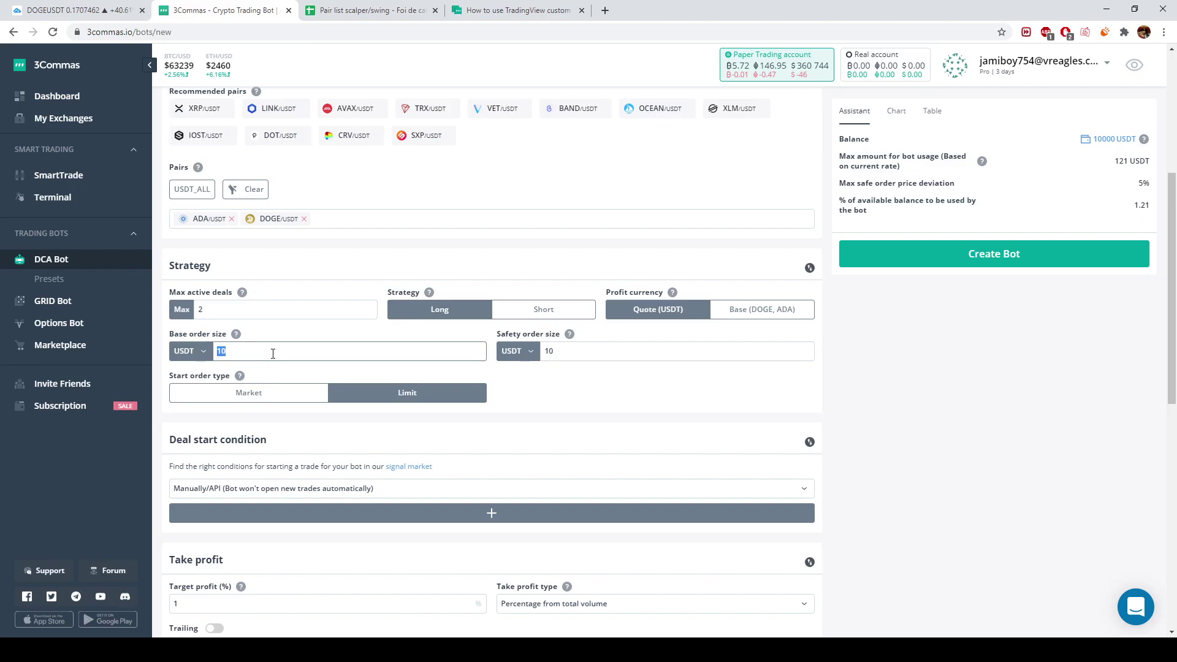
{"action": "type", "text": "100"}
{"action": "scroll", "coordinate": [274, 353], "scroll_direction": "down", "scroll_amount": 1}
{"action": "left_click", "coordinate": [276, 332]}
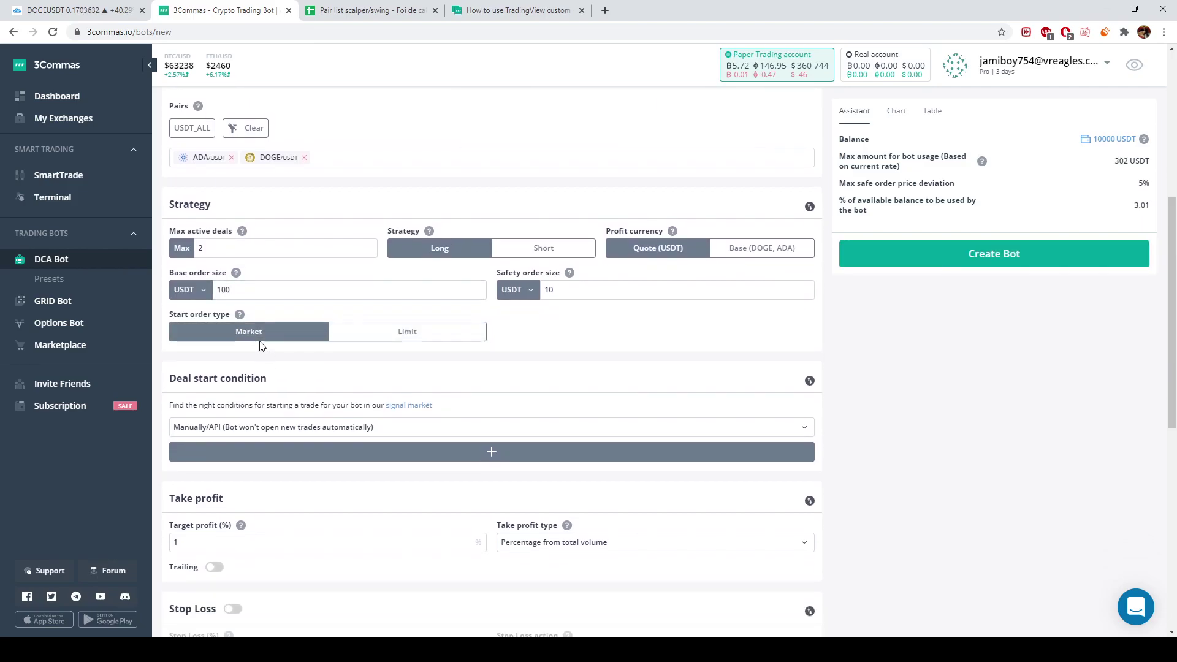
- Set the deal start condition to Trading View custom signal
{"action": "scroll", "coordinate": [279, 344], "scroll_direction": "down", "scroll_amount": 7}
{"action": "scroll", "coordinate": [296, 261], "scroll_direction": "up", "scroll_amount": 2}
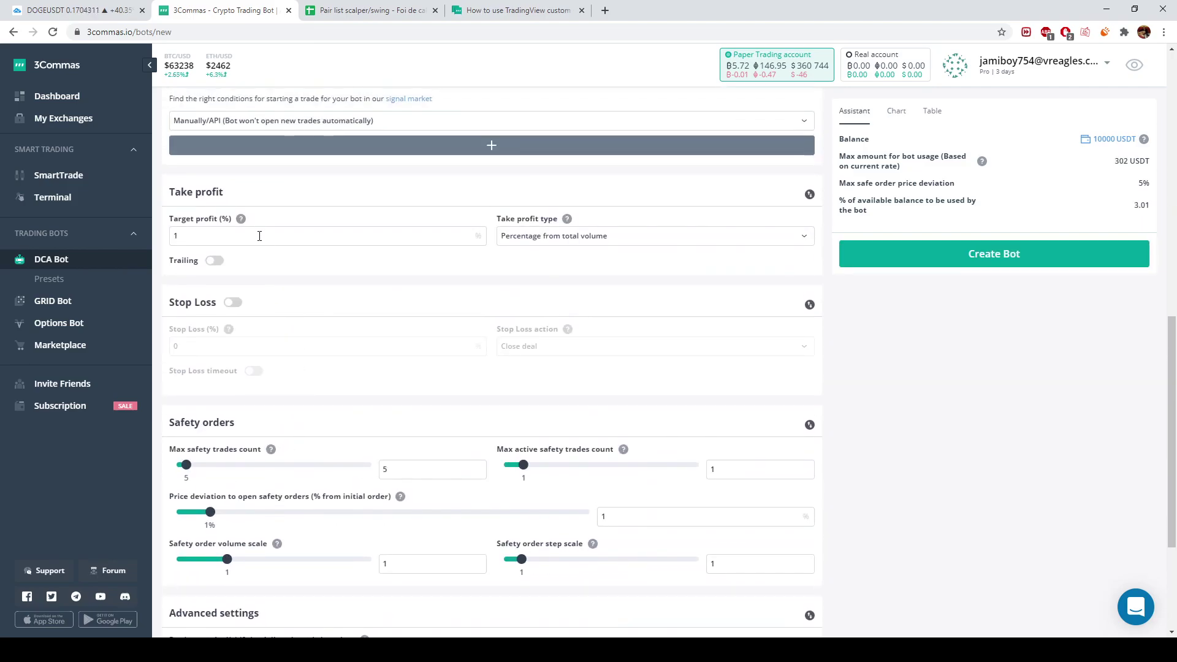
{"action": "left_click", "coordinate": [243, 122]}
{"action": "left_click", "coordinate": [244, 361]}
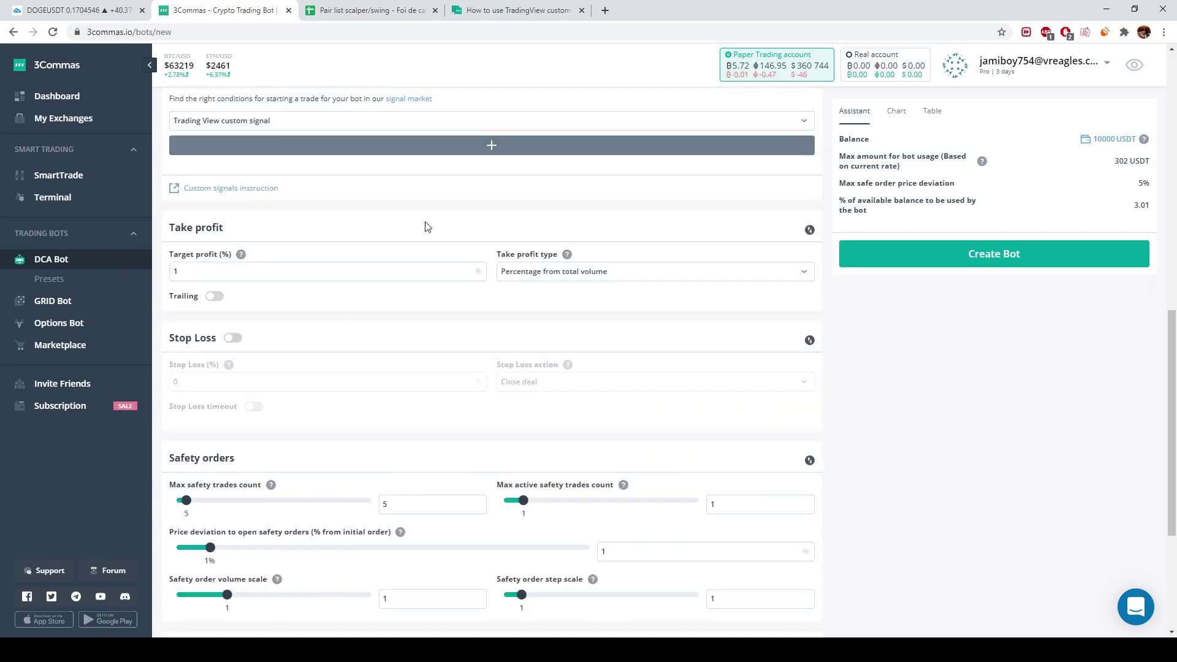
- Set the target profit to 100% and the max safety trades count to 0
{"action": "left_click", "coordinate": [226, 270]}
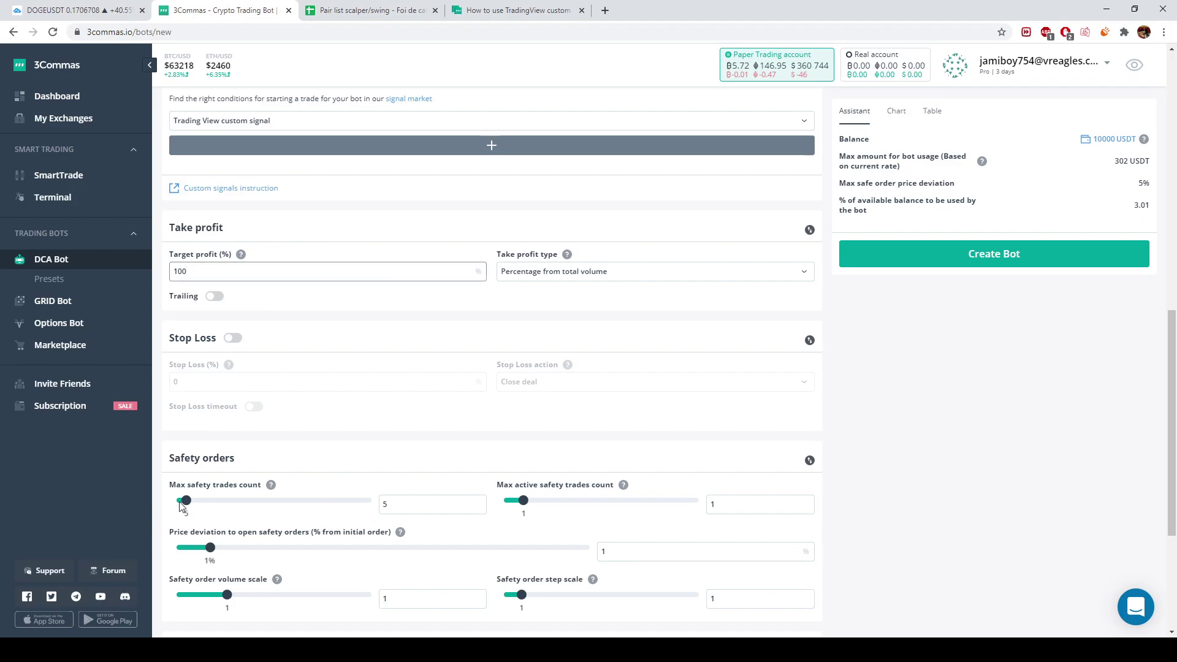
{"action": "left_click_drag", "start_coordinate": [187, 501], "coordinate": [176, 501]}
{"action": "scroll", "coordinate": [525, 339], "scroll_direction": "down", "scroll_amount": 4}
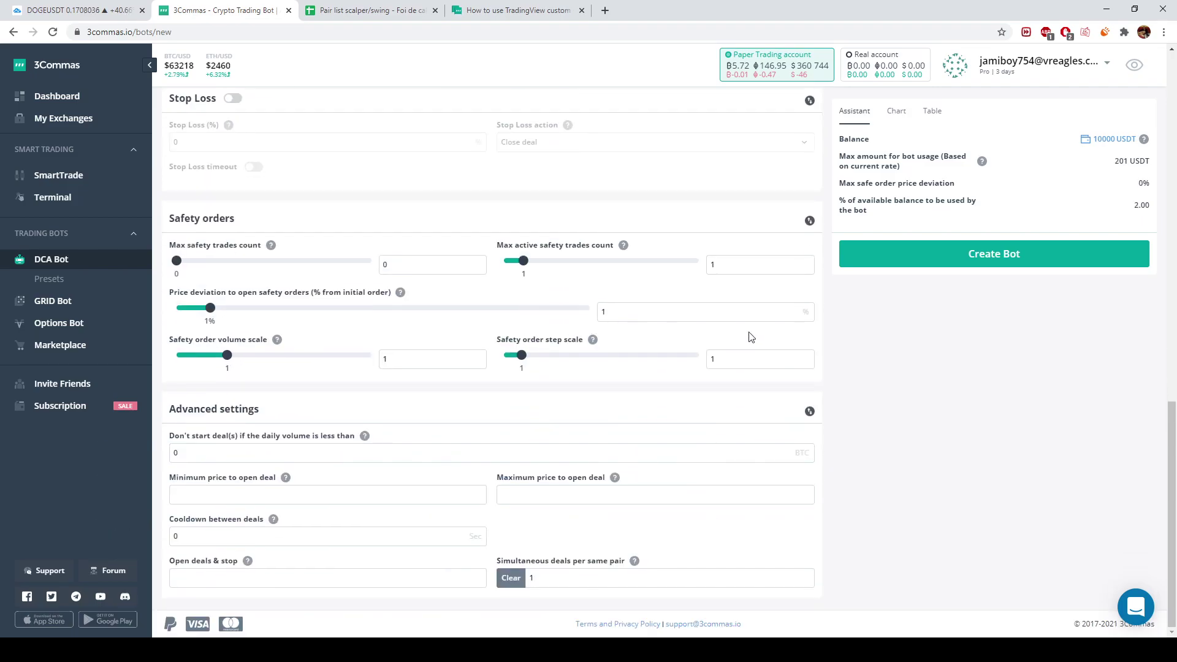
- Create the composite bot and start it
{"action": "left_click", "coordinate": [954, 257]}
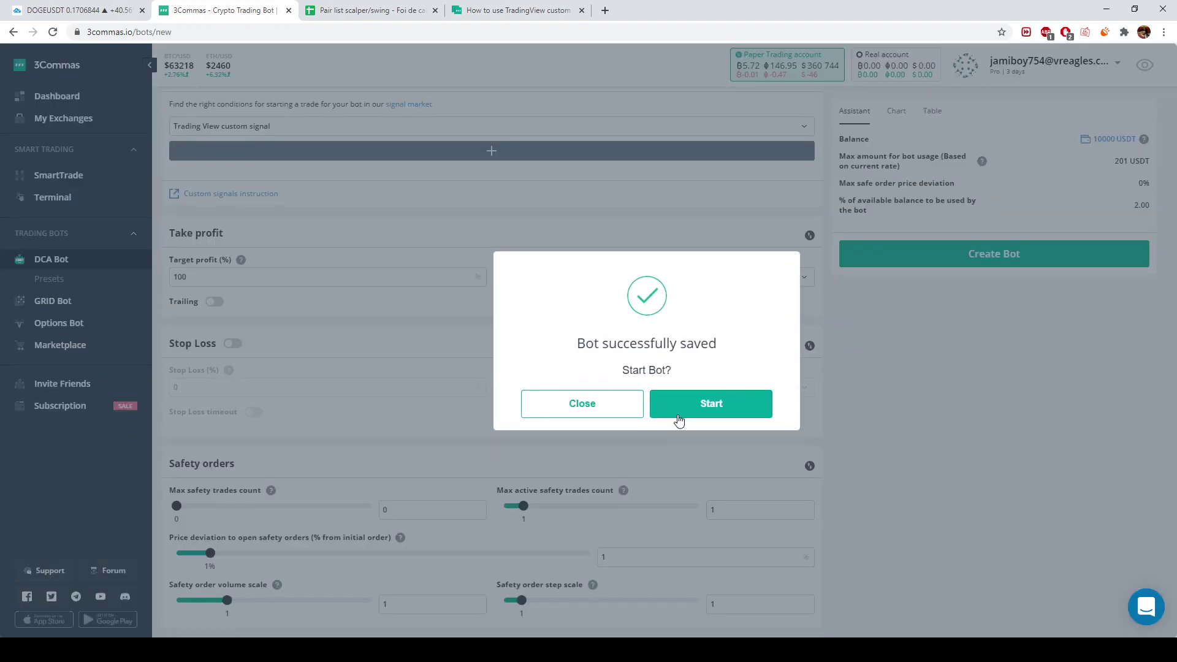
{"action": "left_click", "coordinate": [686, 407]}
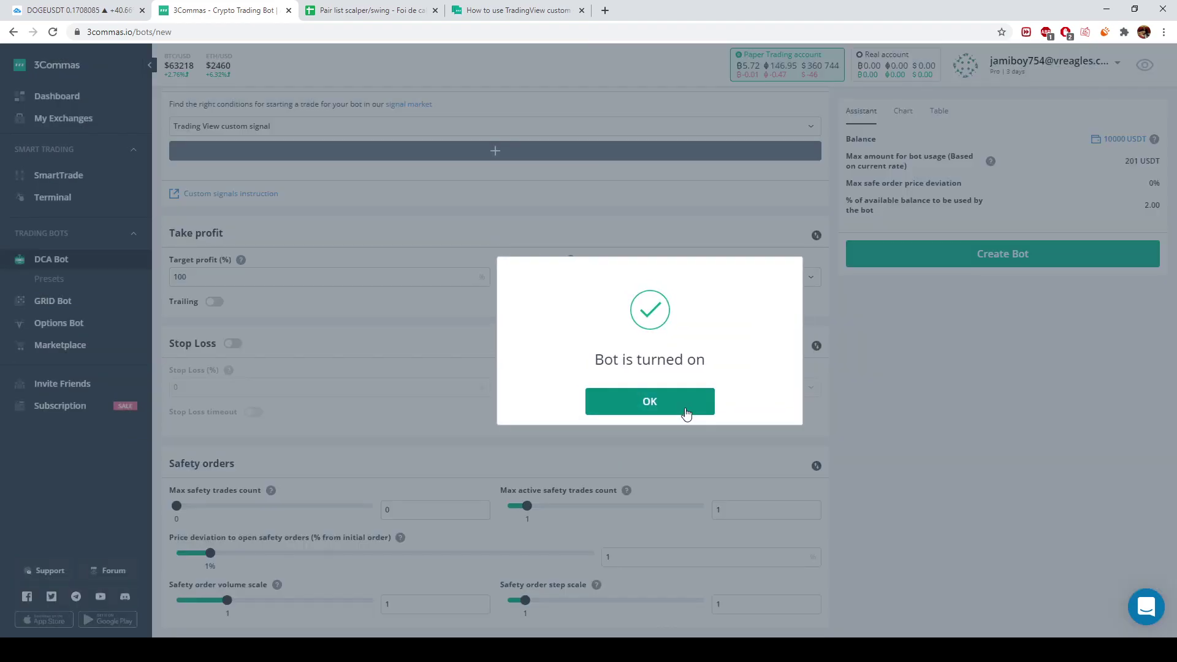
{"action": "left_click", "coordinate": [686, 411]}
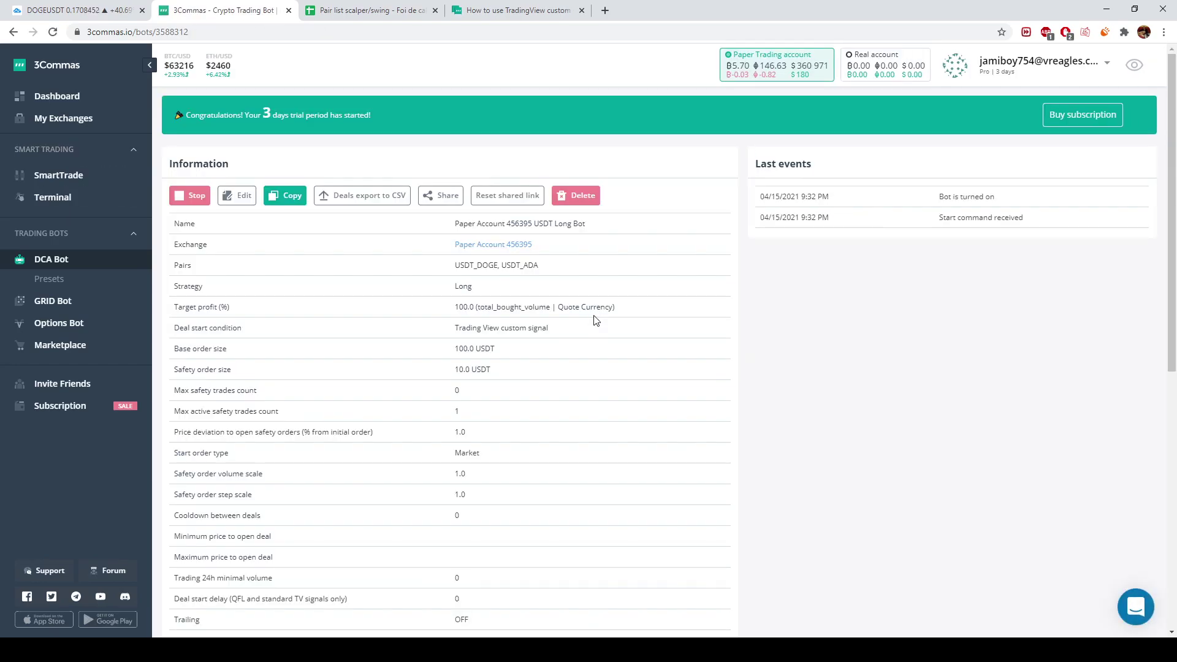
- Expand the composite bot's messages for the deal start signal and for closing the order at Market Price, and copy the deal start message
{"action": "scroll", "coordinate": [594, 320], "scroll_direction": "down", "scroll_amount": 6}
{"action": "left_click", "coordinate": [483, 374]}
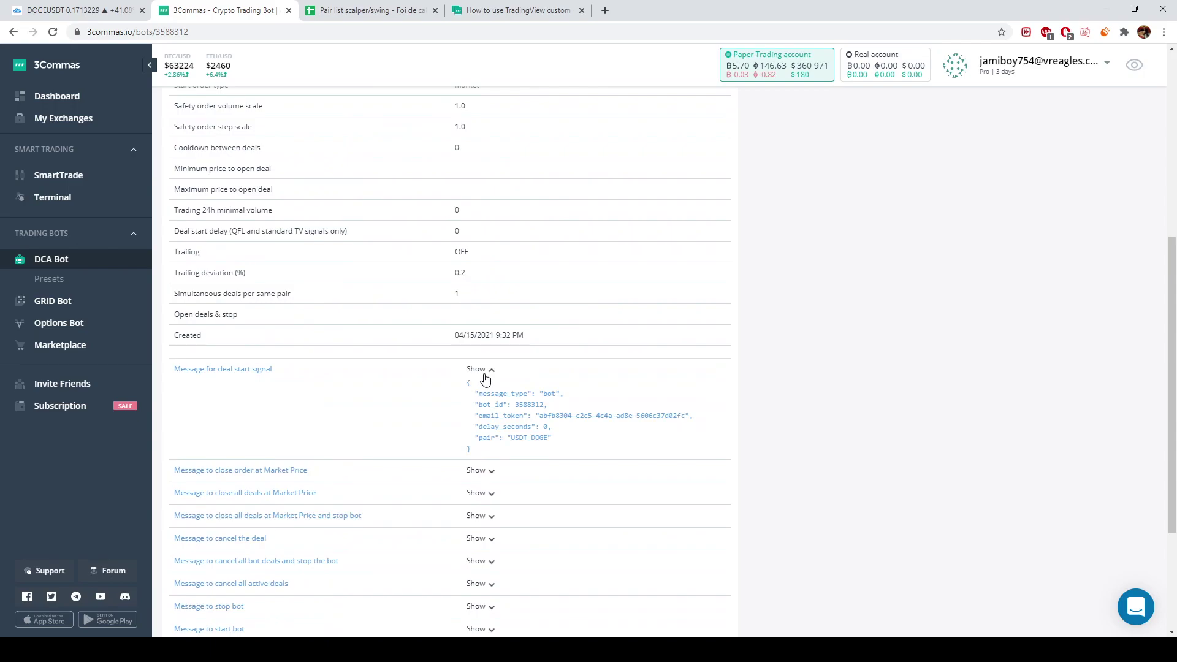
{"action": "left_click", "coordinate": [481, 470]}
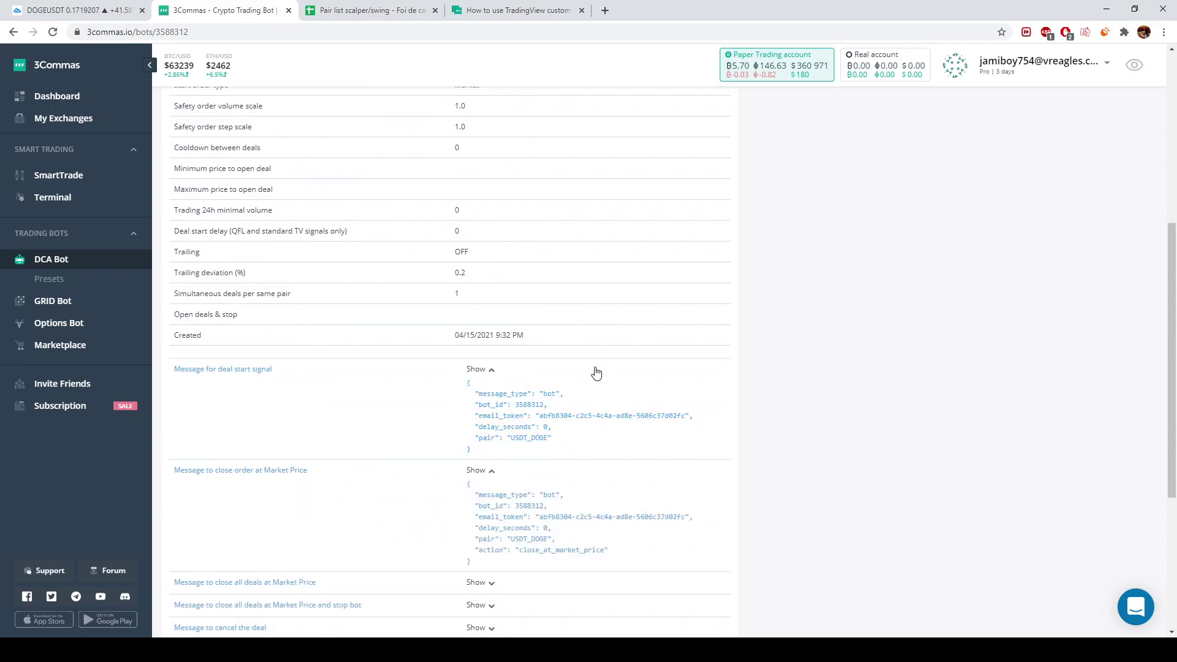
{"action": "left_click", "coordinate": [548, 407]}
- Switch to TradingView and prepare a DOGEUSDT alert for the Long signal of the 1-5 min CRYPTO indicator, firing Once Per Bar Close
{"action": "left_click", "coordinate": [80, 10]}
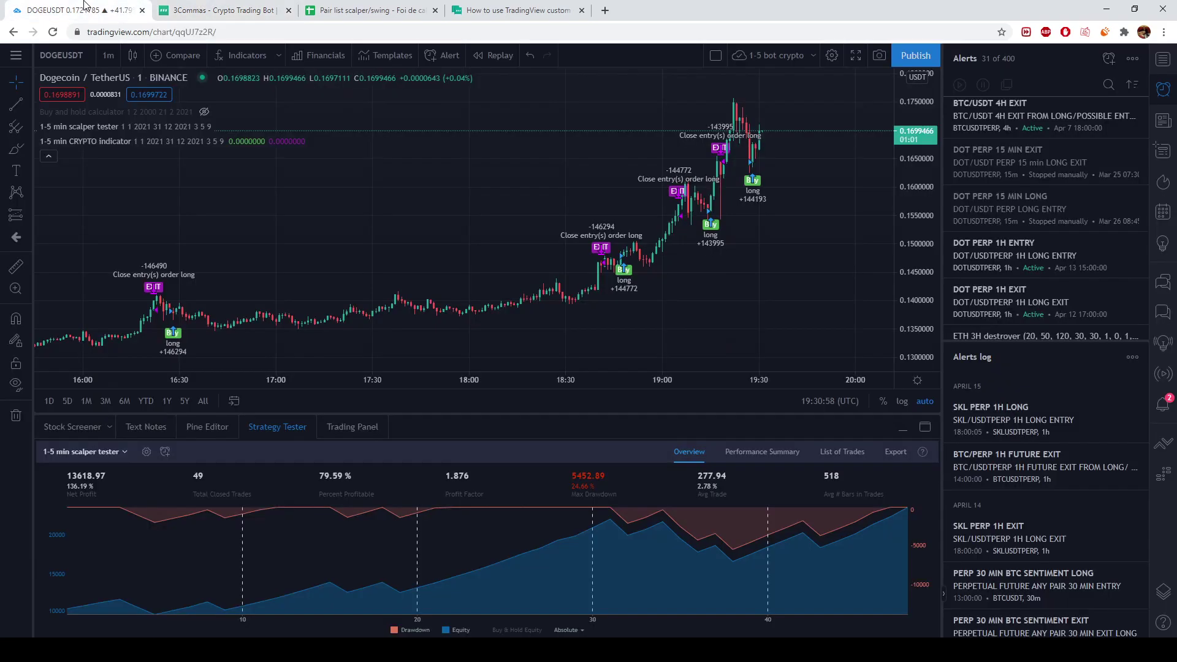
{"action": "right_click", "coordinate": [404, 211]}
{"action": "left_click", "coordinate": [466, 280]}
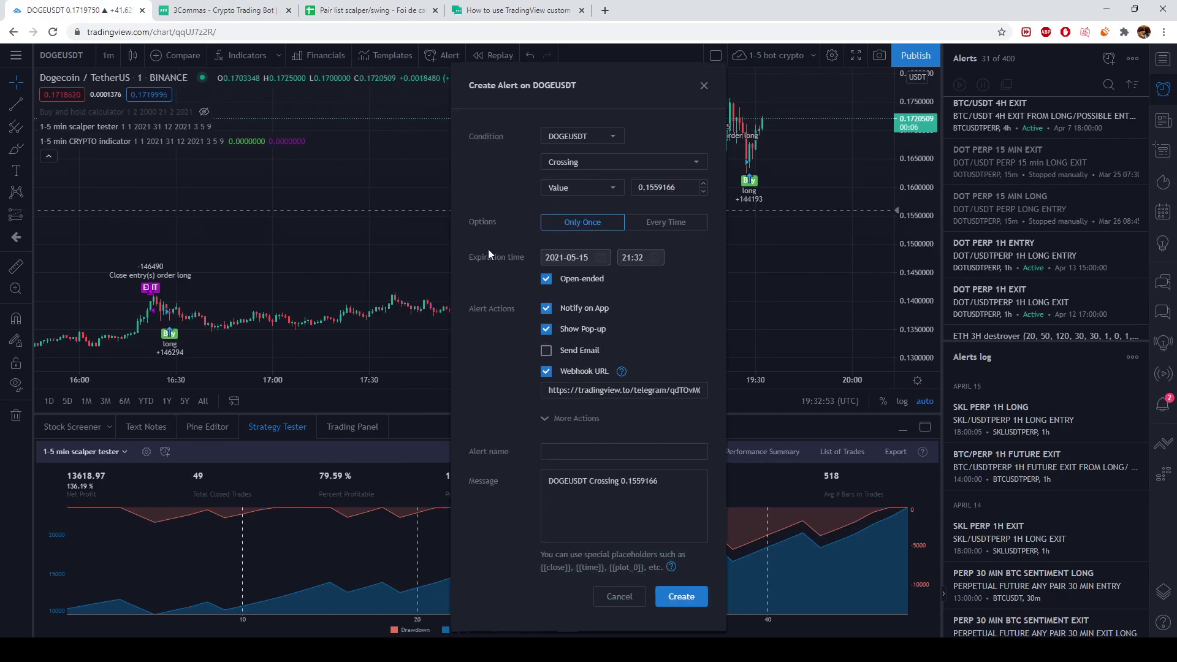
{"action": "left_click", "coordinate": [560, 141]}
{"action": "left_click", "coordinate": [573, 178]}
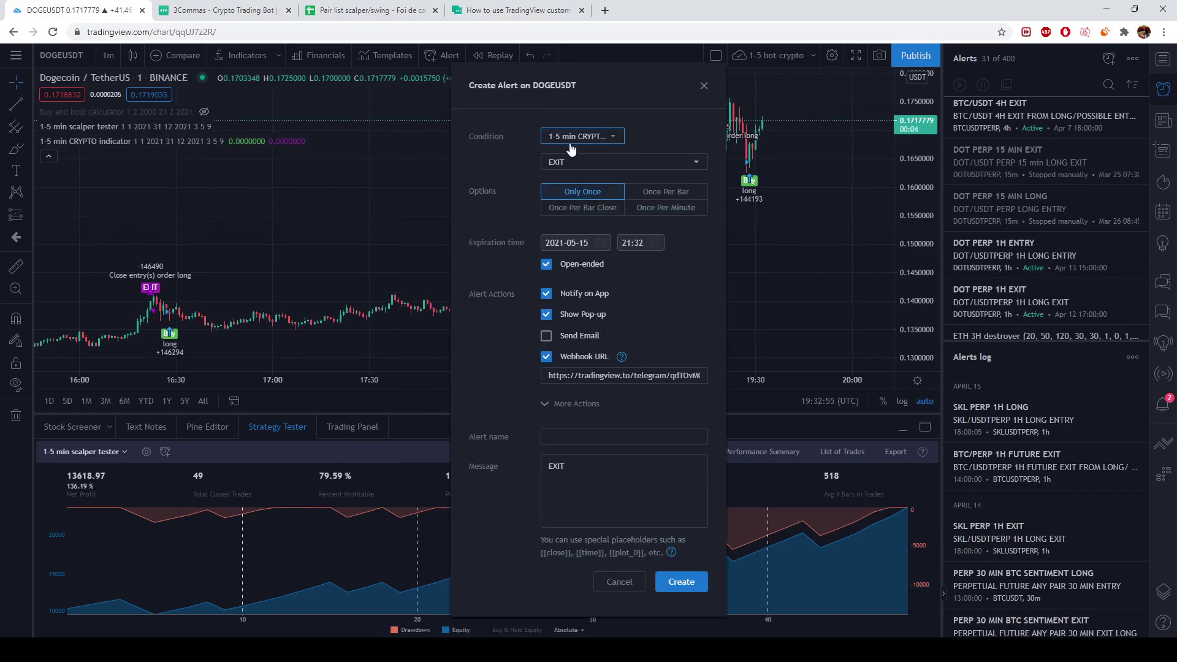
{"action": "left_click", "coordinate": [573, 136]}
{"action": "left_click", "coordinate": [571, 179]}
{"action": "left_click", "coordinate": [582, 136]}
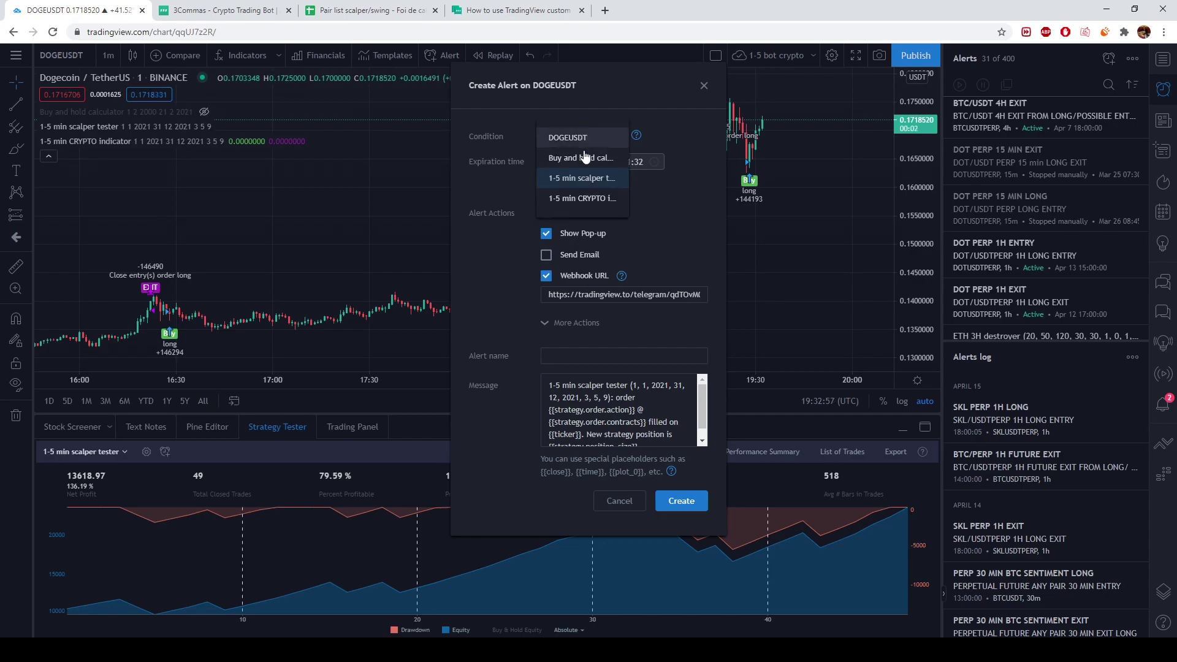
{"action": "left_click", "coordinate": [578, 158]}
{"action": "left_click", "coordinate": [573, 162]}
{"action": "left_click", "coordinate": [575, 192]}
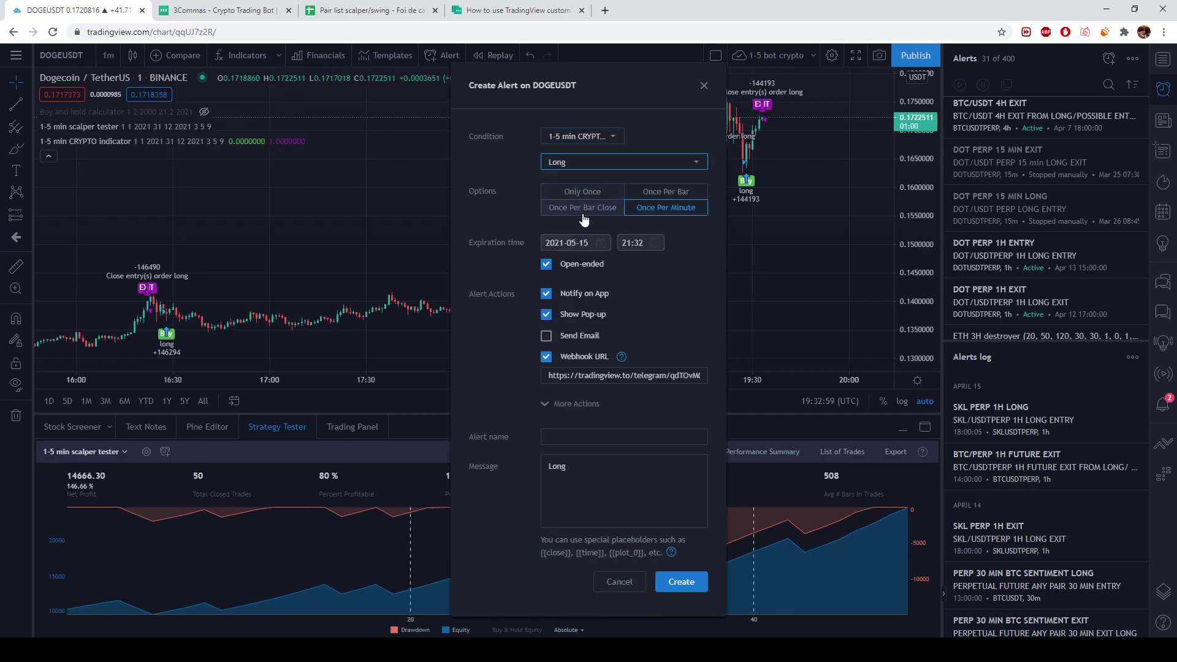
{"action": "left_click", "coordinate": [579, 207]}
- Replace the DOGEUSDT alert message with the copied deal start message, including the email token, and cancel the alert
{"action": "left_click", "coordinate": [598, 467]}
{"action": "key", "text": "ctrl+a"}
{"action": "key", "text": "ctrl+v"}
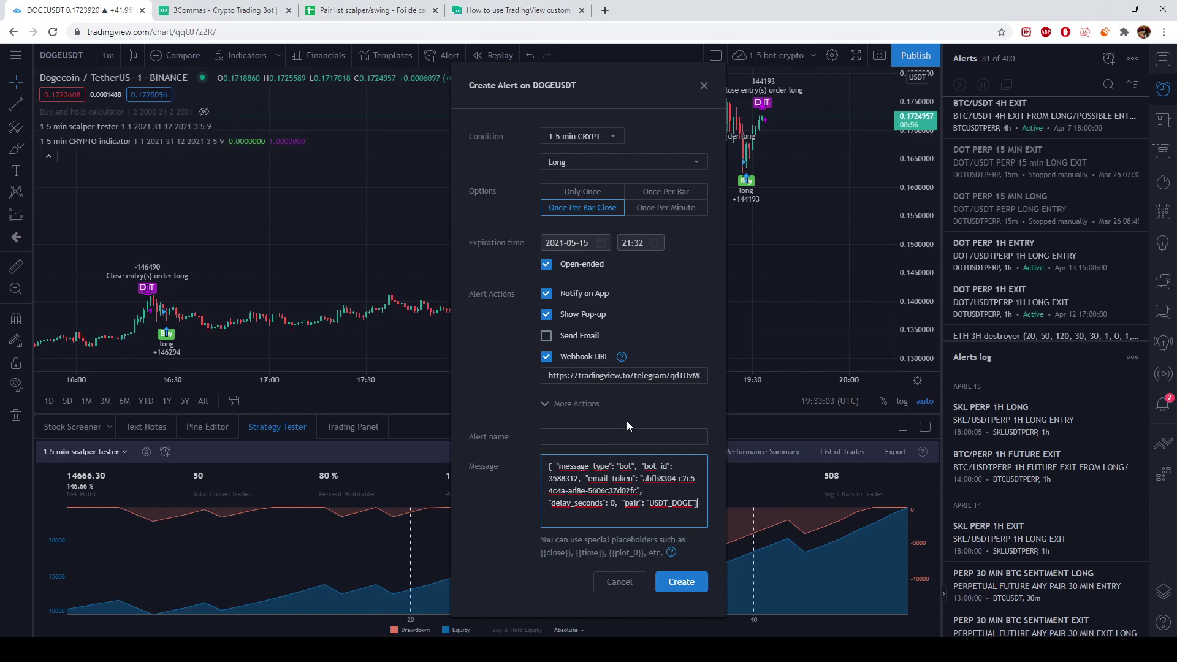
{"action": "left_click", "coordinate": [614, 579]}
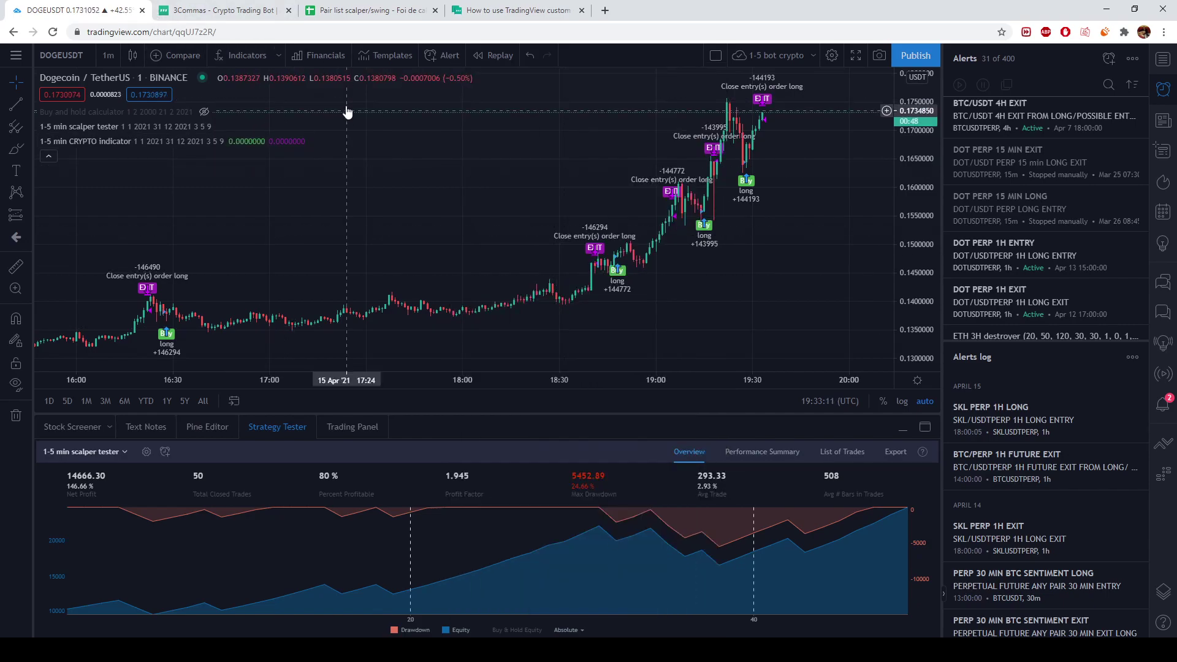
- Change the chart's symbol to ADAUSDT on Binance
{"action": "left_click", "coordinate": [61, 58]}
{"action": "type", "text": "ADAUSDT"}
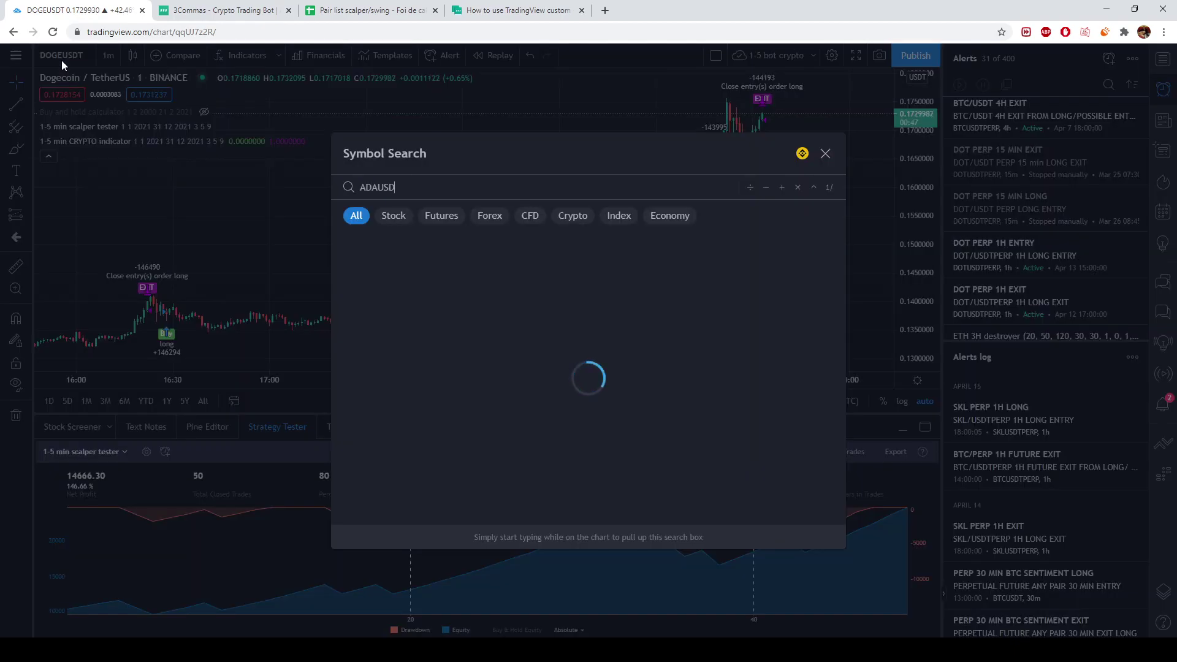
{"action": "left_click", "coordinate": [410, 240]}
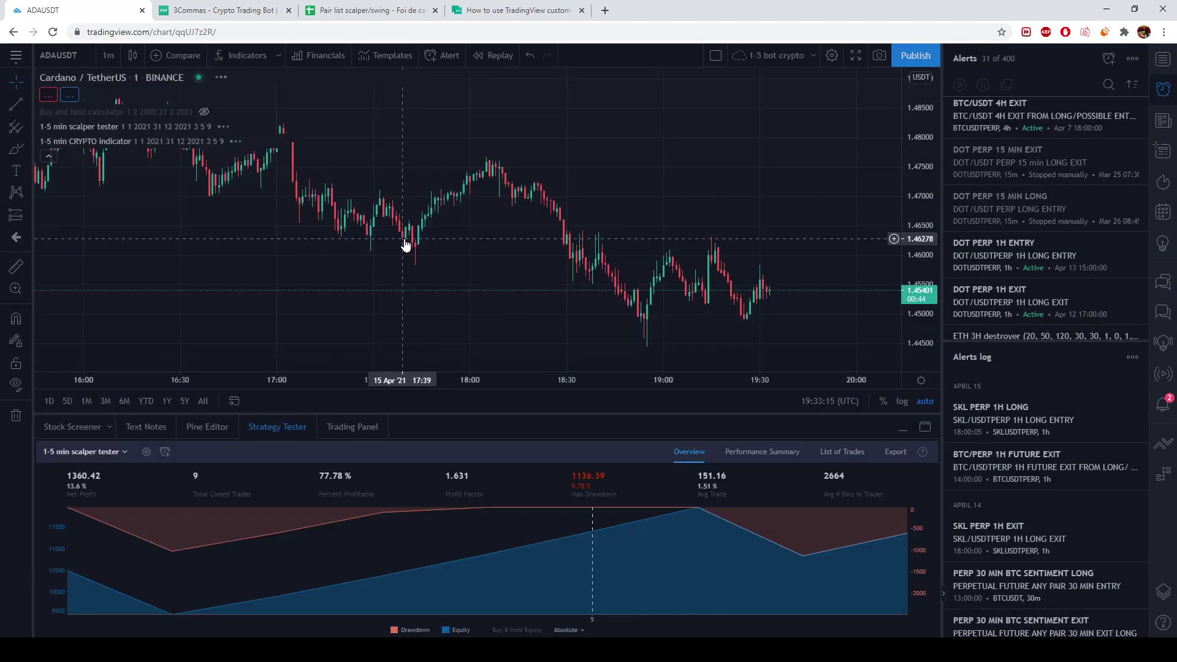
- Prepare an ADAUSDT alert for the Long signal of the 1-5 min CRYPTO indicator, firing Once Per Bar Close
{"action": "right_click", "coordinate": [647, 183]}
{"action": "left_click", "coordinate": [695, 250]}
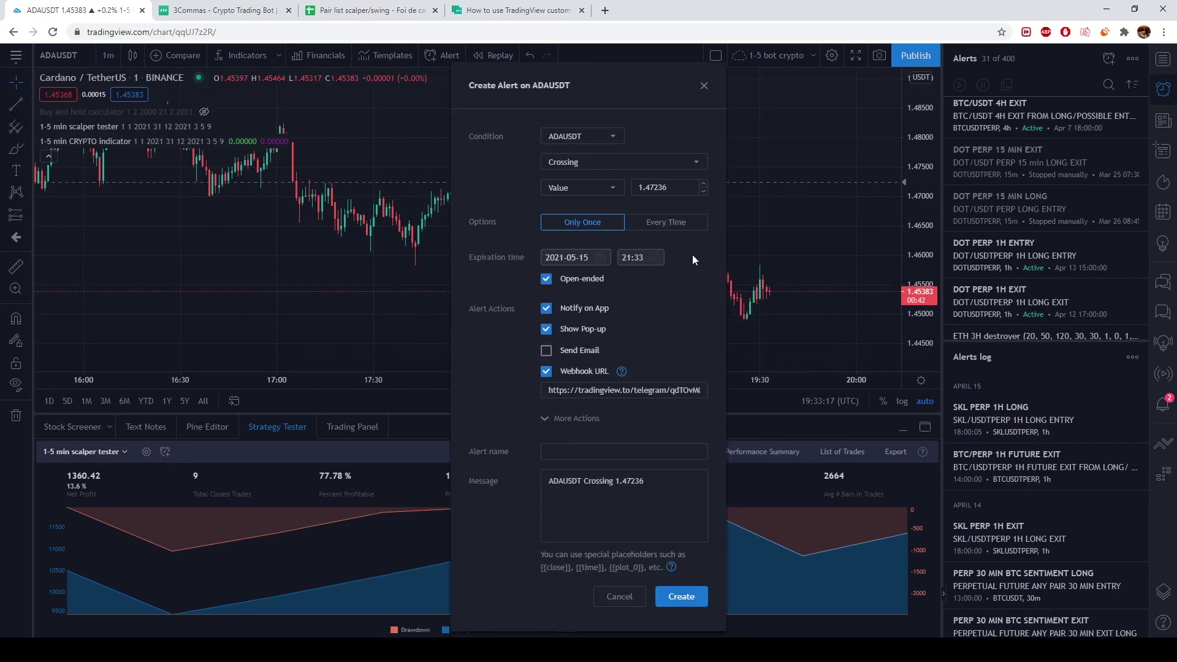
{"action": "left_click", "coordinate": [582, 136]}
{"action": "left_click", "coordinate": [588, 195]}
{"action": "left_click", "coordinate": [619, 162]}
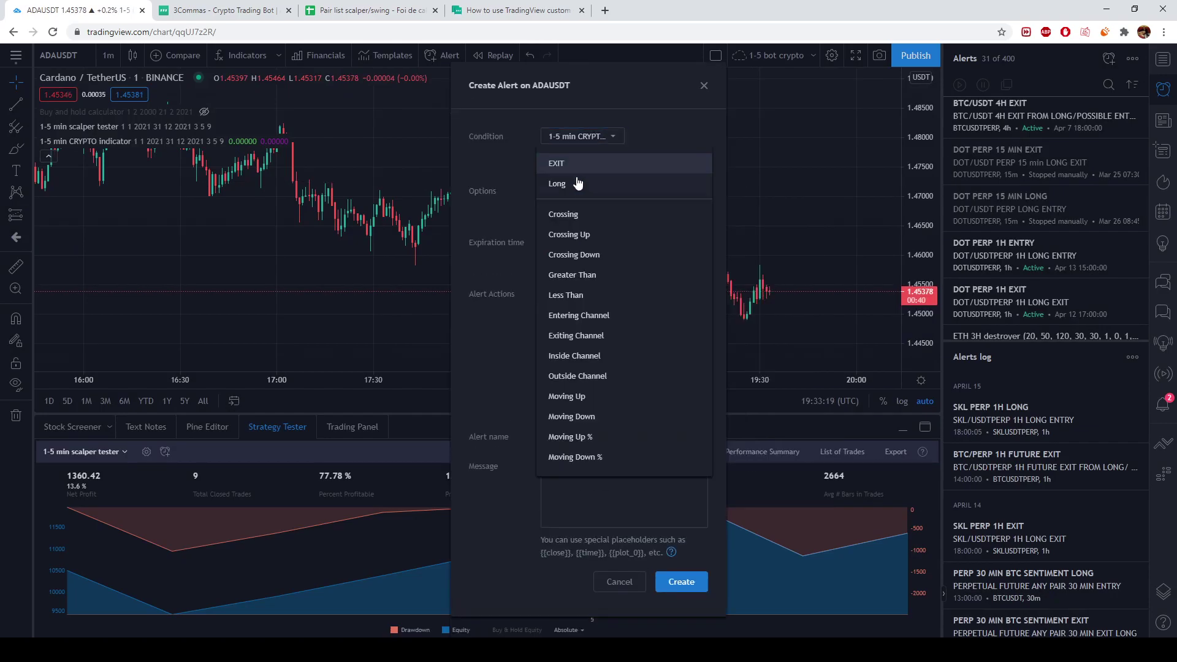
{"action": "left_click", "coordinate": [570, 184]}
{"action": "left_click", "coordinate": [580, 208]}
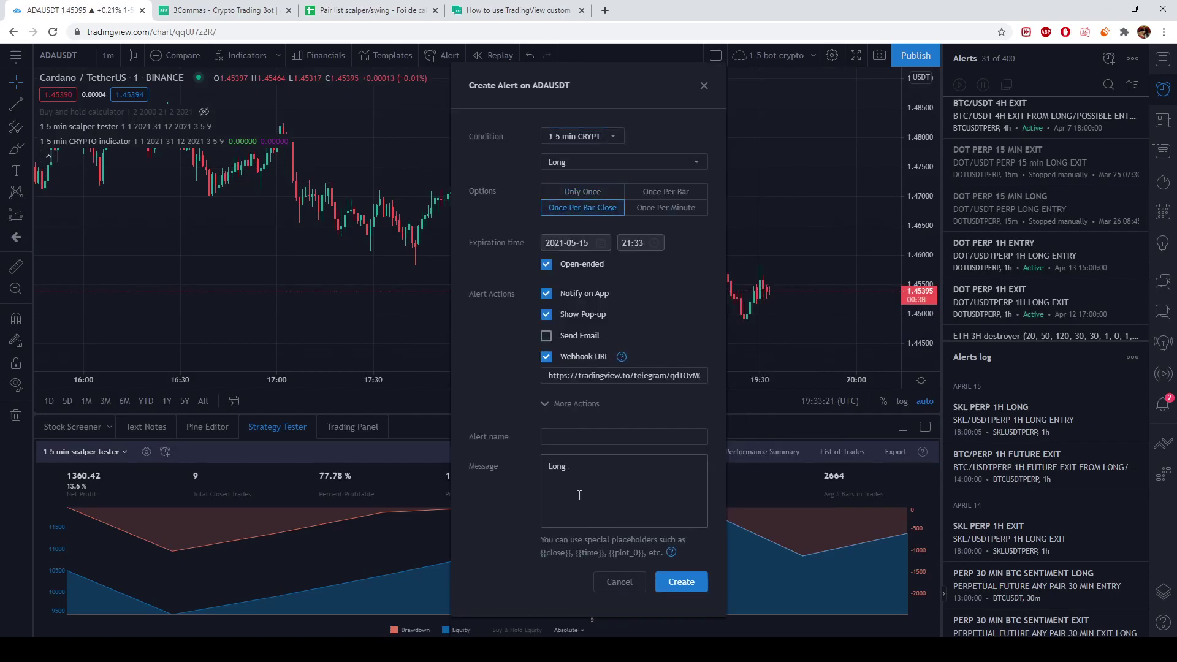
- Replace the alert message with the copied deal start message, including the email token, and change its pair to USDT_ADA
{"action": "left_click", "coordinate": [574, 506]}
{"action": "key", "text": "ctrl+a"}
{"action": "key", "text": "ctrl+v"}
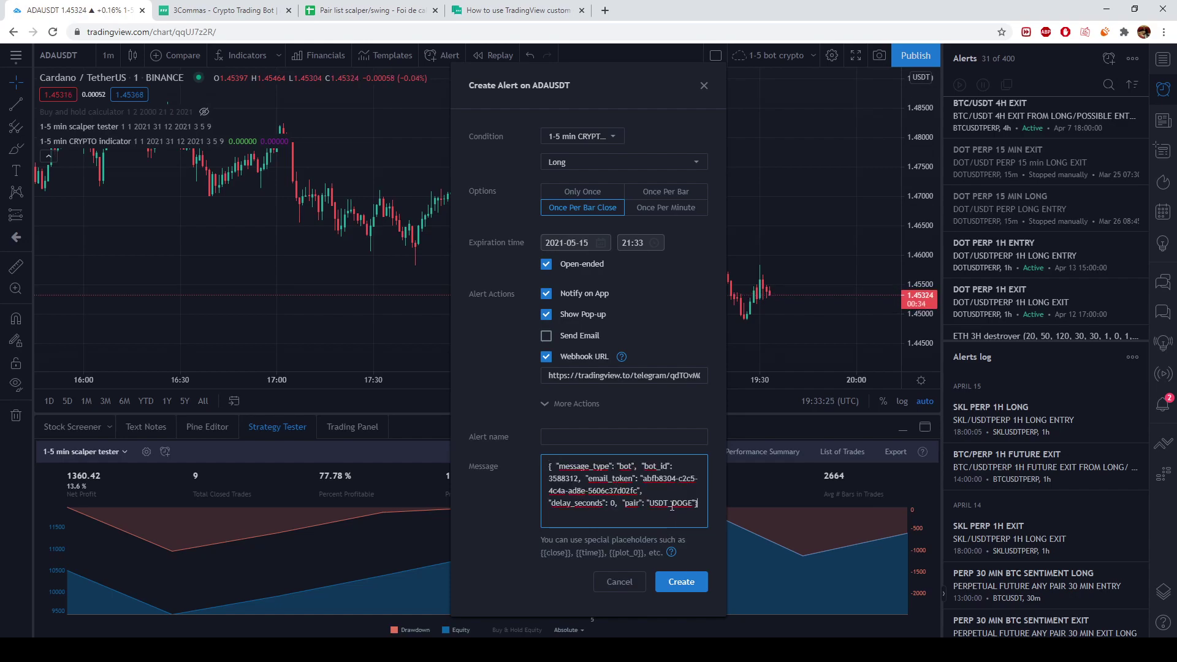
{"action": "type", "text": "ADA"}
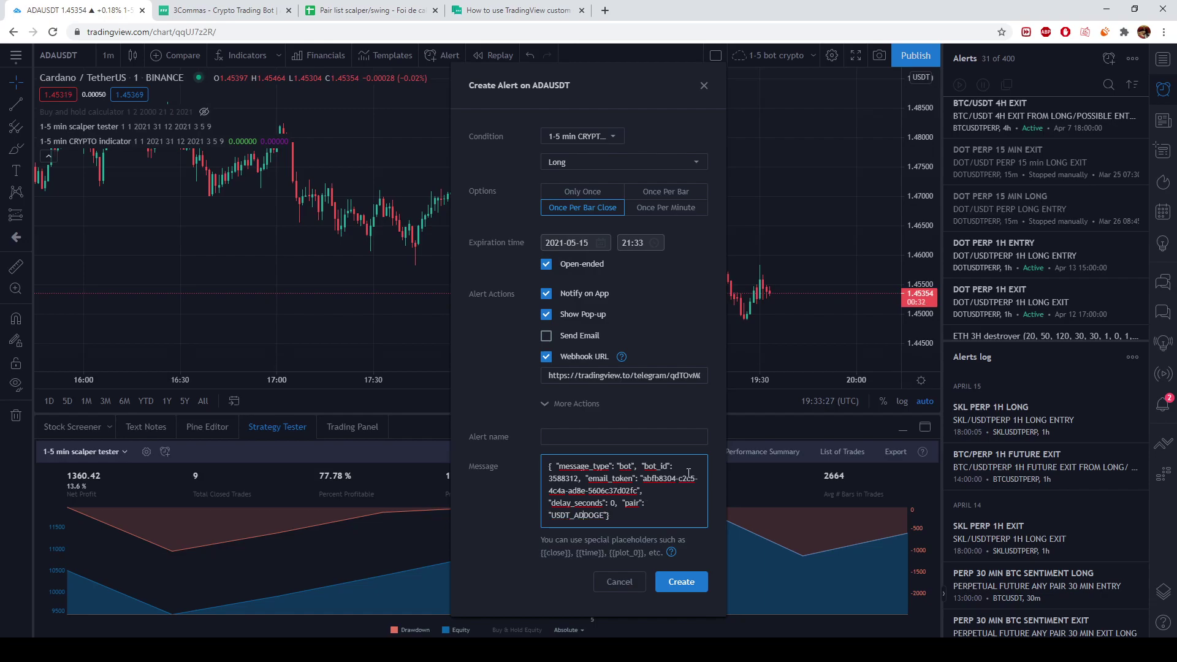
{"action": "key", "text": "Delete"}
{"action": "key", "text": "Delete"}
{"action": "key", "text": "Delete"}
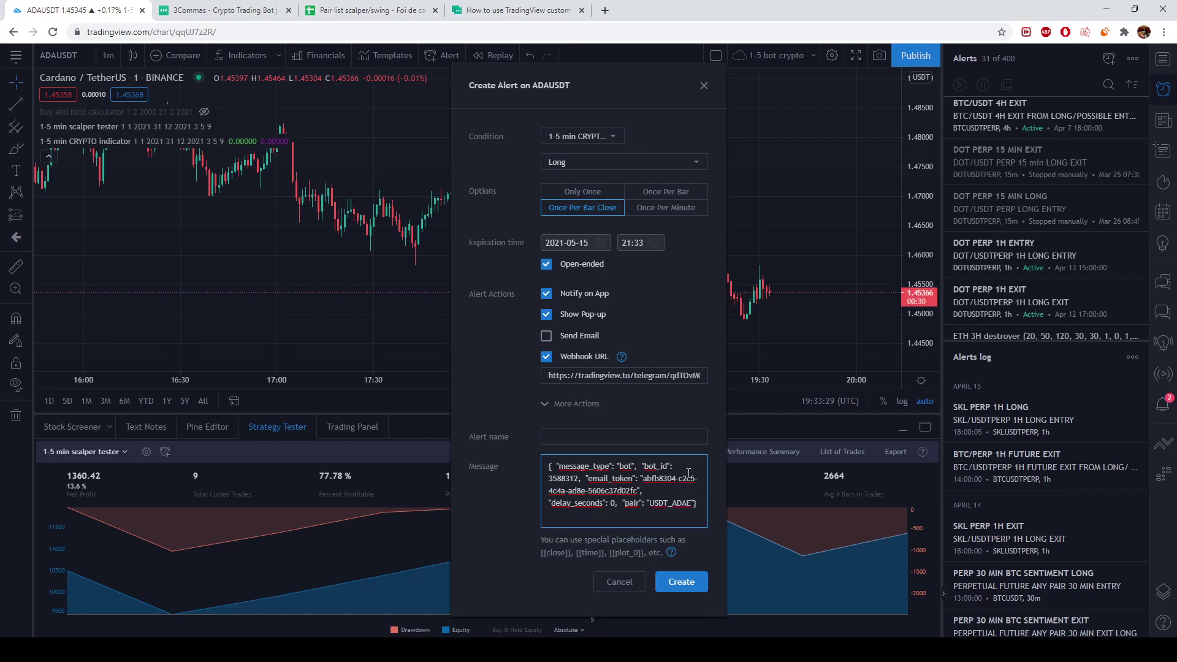
- Check the pair names in the composite bot's information on 3Commas and return to the TradingView alert
{"action": "left_click", "coordinate": [514, 11]}
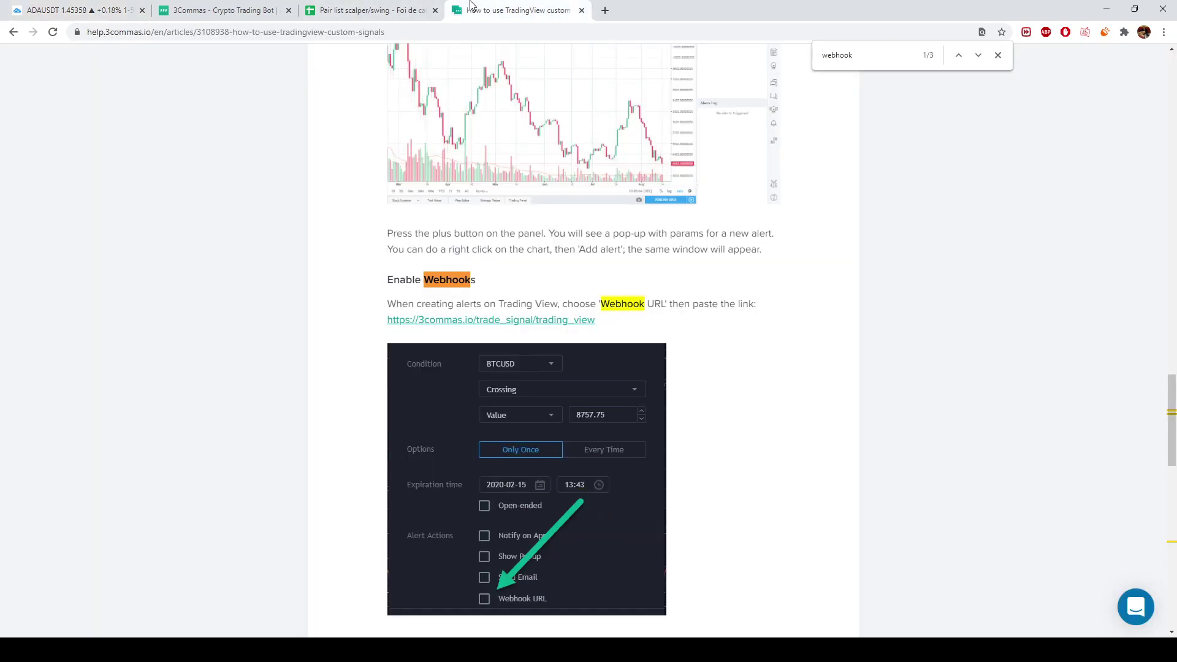
{"action": "left_click", "coordinate": [236, 10]}
{"action": "scroll", "coordinate": [442, 224], "scroll_direction": "up", "scroll_amount": 10}
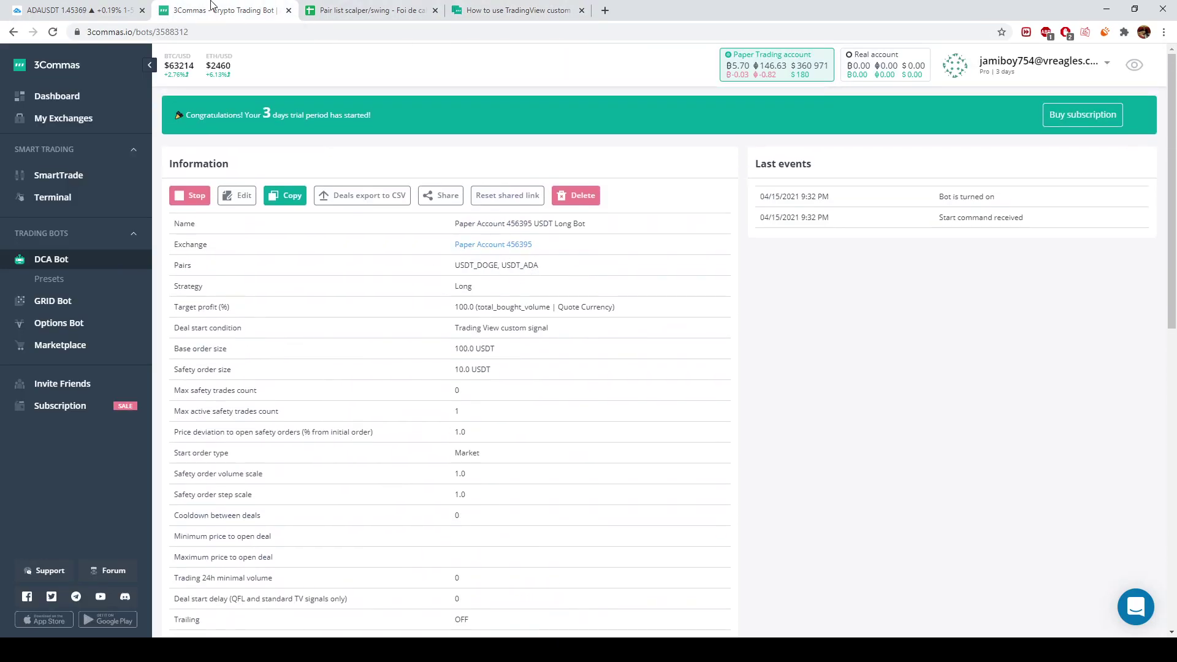
{"action": "left_click", "coordinate": [80, 8]}
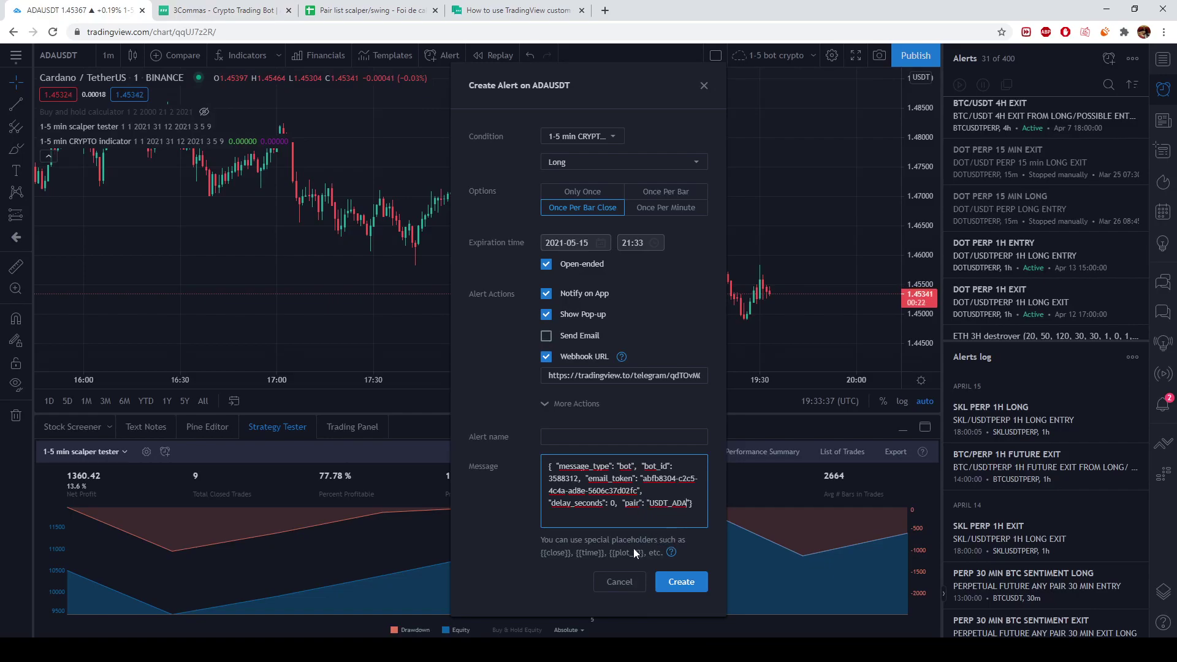
- Set the alert's signal to EXIT and replace its message with the 3Commas message to close the order at Market Price, including the email token
{"action": "left_click", "coordinate": [587, 162]}
{"action": "left_click", "coordinate": [574, 165]}
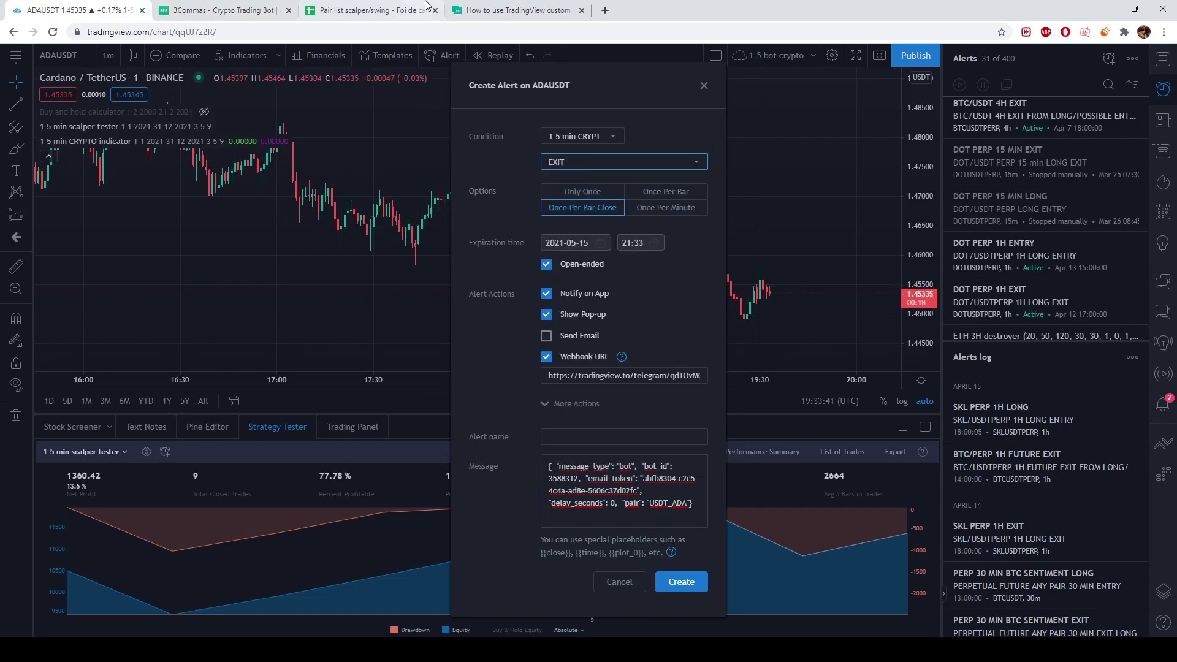
{"action": "left_click", "coordinate": [222, 10]}
{"action": "scroll", "coordinate": [457, 377], "scroll_direction": "down", "scroll_amount": 15}
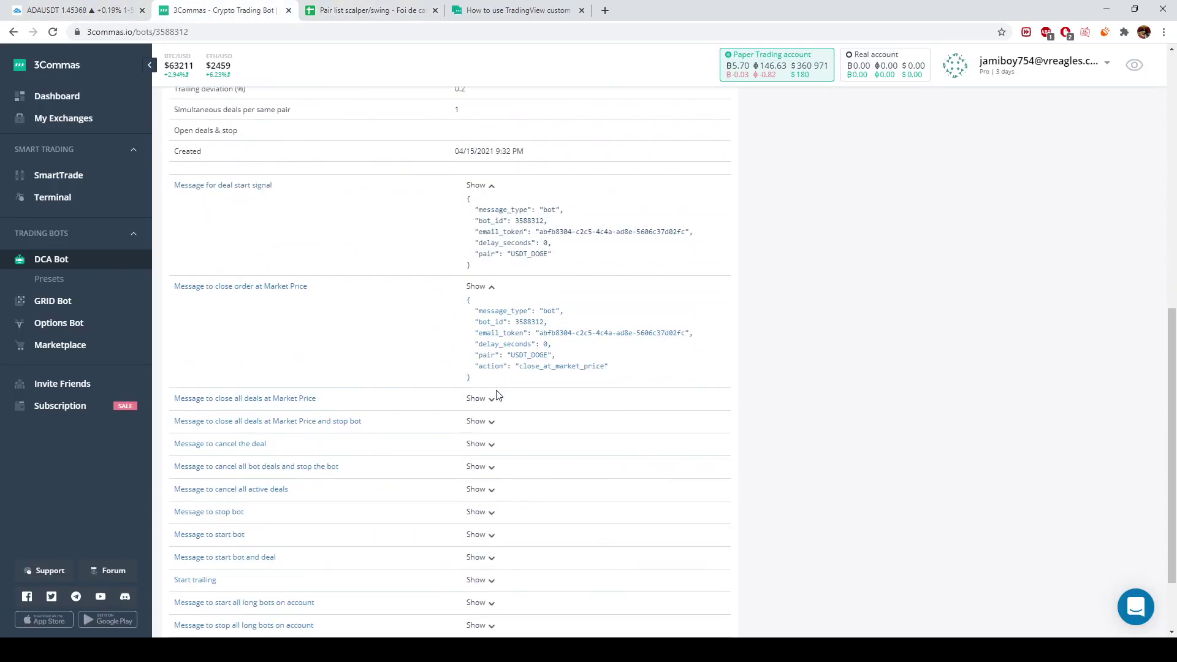
{"action": "left_click", "coordinate": [552, 334]}
{"action": "key", "text": "ctrl+shift+Tab"}
{"action": "left_click", "coordinate": [658, 507]}
{"action": "key", "text": "ctrl+a"}
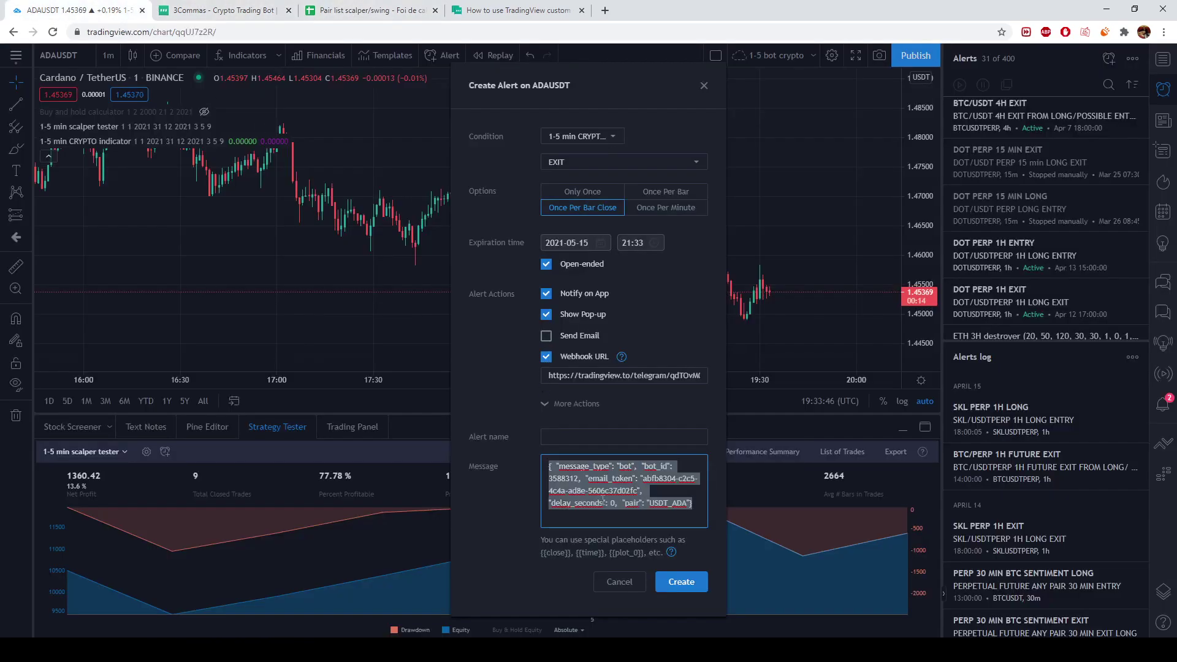
{"action": "key", "text": "ctrl+v"}
- Change the pair in the exit message to USDT_ADA and cancel the ADAUSDT alert
{"action": "double_click", "coordinate": [681, 503]}
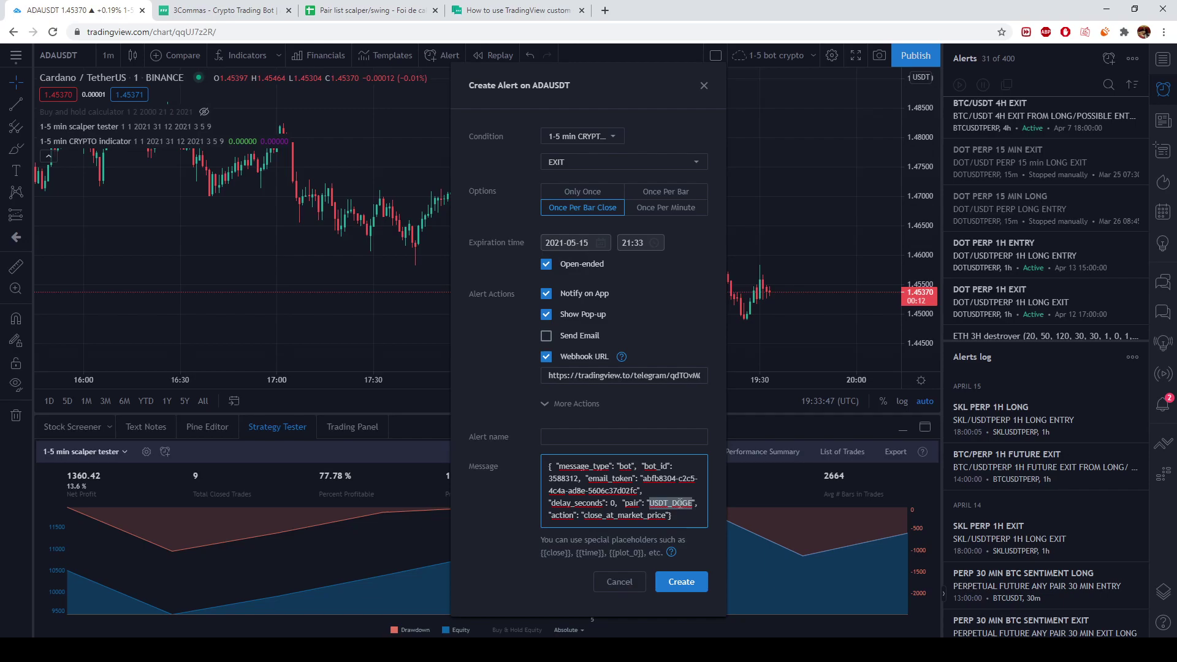
{"action": "left_click", "coordinate": [671, 508]}
{"action": "type", "text": "ADA"}
{"action": "key", "text": "Delete"}
{"action": "key", "text": "Delete"}
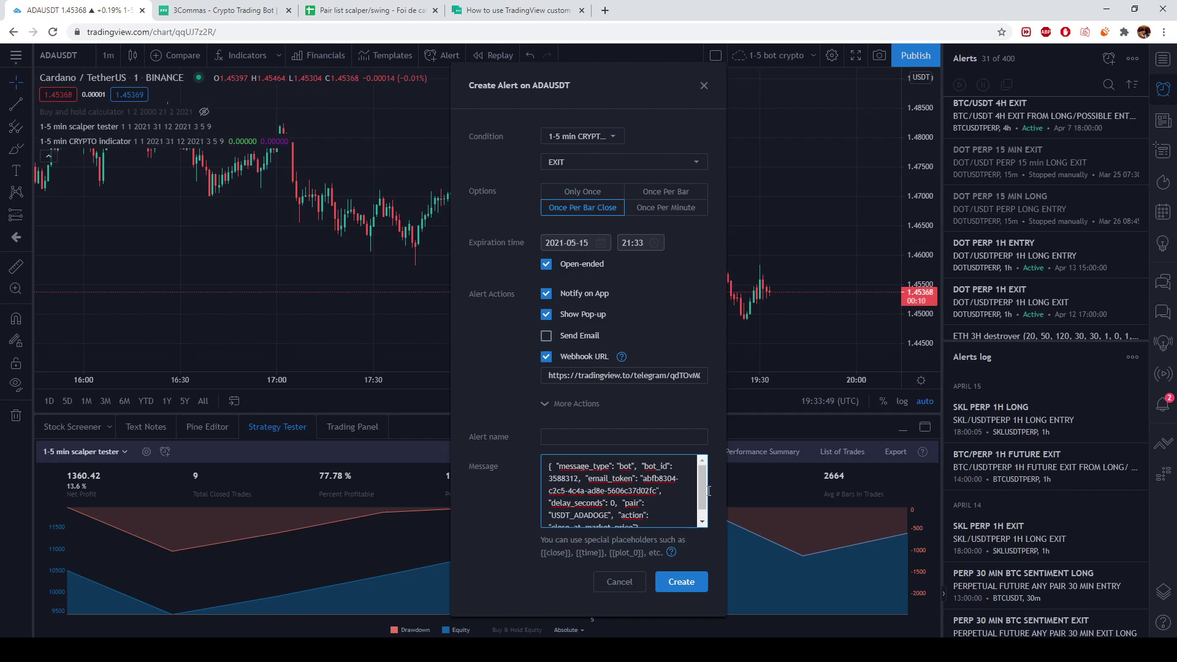
{"action": "key", "text": "Delete"}
{"action": "key", "text": "Delete"}
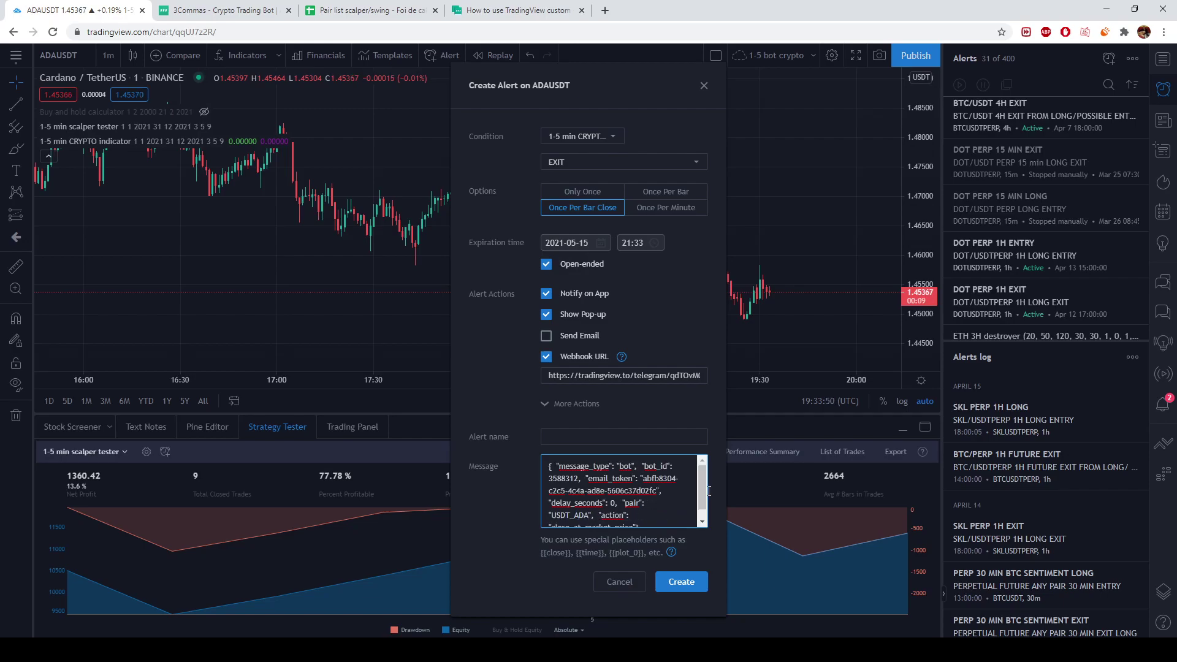
{"action": "left_click", "coordinate": [630, 581]}
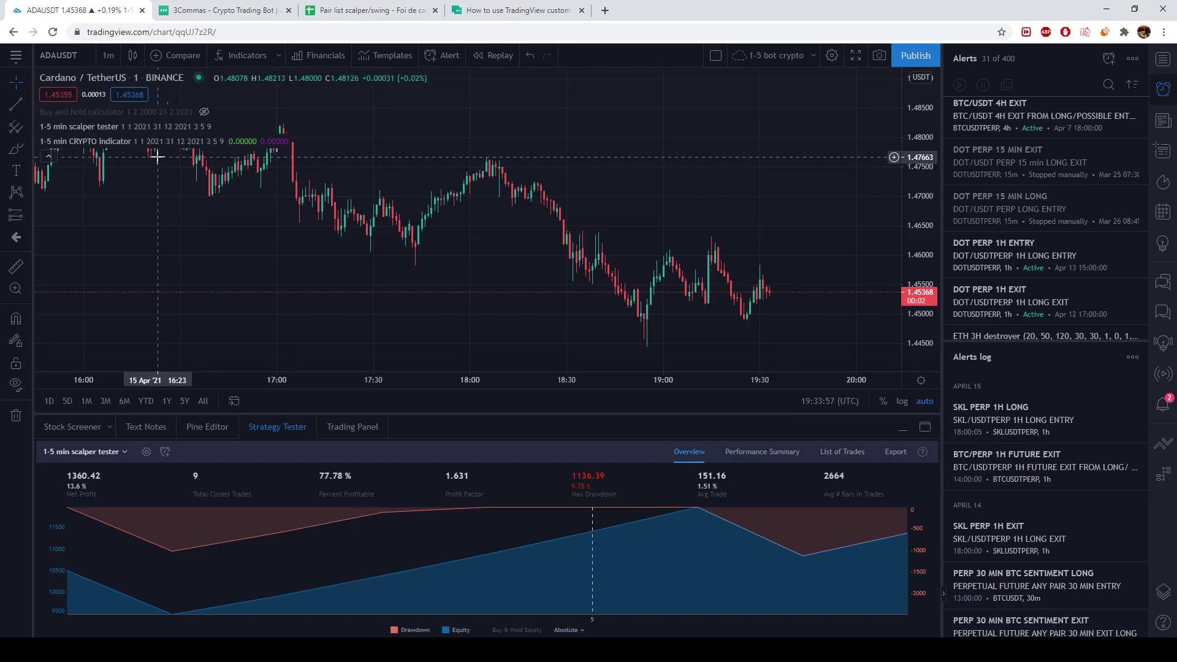
- Change the chart's symbol to BNBUSDT on Binance
{"action": "left_click", "coordinate": [48, 49]}
{"action": "type", "text": "BGNB"}
{"action": "key", "text": "BackSpace"}
{"action": "key", "text": "BackSpace"}
{"action": "key", "text": "BackSpace"}
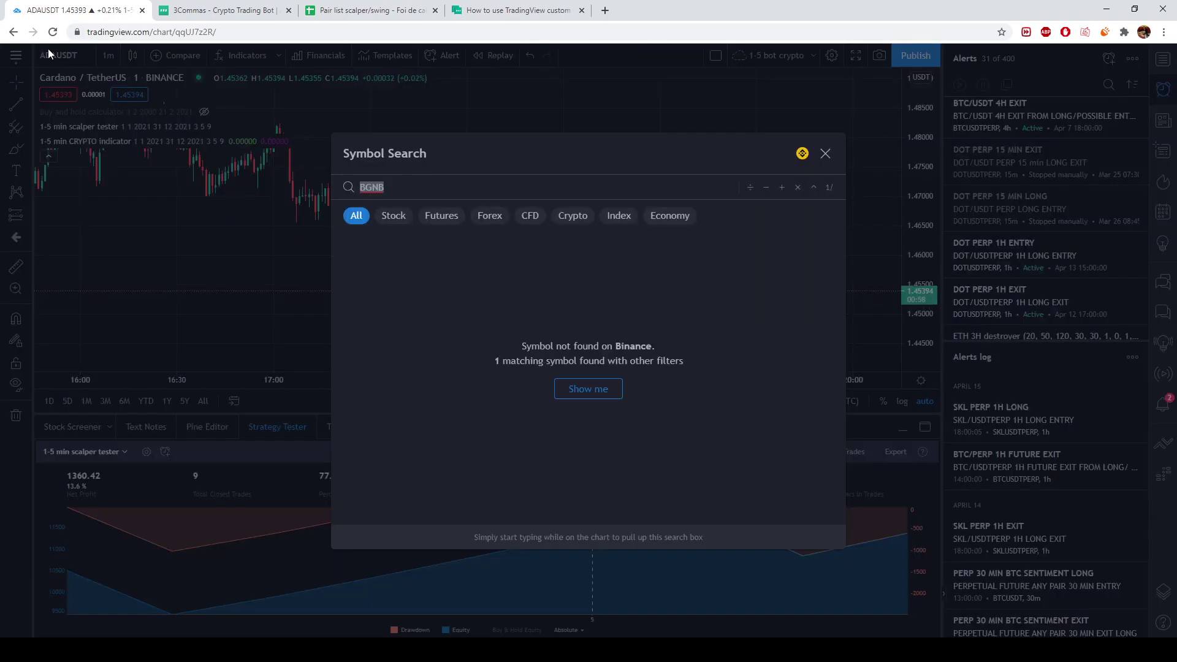
{"action": "type", "text": "NBUSDT"}
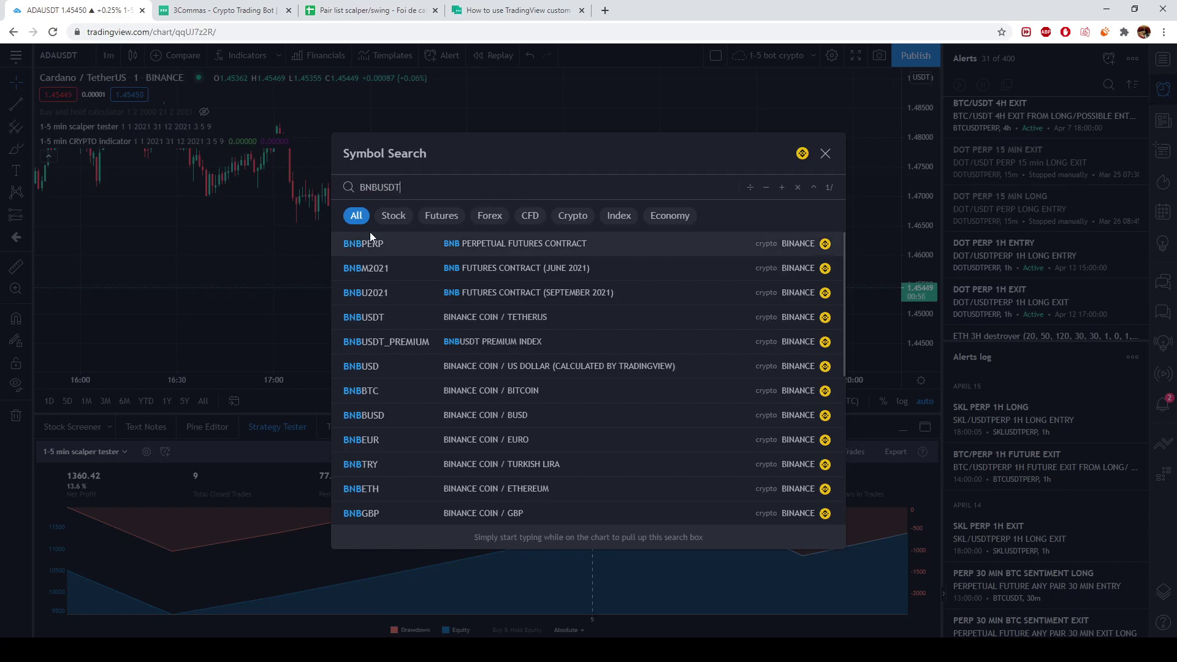
{"action": "key", "text": "Return"}
- Prepare a BNBUSDT alert for the Long signal of the 1-5 min CRYPTO indicator
{"action": "right_click", "coordinate": [396, 175]}
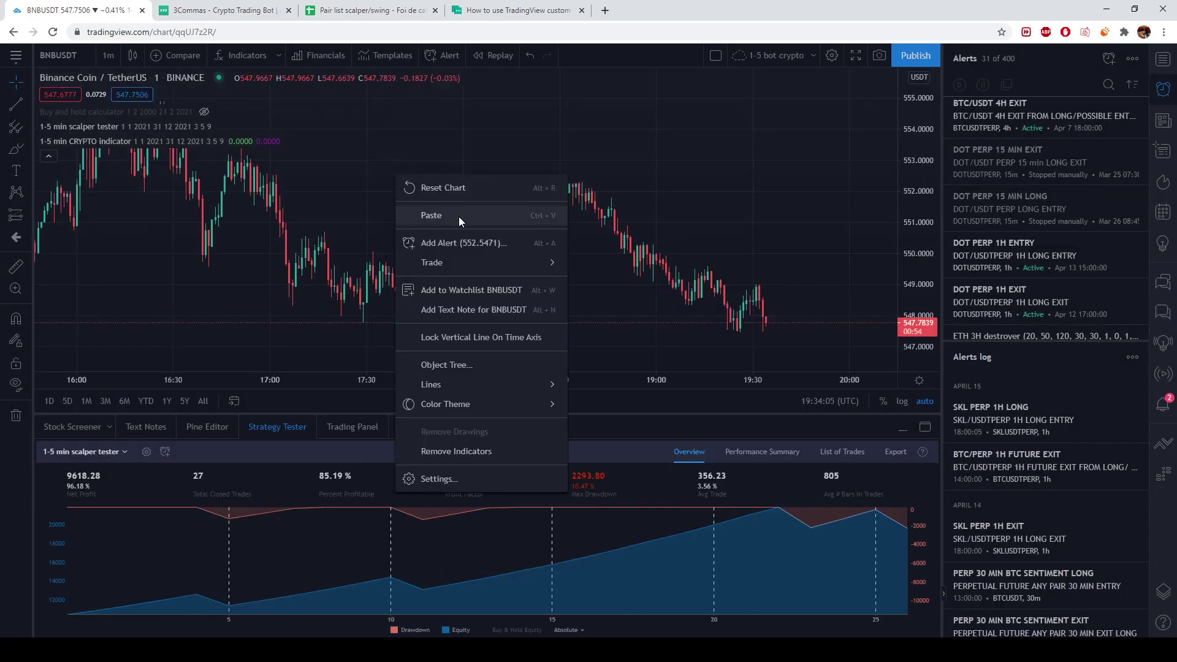
{"action": "left_click", "coordinate": [460, 240]}
{"action": "left_click", "coordinate": [607, 136]}
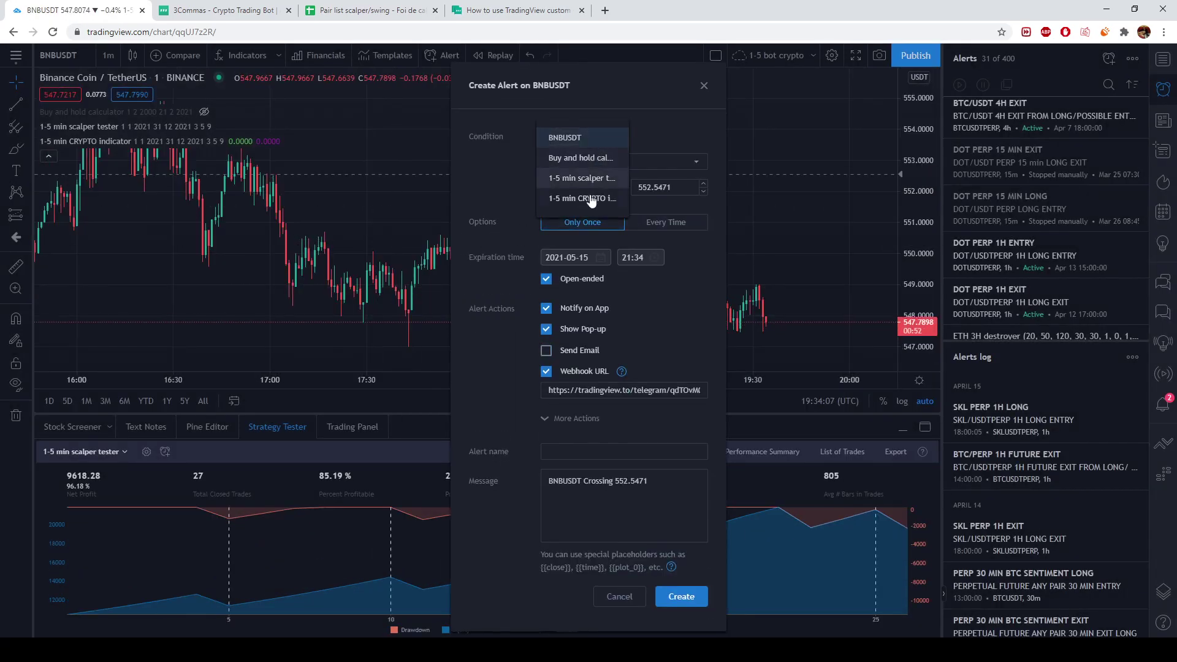
{"action": "left_click", "coordinate": [591, 199]}
{"action": "left_click", "coordinate": [583, 163]}
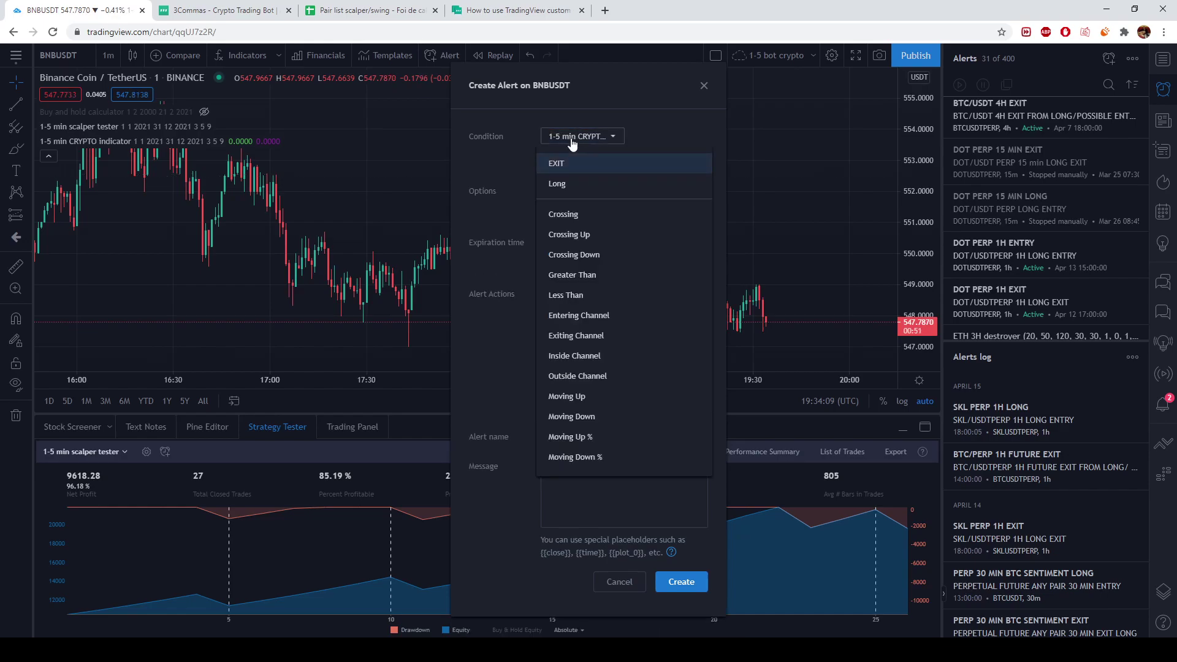
{"action": "left_click", "coordinate": [556, 184]}
- Replace the BNBUSDT alert's message with the copied 3Commas bot message for closing at market price, including the email token
{"action": "left_click", "coordinate": [610, 500]}
{"action": "key", "text": "ctrl+a"}
{"action": "key", "text": "ctrl+v"}
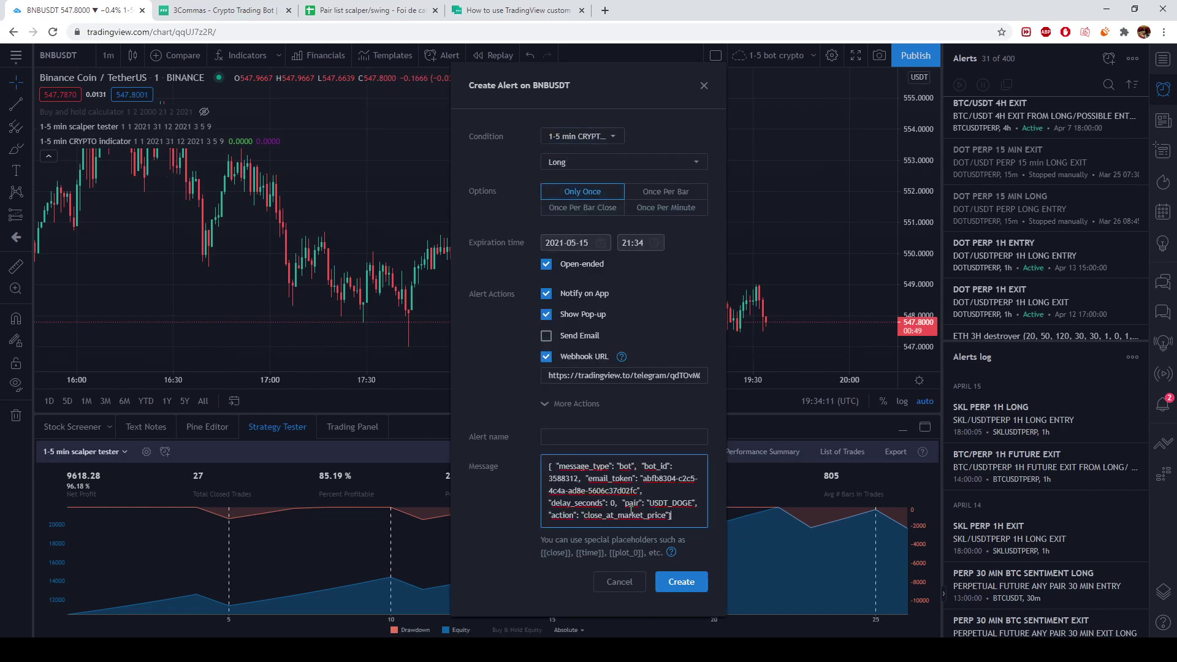
- Change the pair in the alert message to USDT_BNB and cancel the BNBUSDT alert
{"action": "left_click", "coordinate": [673, 502]}
{"action": "type", "text": "bnb"}
{"action": "key", "text": "Delete"}
{"action": "key", "text": "Delete"}
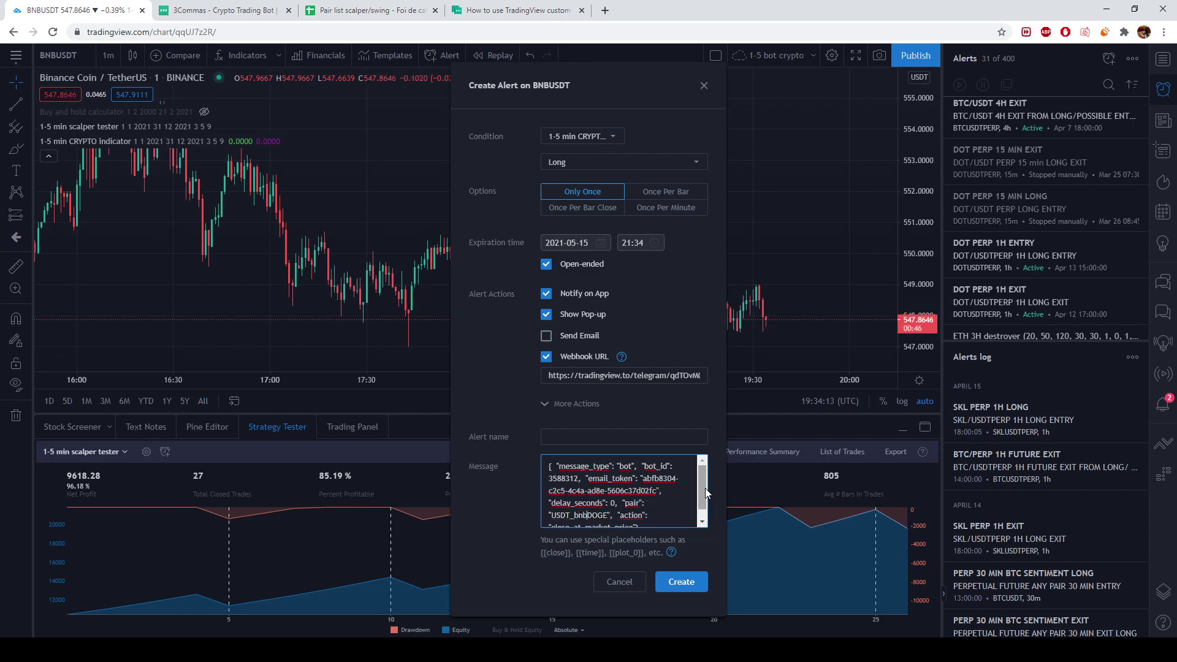
{"action": "key", "text": "BackSpace"}
{"action": "key", "text": "BackSpace"}
{"action": "key", "text": "BackSpace"}
{"action": "key", "text": "Delete"}
{"action": "key", "text": "Delete"}
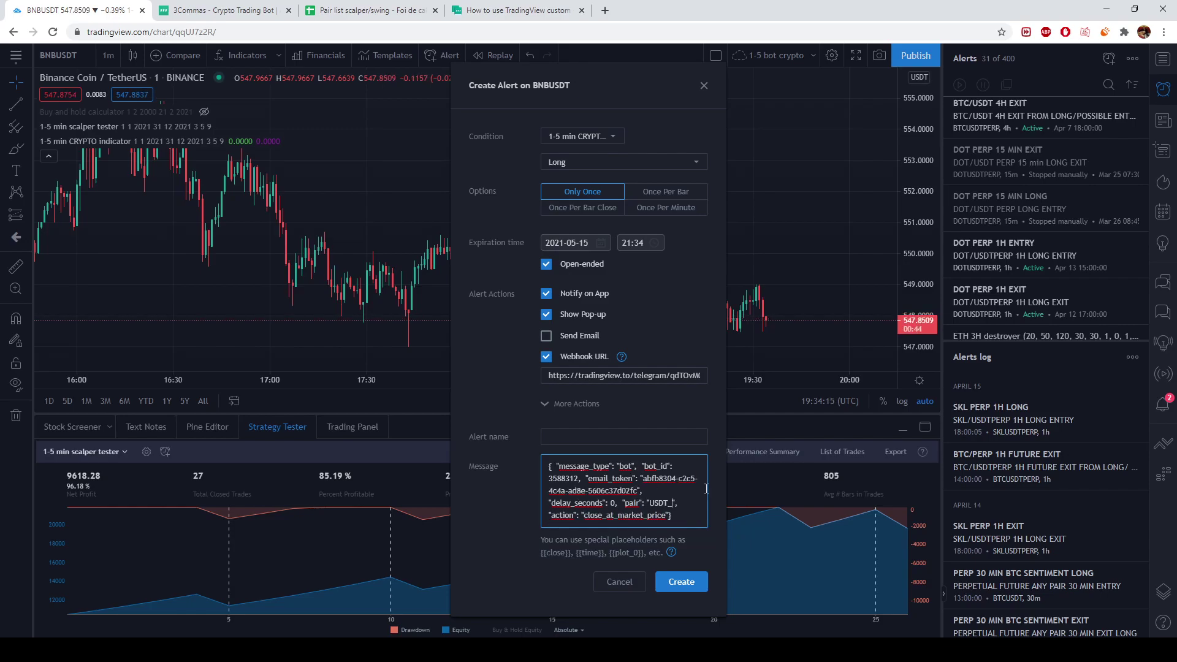
{"action": "type", "text": "BNB"}
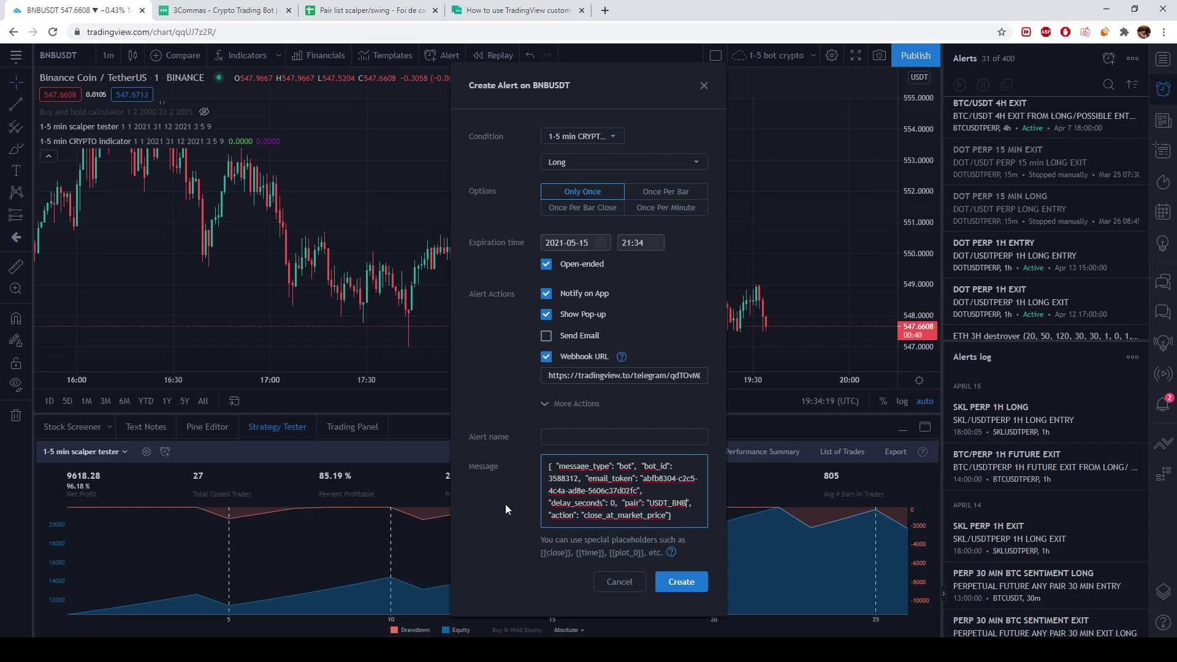
{"action": "left_click", "coordinate": [619, 581]}
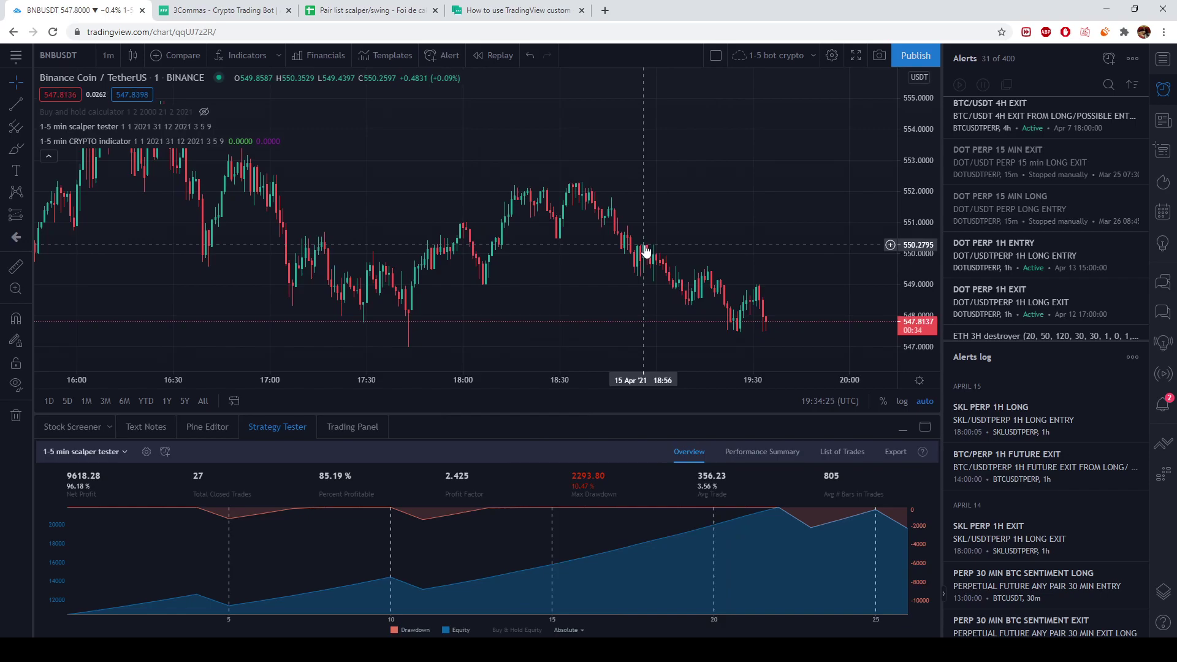
- Change the chart's symbol to DOGEUSDT on Binance and examine the recent entry and exit signals
{"action": "scroll", "coordinate": [672, 220], "scroll_direction": "down", "scroll_amount": 5}
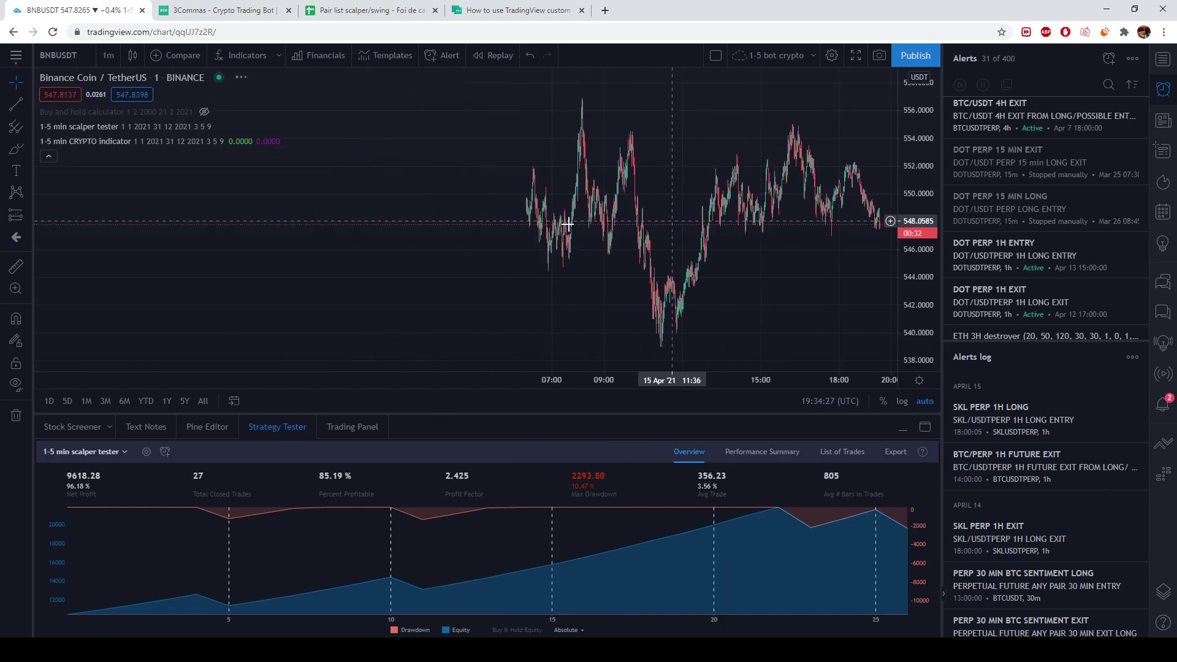
{"action": "scroll", "coordinate": [567, 224], "scroll_direction": "down", "scroll_amount": 5}
{"action": "left_click", "coordinate": [75, 53]}
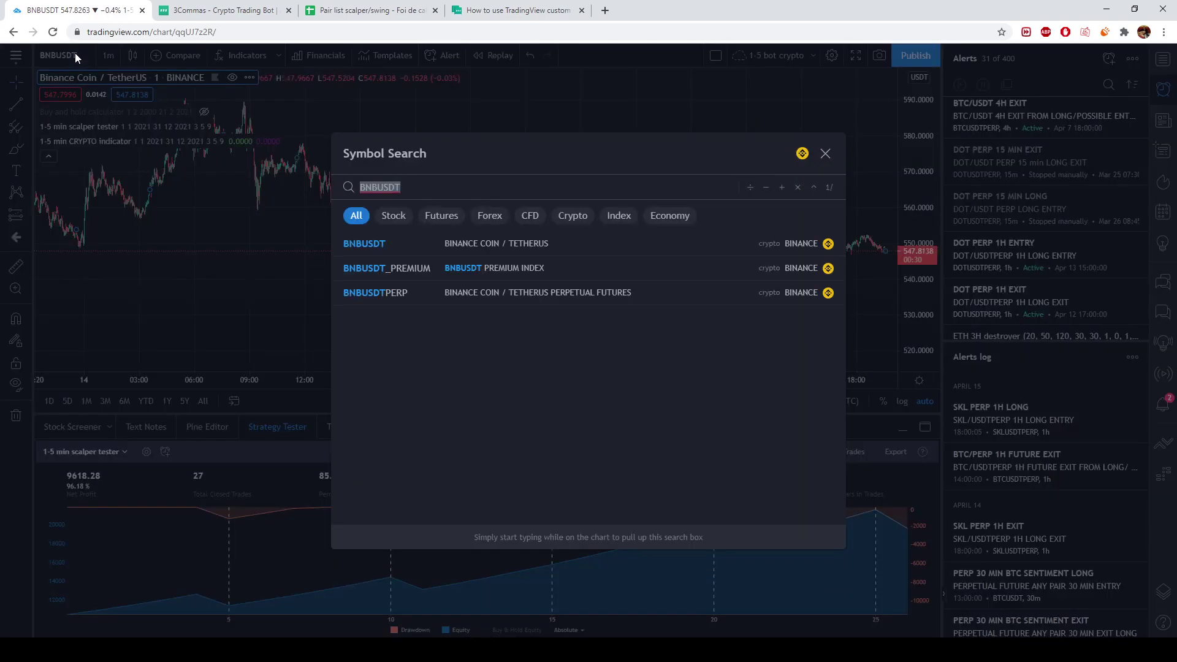
{"action": "type", "text": "DOGEUSDT"}
{"action": "left_click", "coordinate": [481, 242]}
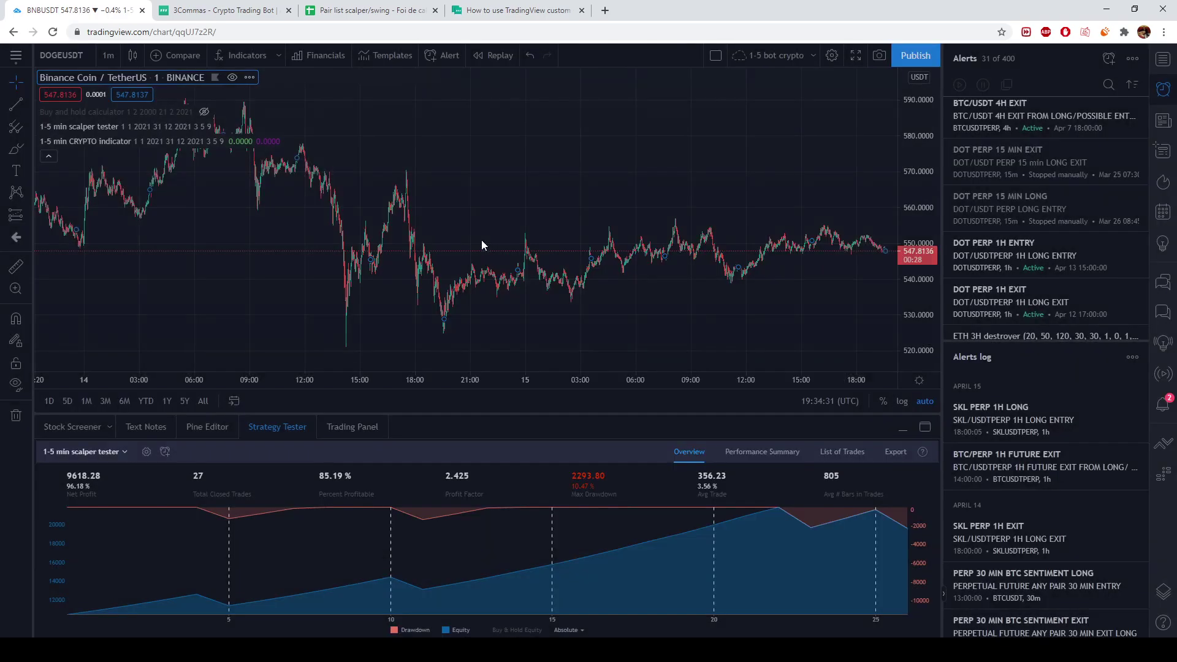
{"action": "scroll", "coordinate": [666, 224], "scroll_direction": "up", "scroll_amount": 8}
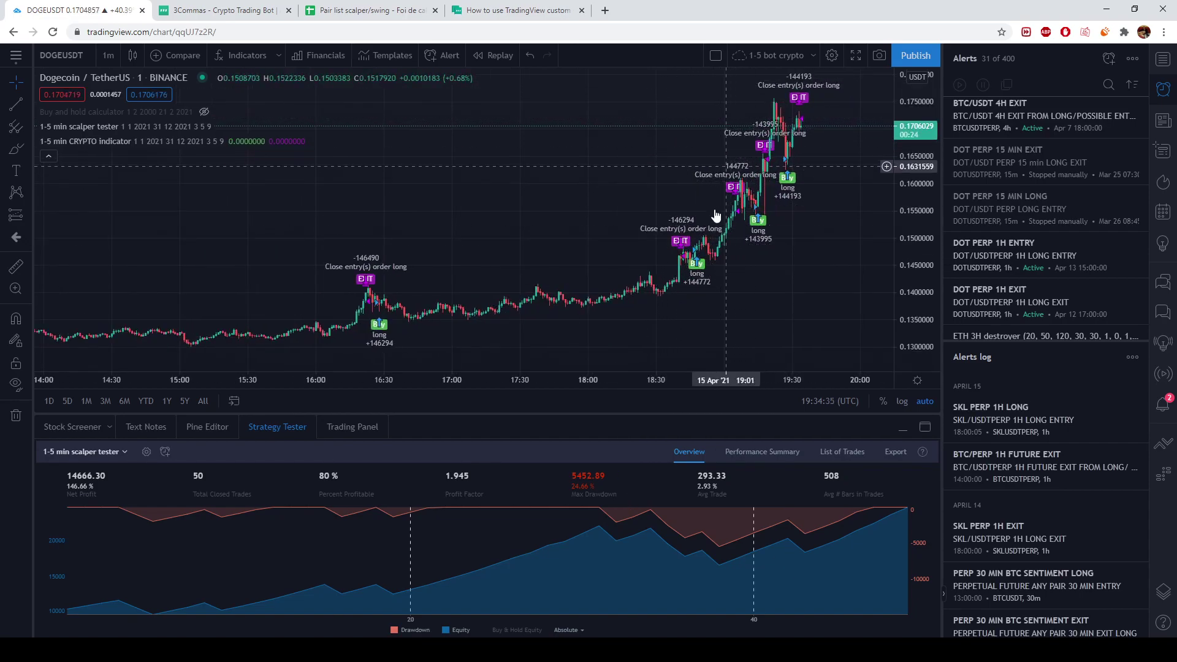
{"action": "scroll", "coordinate": [699, 184], "scroll_direction": "up", "scroll_amount": 4}
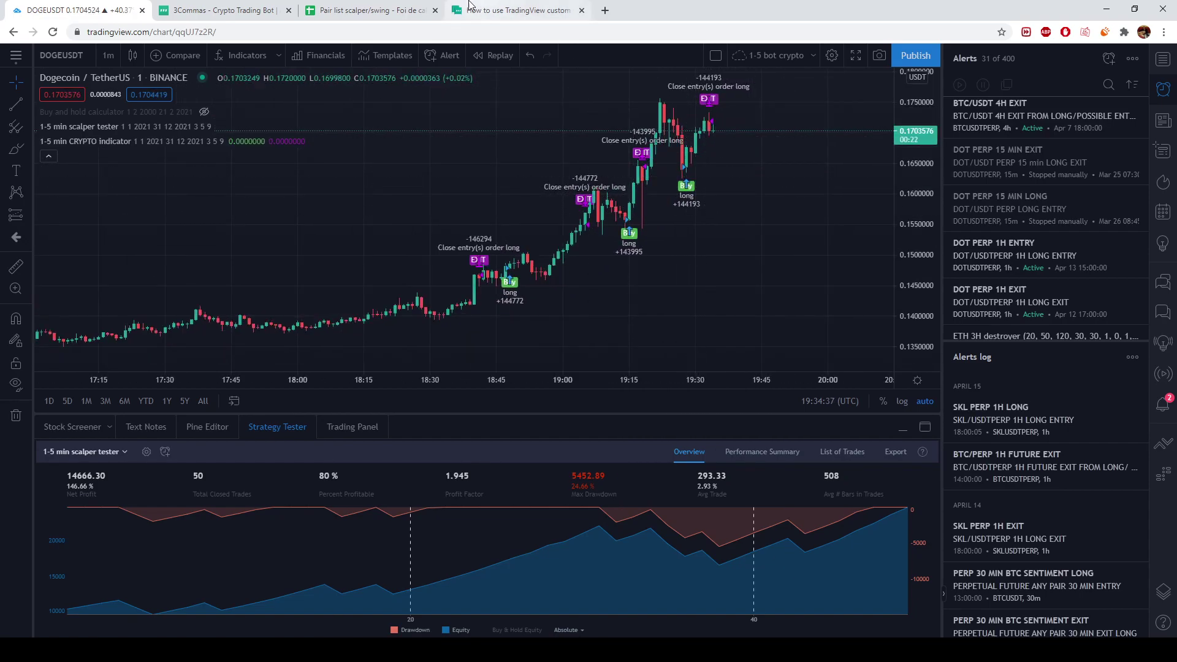
- Switch to 3Commas and open the DCA bots list to review the enabled bots against the DOGEUSDT chart
{"action": "left_click", "coordinate": [221, 10]}
{"action": "scroll", "coordinate": [307, 341], "scroll_direction": "up", "scroll_amount": 10}
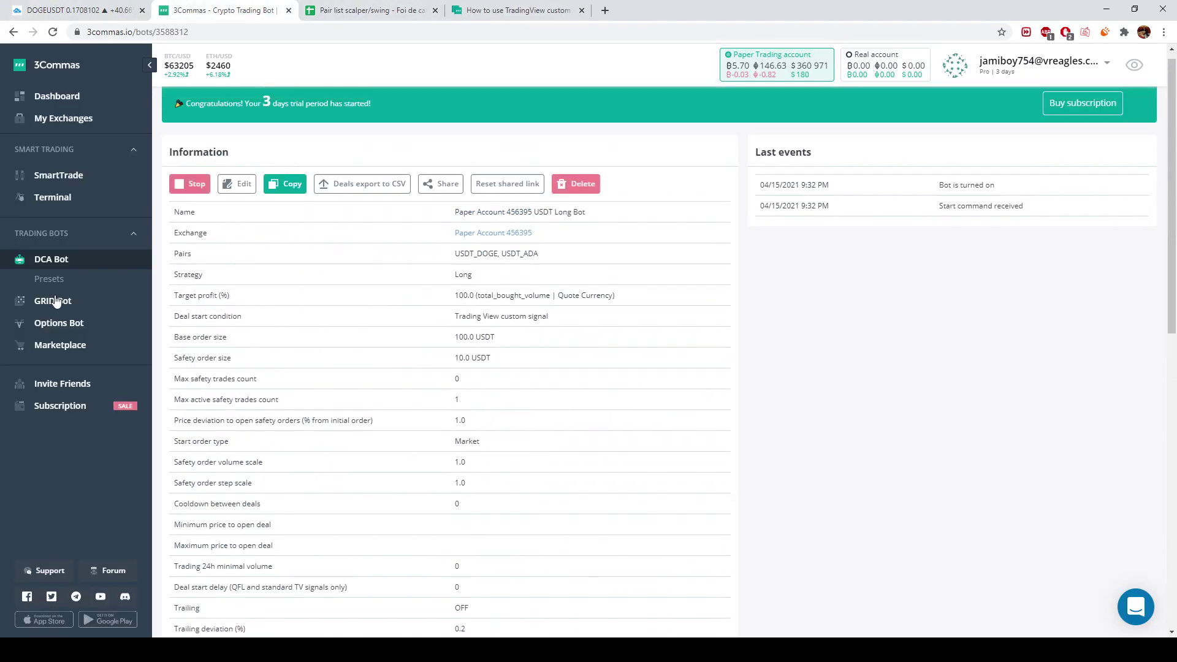
{"action": "left_click", "coordinate": [35, 259]}
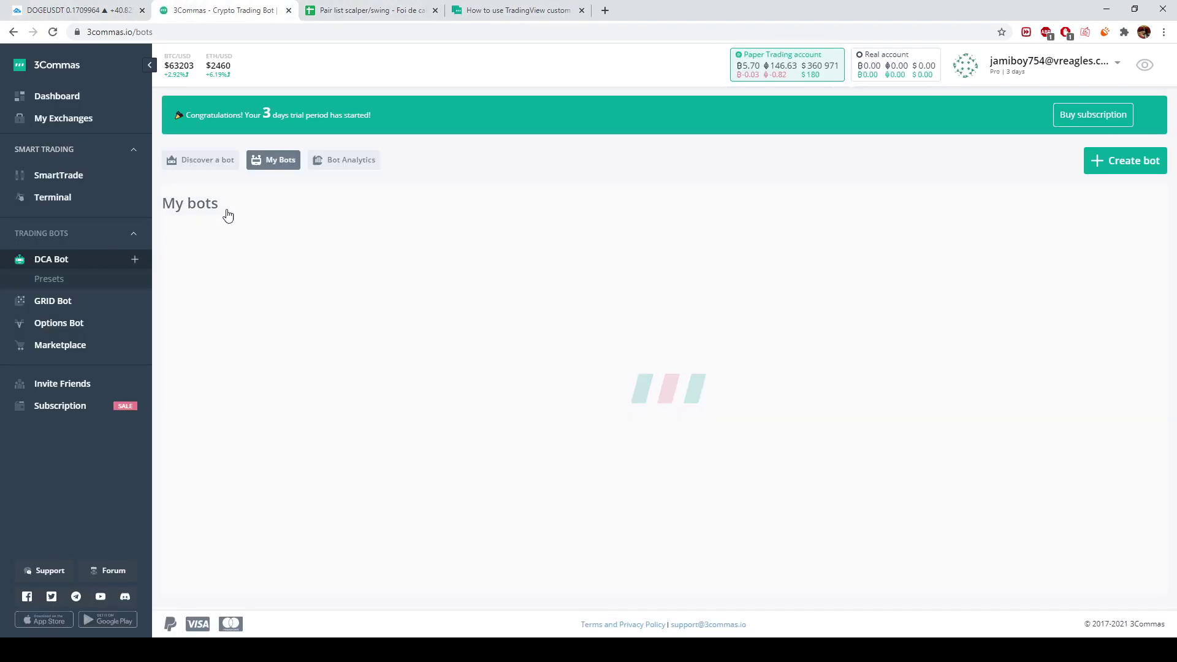
{"action": "left_click", "coordinate": [78, 10]}
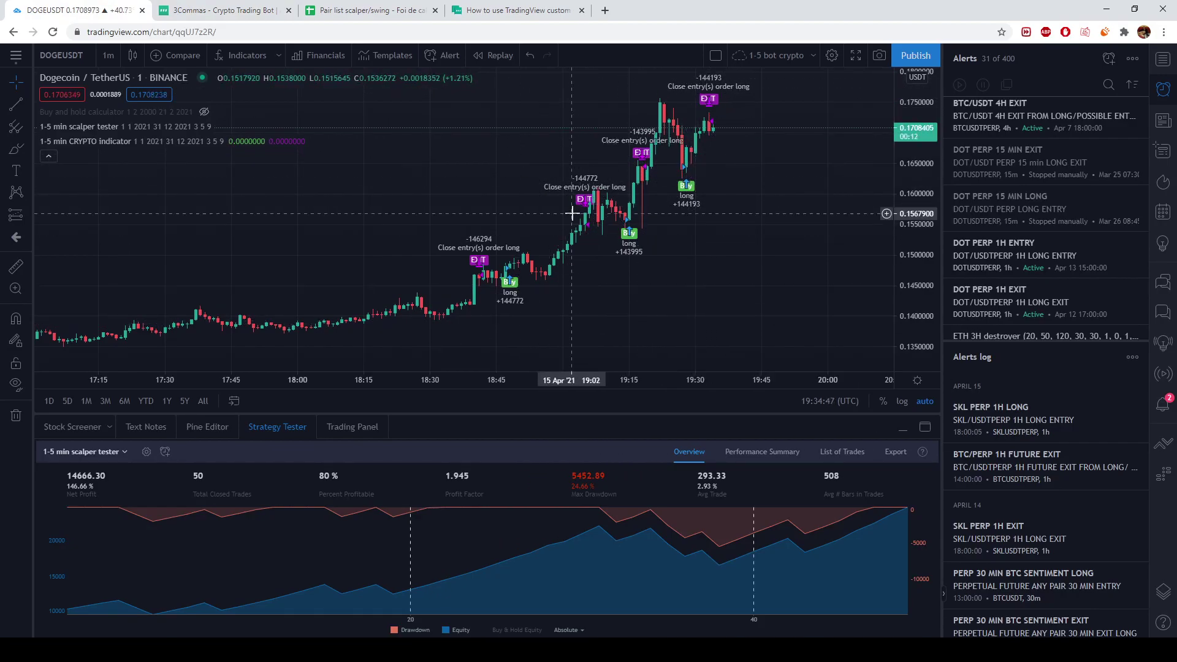
{"action": "left_click", "coordinate": [222, 9]}
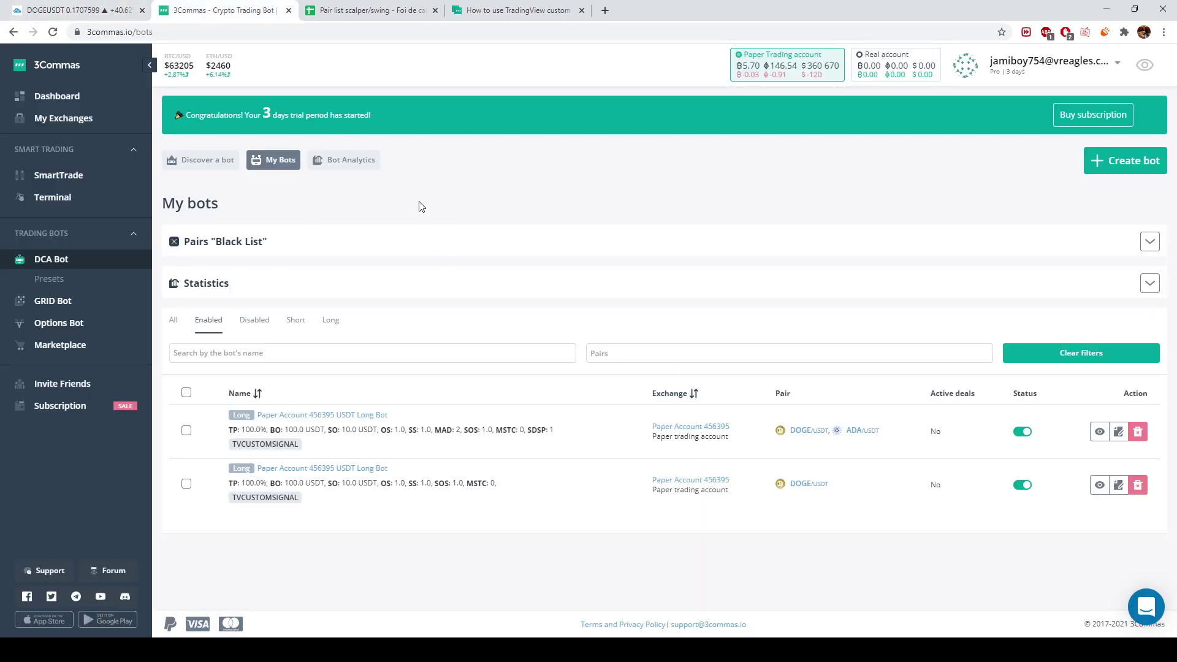